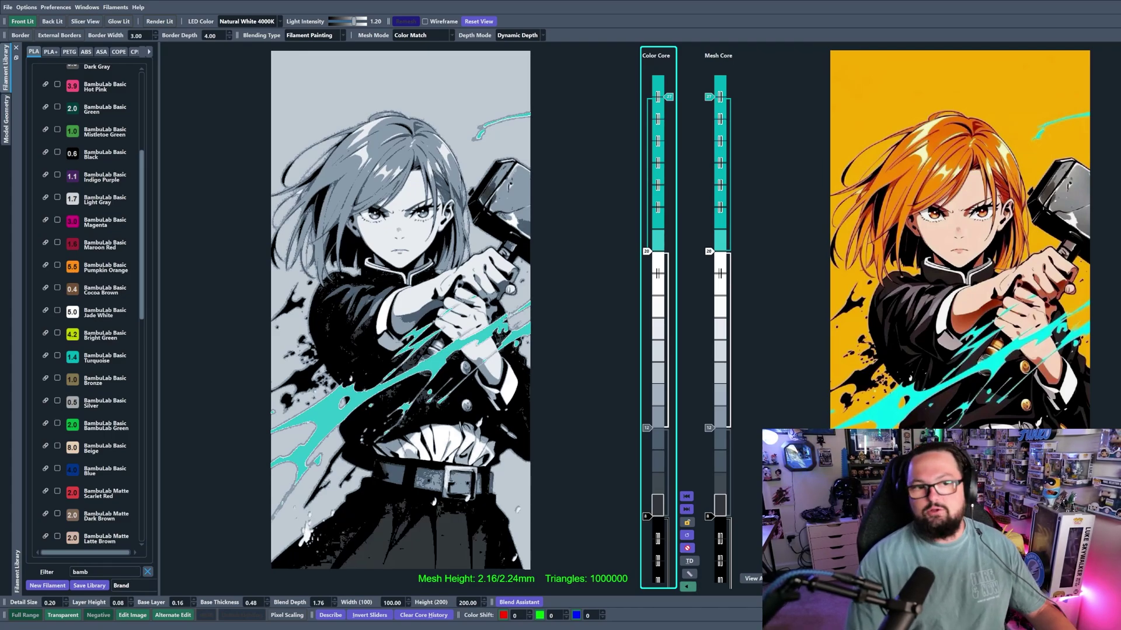
# - On the Mesh Core, lower the turquoise slider to layer 10 and compare the preview against the Color Core
pyautogui.click(713, 507)
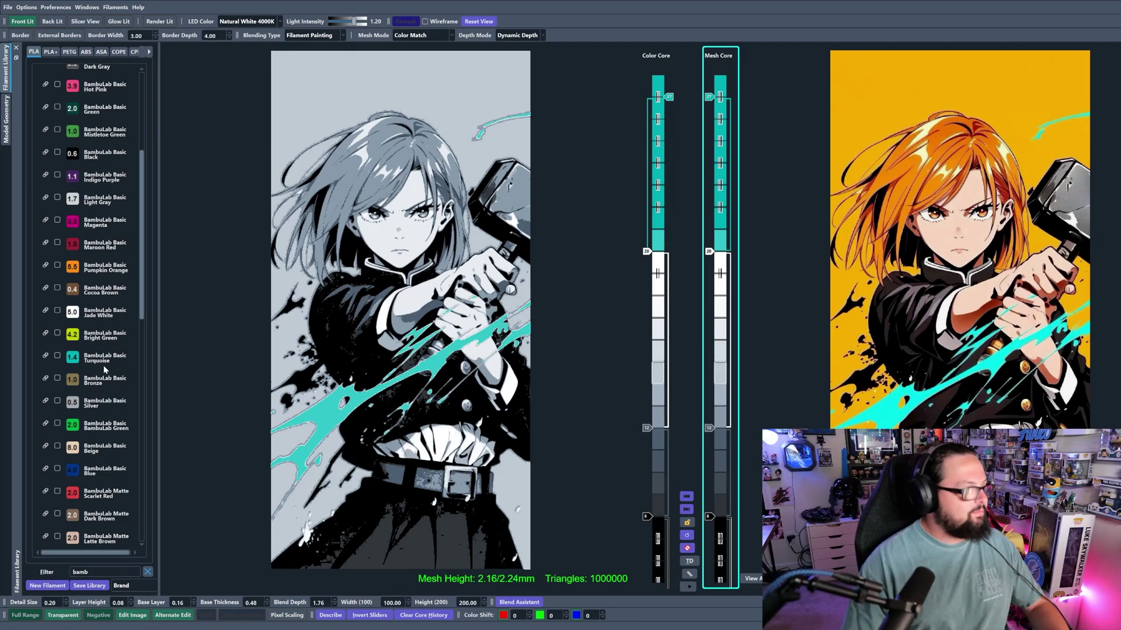
pyautogui.moveTo(142, 304); pyautogui.dragTo(141, 193)
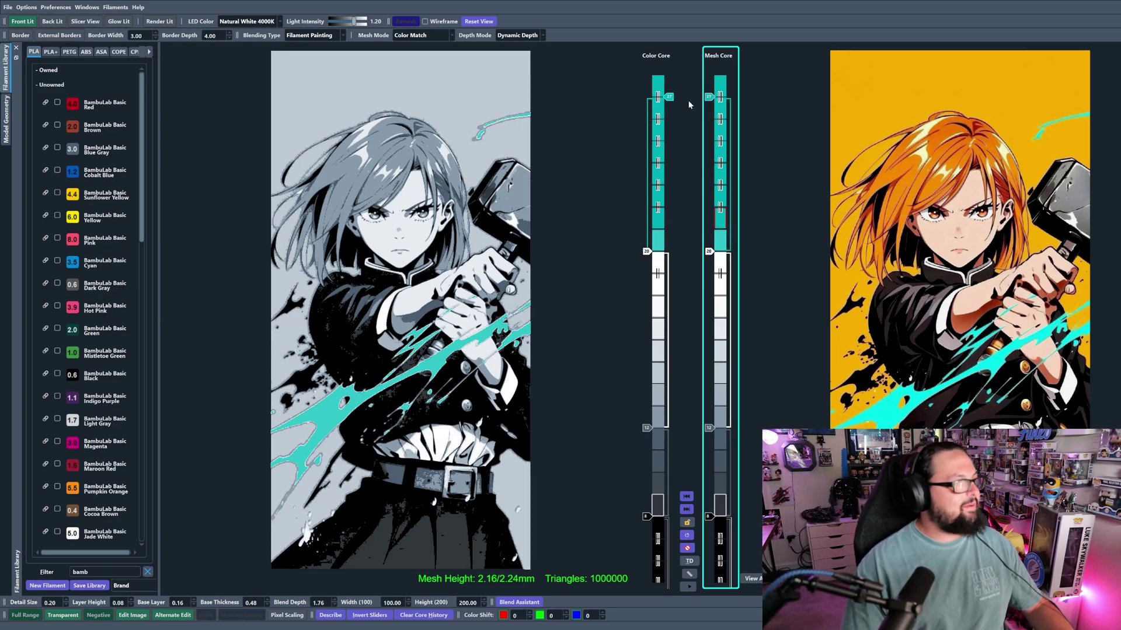
pyautogui.scroll(-3, 123, 291)
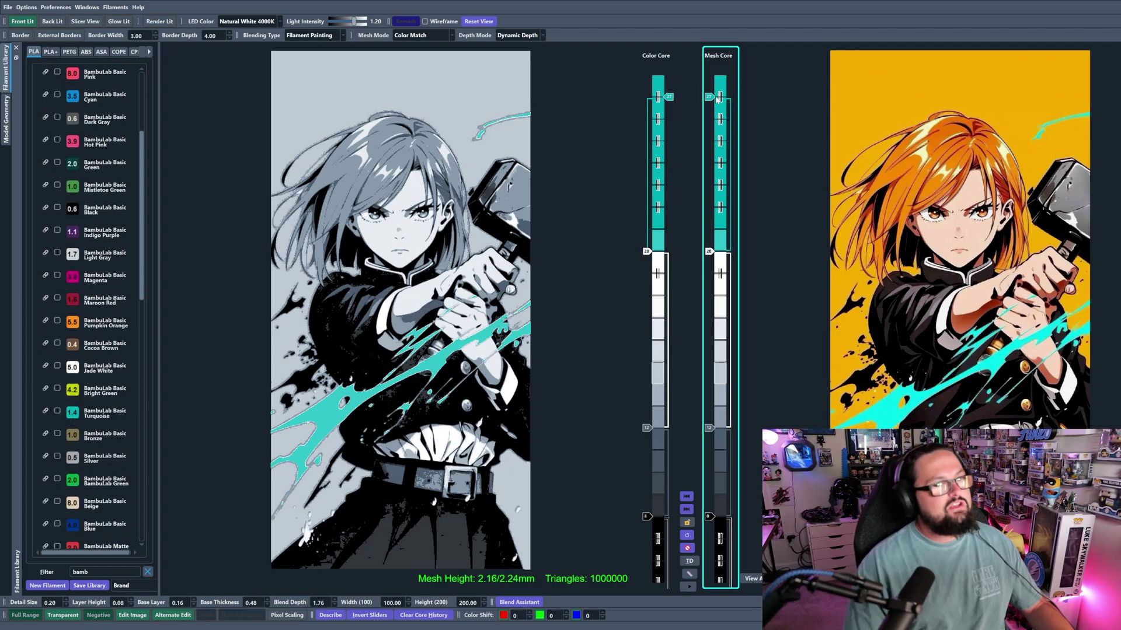
pyautogui.moveTo(716, 101); pyautogui.dragTo(725, 481)
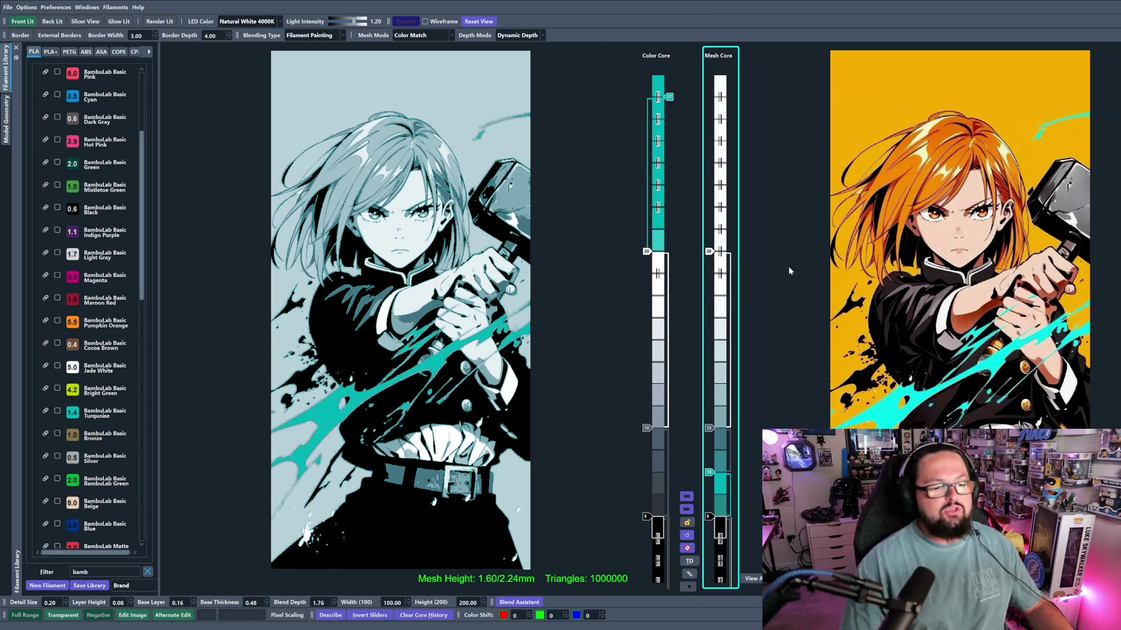
pyautogui.click(686, 587)
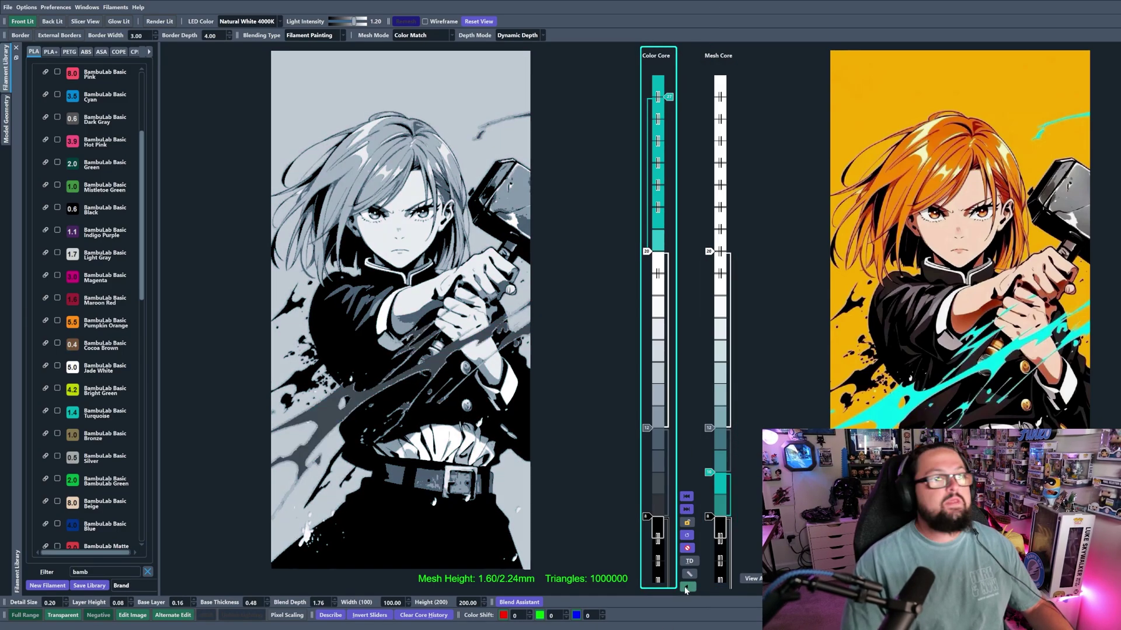
pyautogui.click(686, 587)
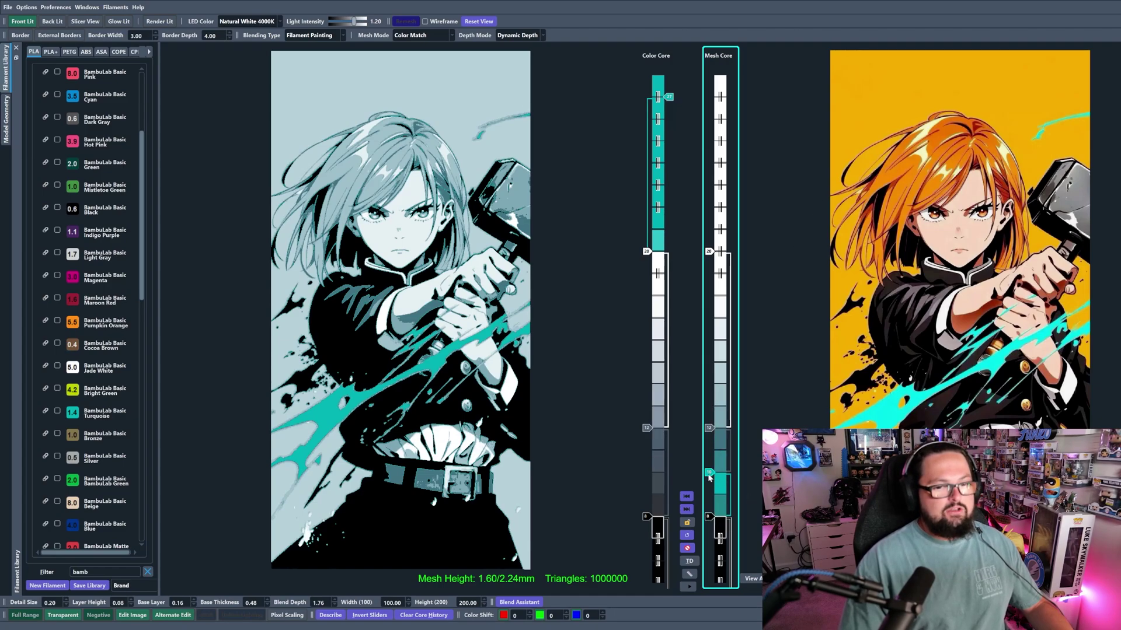
# - Set the Mesh Core's black slider to layer 7, the blue-gray slider to layer 13 and the white slider to layer 24
pyautogui.moveTo(708, 518); pyautogui.dragTo(708, 533)
pyautogui.moveTo(709, 473); pyautogui.dragTo(711, 473)
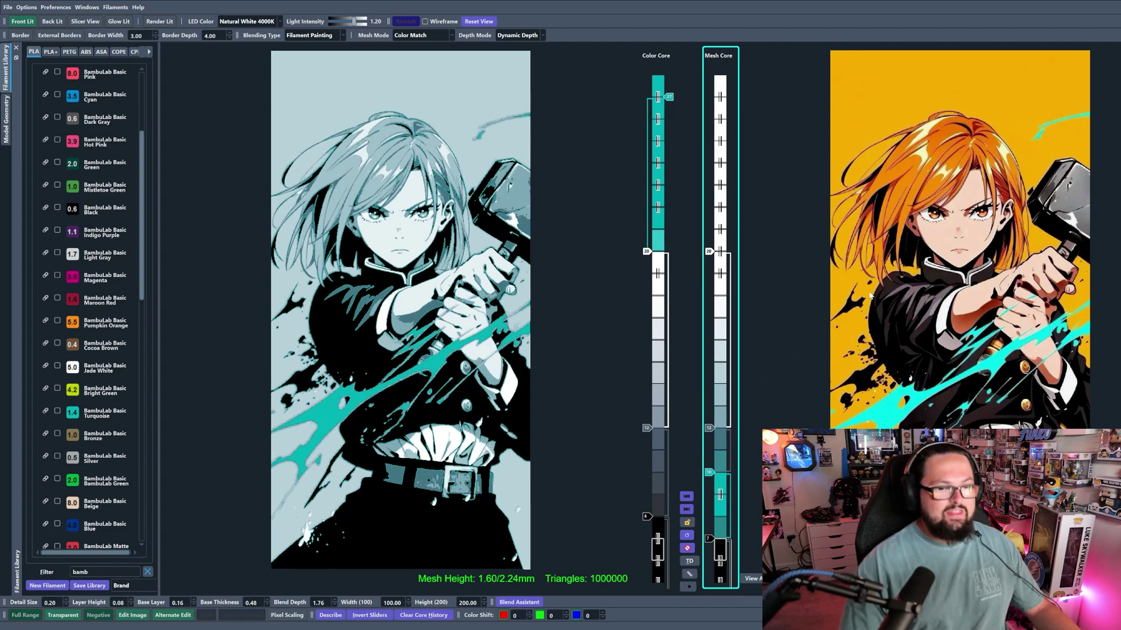
pyautogui.moveTo(709, 410); pyautogui.dragTo(711, 401)
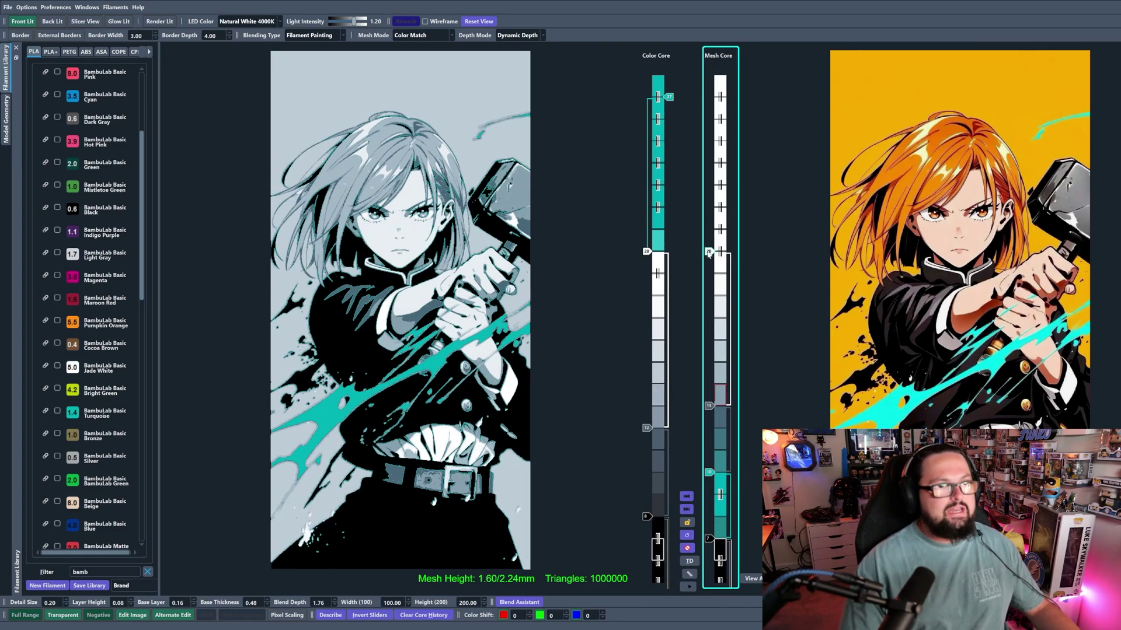
pyautogui.moveTo(710, 255); pyautogui.dragTo(709, 164)
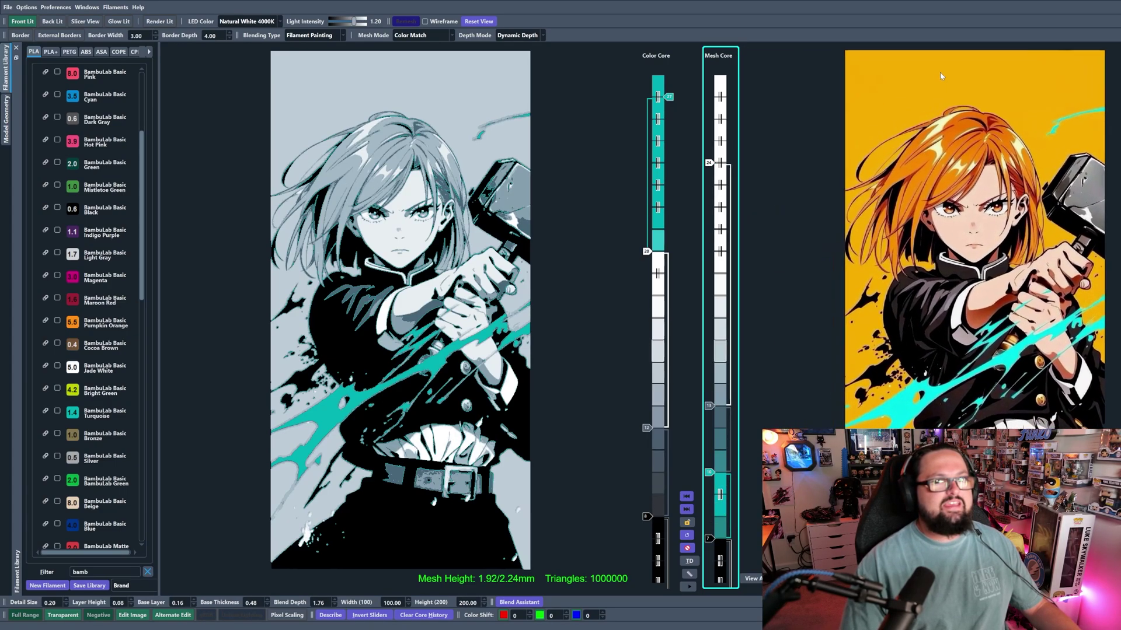
# - Add the source image's yellow background color to the Mesh Core above white and raise its slider to the top
pyautogui.moveTo(882, 89); pyautogui.dragTo(720, 100)
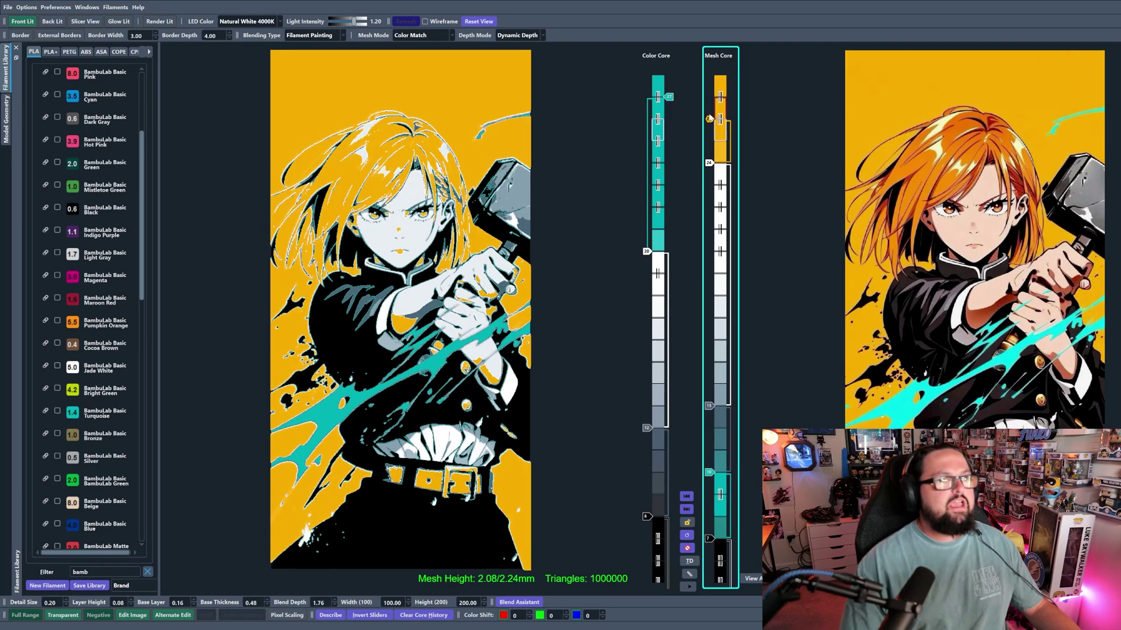
pyautogui.moveTo(710, 120); pyautogui.dragTo(709, 96)
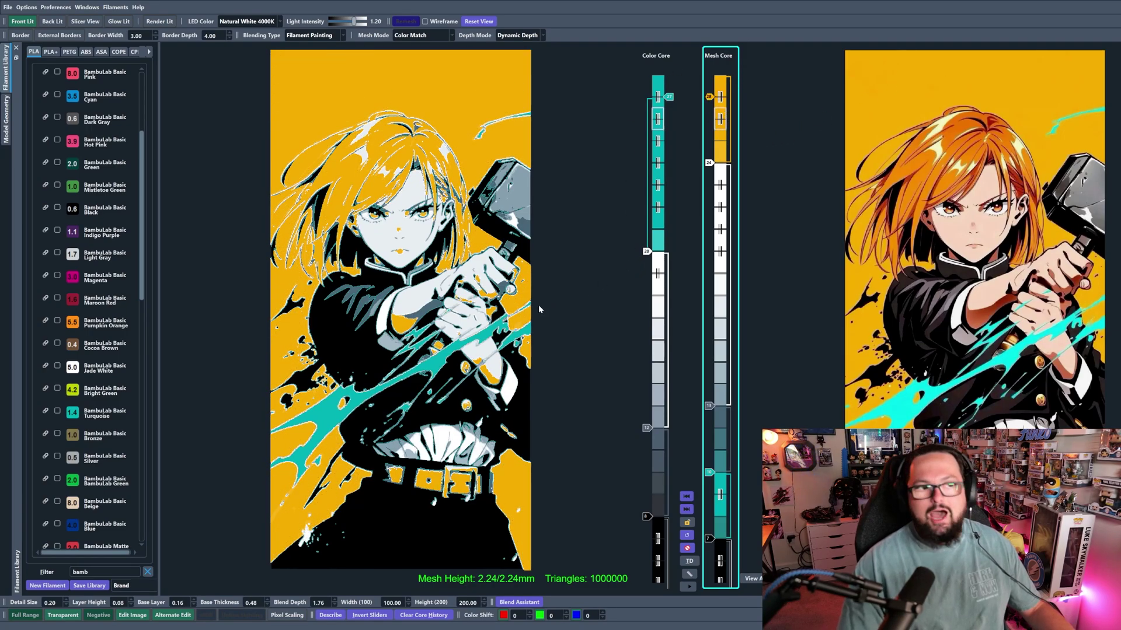
pyautogui.scroll(-2, 540, 309)
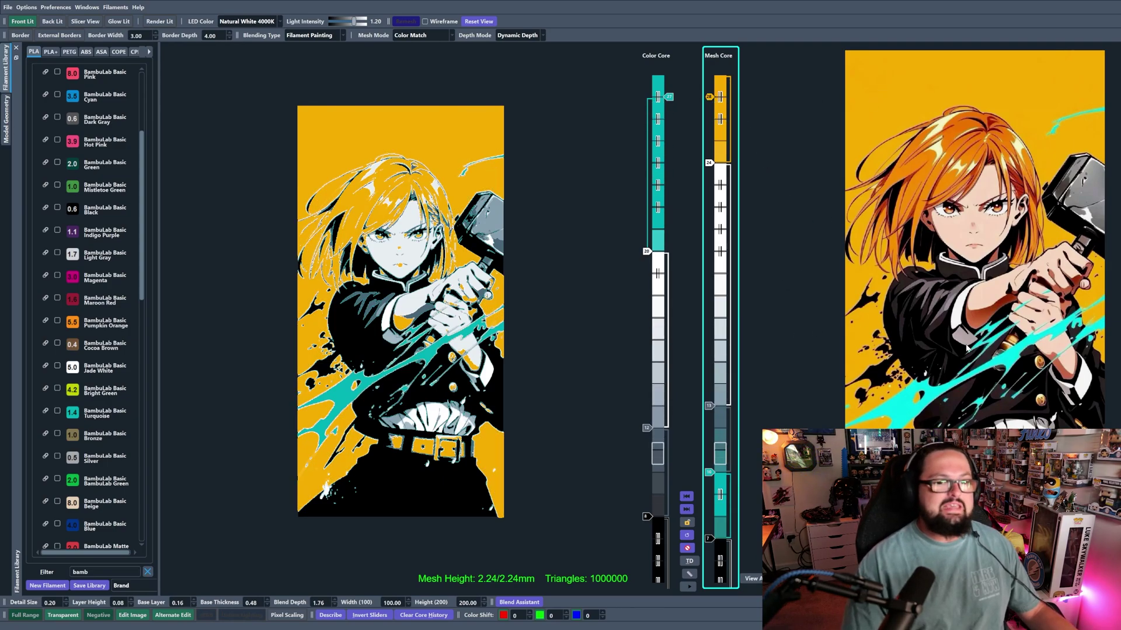
# - Add a brown color to the Mesh Core at layer 16 and lower the blue-gray slider to layer 12
pyautogui.moveTo(970, 121); pyautogui.dragTo(955, 125)
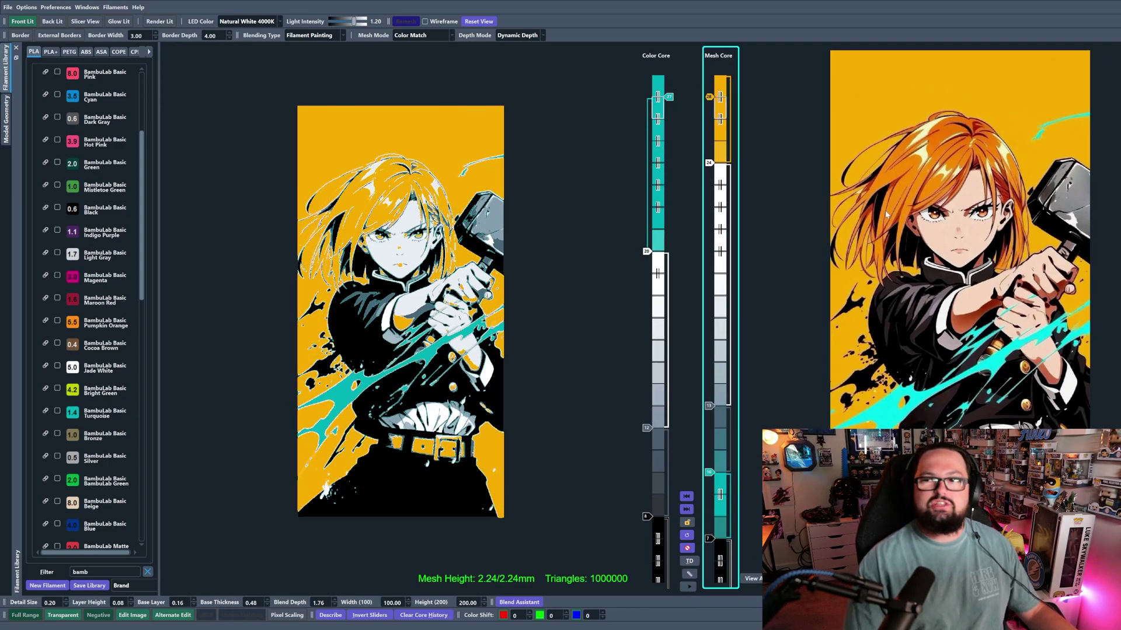
pyautogui.click(659, 100)
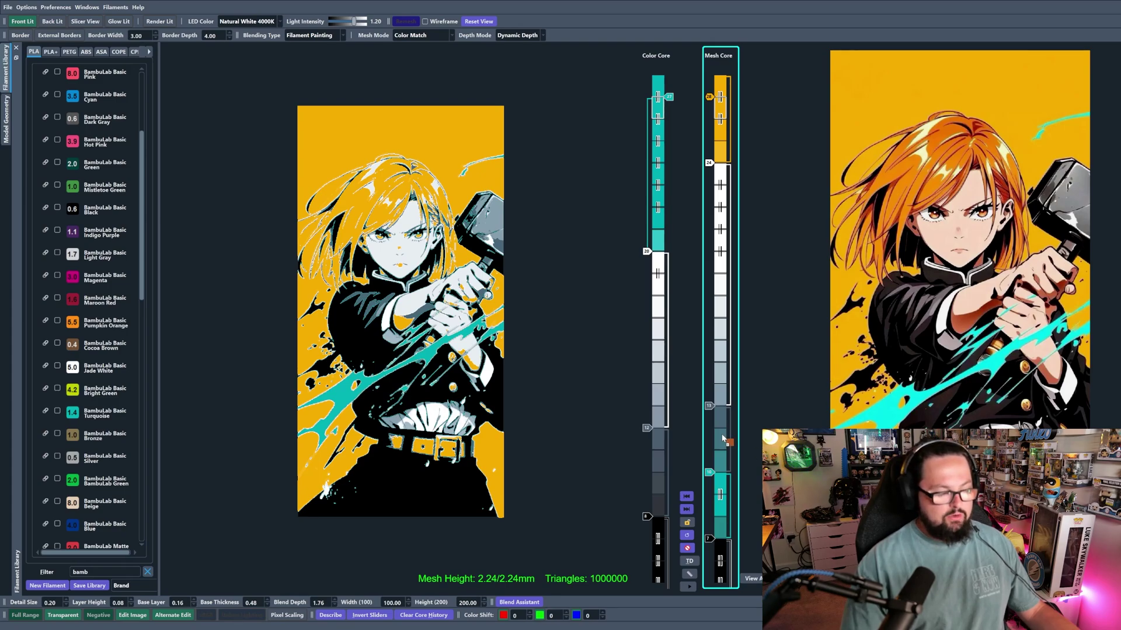
pyautogui.moveTo(722, 438); pyautogui.dragTo(715, 347)
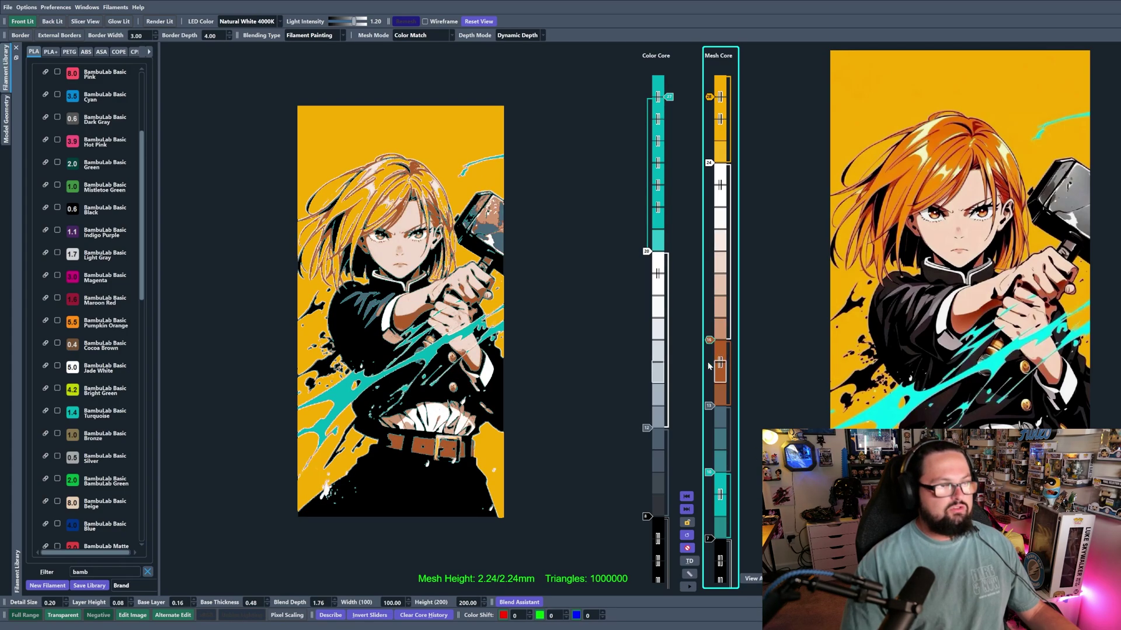
pyautogui.press('Up')
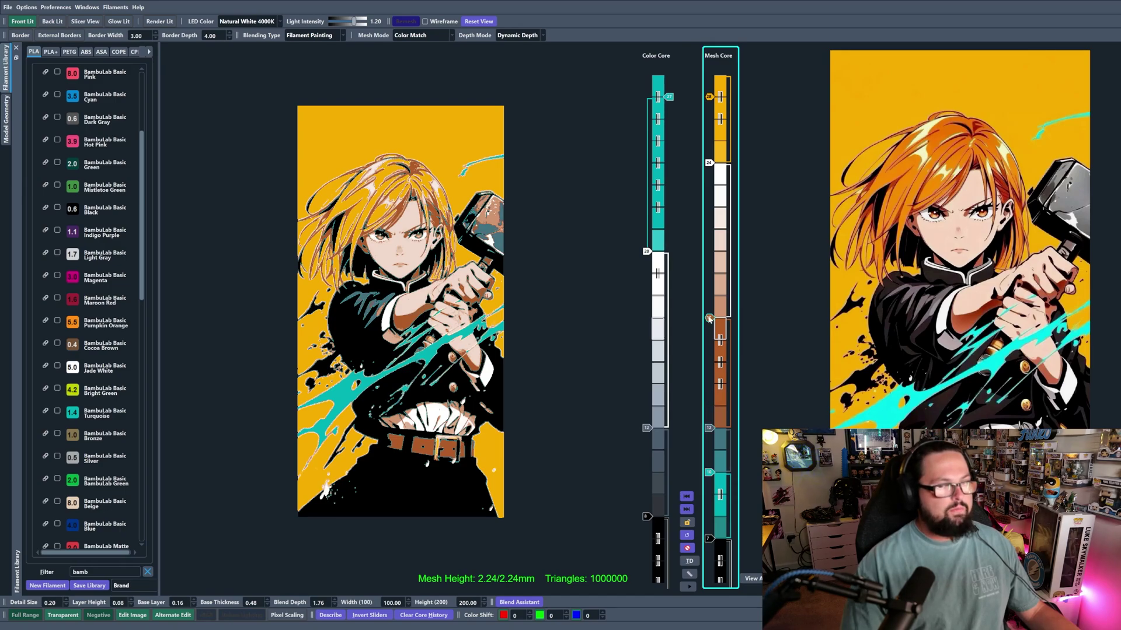
pyautogui.scroll(-1, 710, 318)
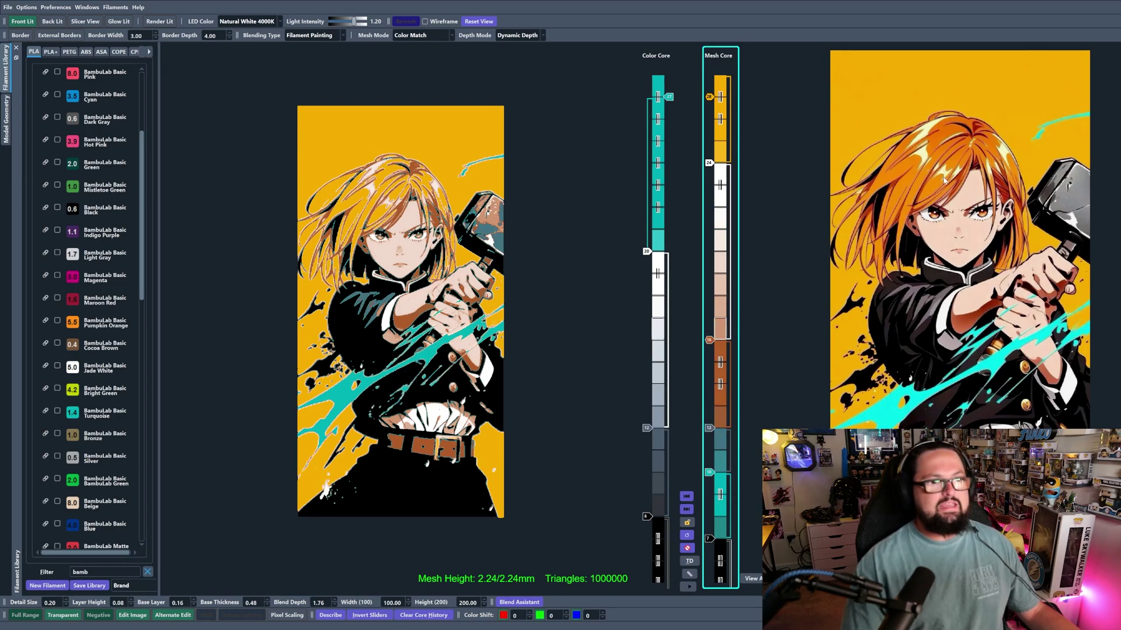
# - Add the orange of the character's hair from the source image to the Mesh Core at layer 18
pyautogui.scroll(5, 943, 181)
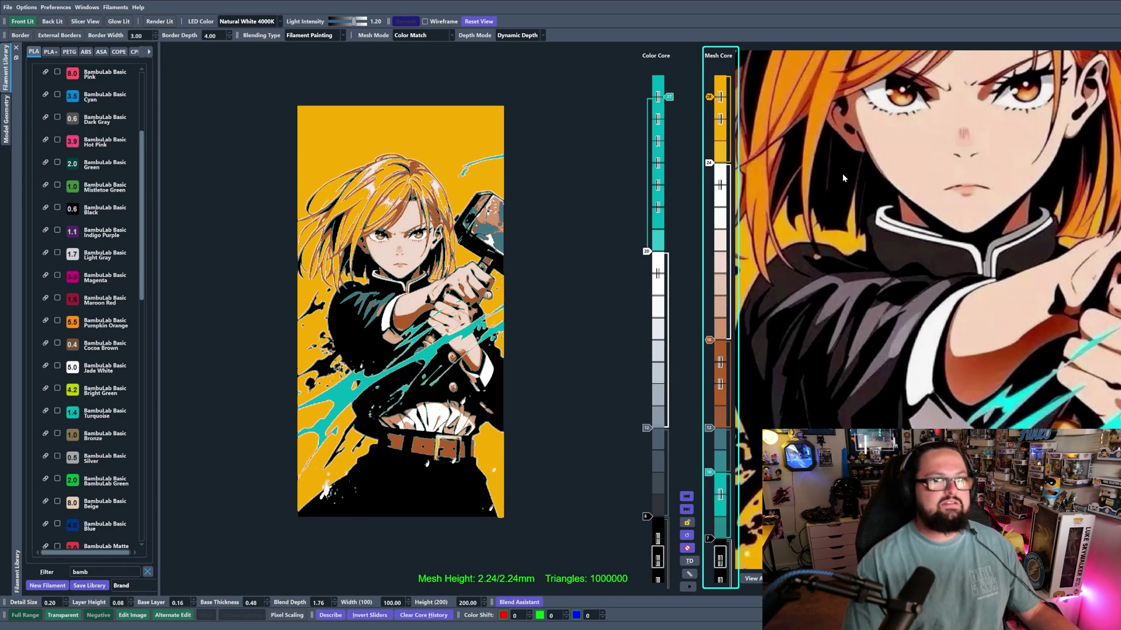
pyautogui.moveTo(844, 178); pyautogui.dragTo(884, 335)
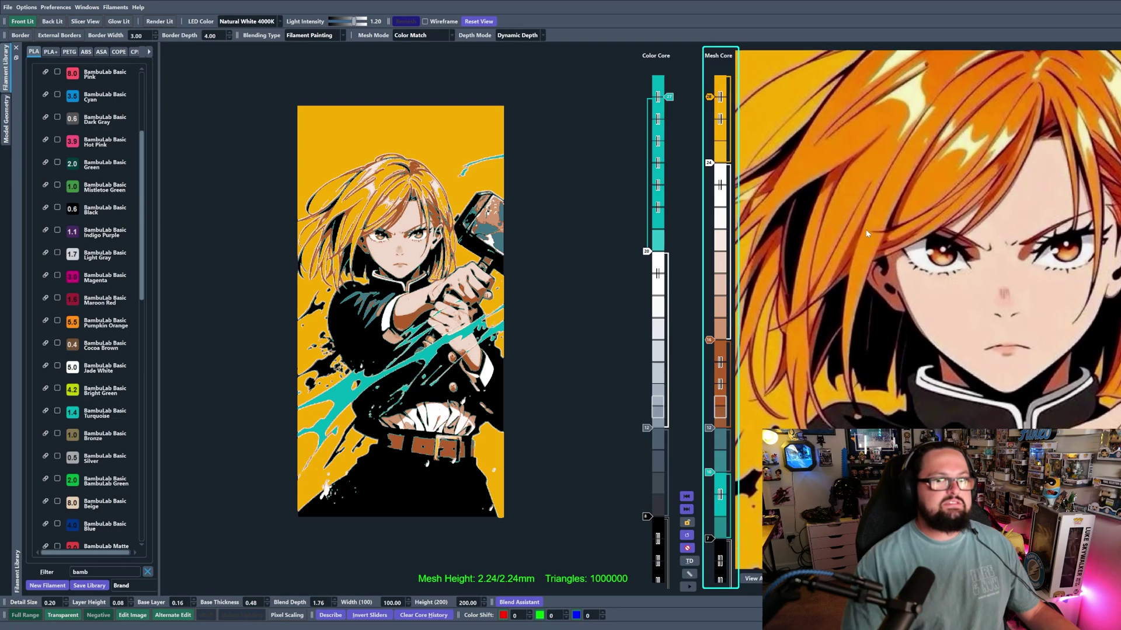
pyautogui.click(709, 297)
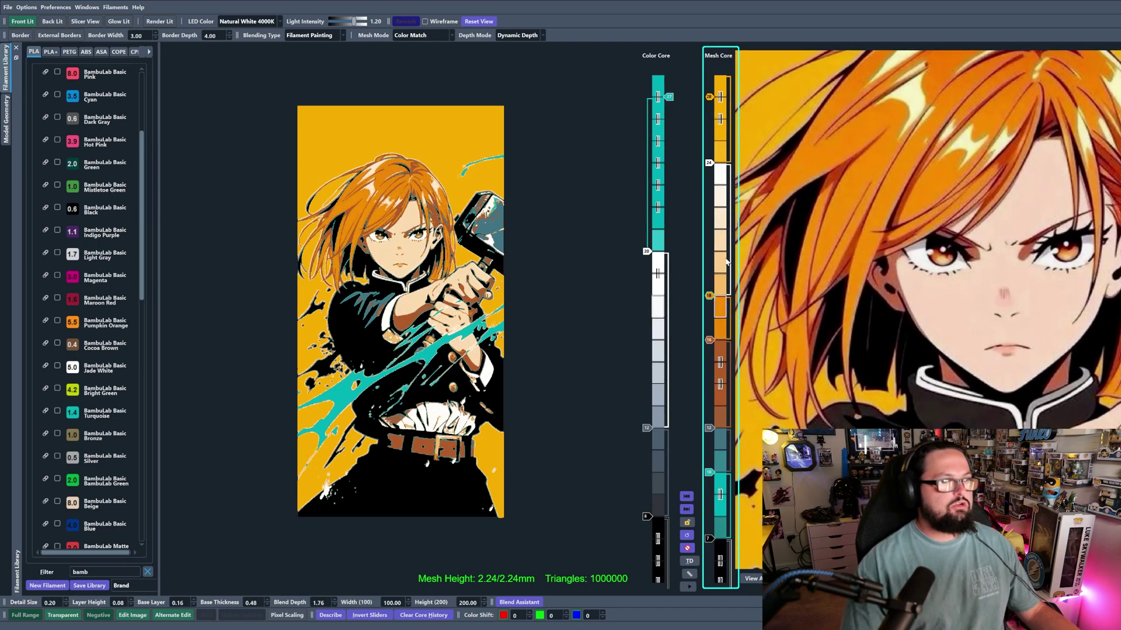
pyautogui.moveTo(709, 295)
pyautogui.mouseDown()
pyautogui.moveTo(709, 275)
pyautogui.moveTo(709, 296)
pyautogui.mouseUp()
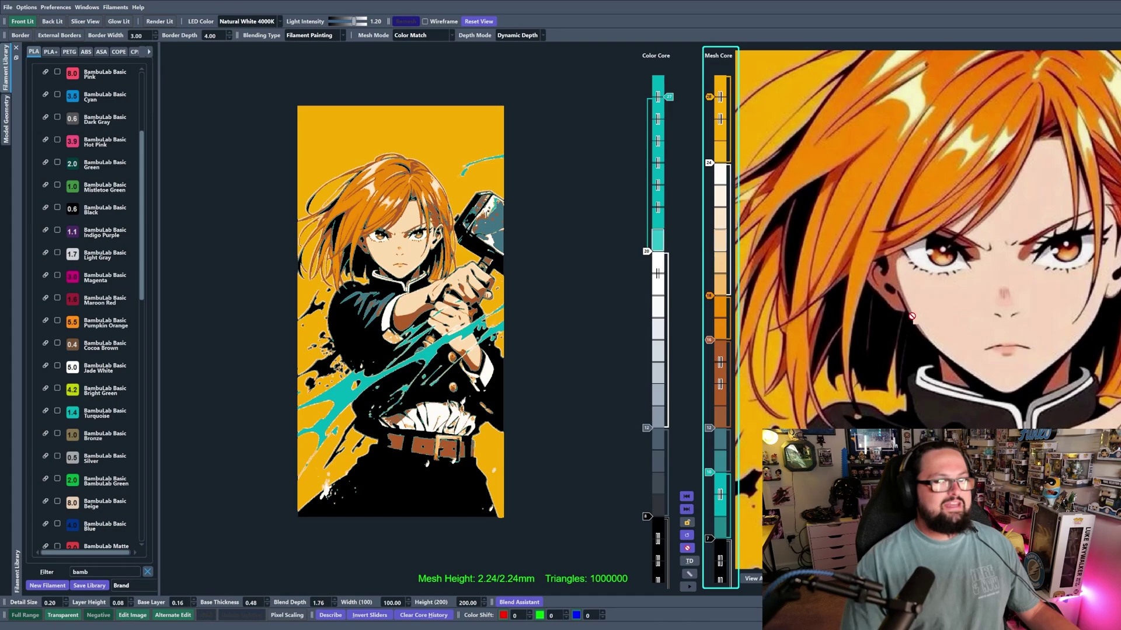
# - Add the character's skin tone from the source image to the Mesh Core at layer 20 and inspect the source's face and arm shading
pyautogui.click(721, 257)
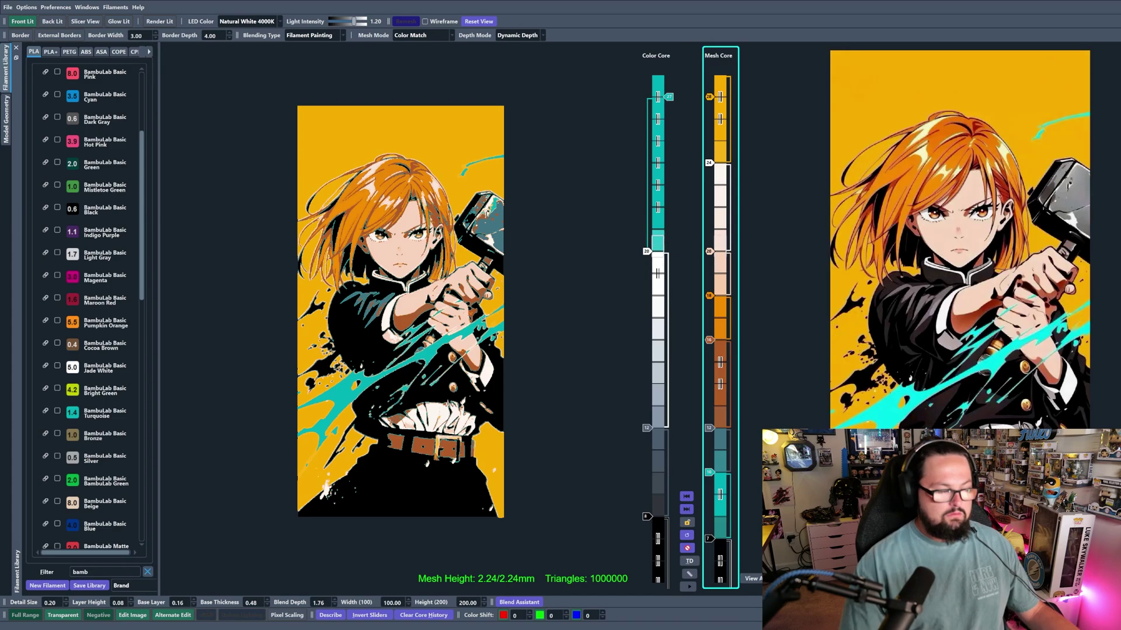
pyautogui.click(963, 324)
pyautogui.click(963, 324)
pyautogui.scroll(4, 963, 324)
pyautogui.scroll(-5, 1013, 409)
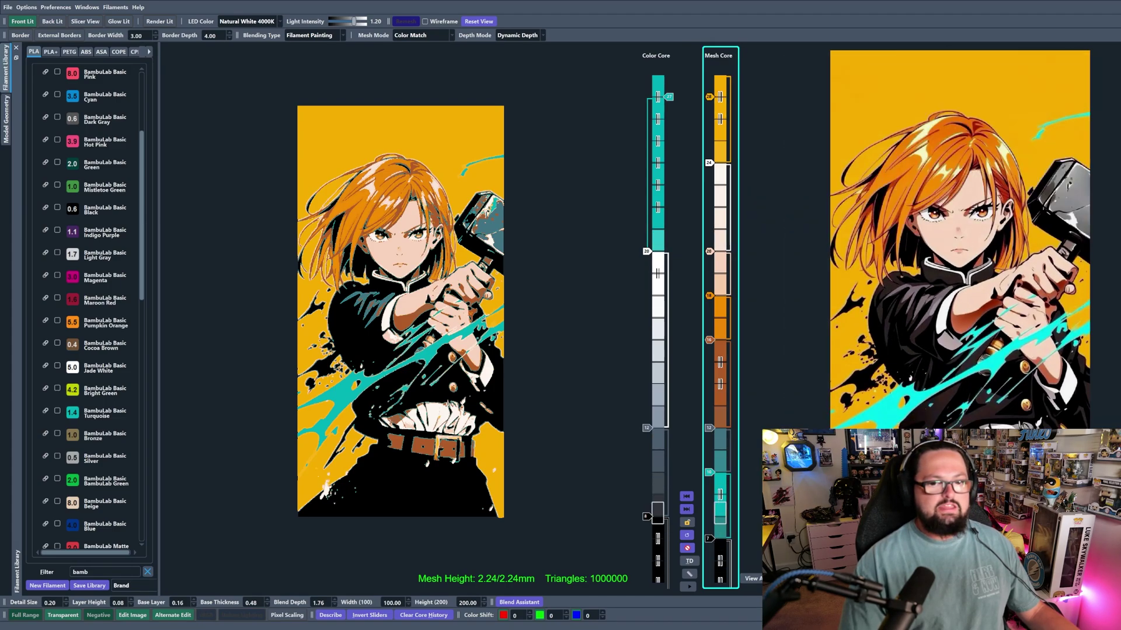
pyautogui.scroll(5, 1013, 410)
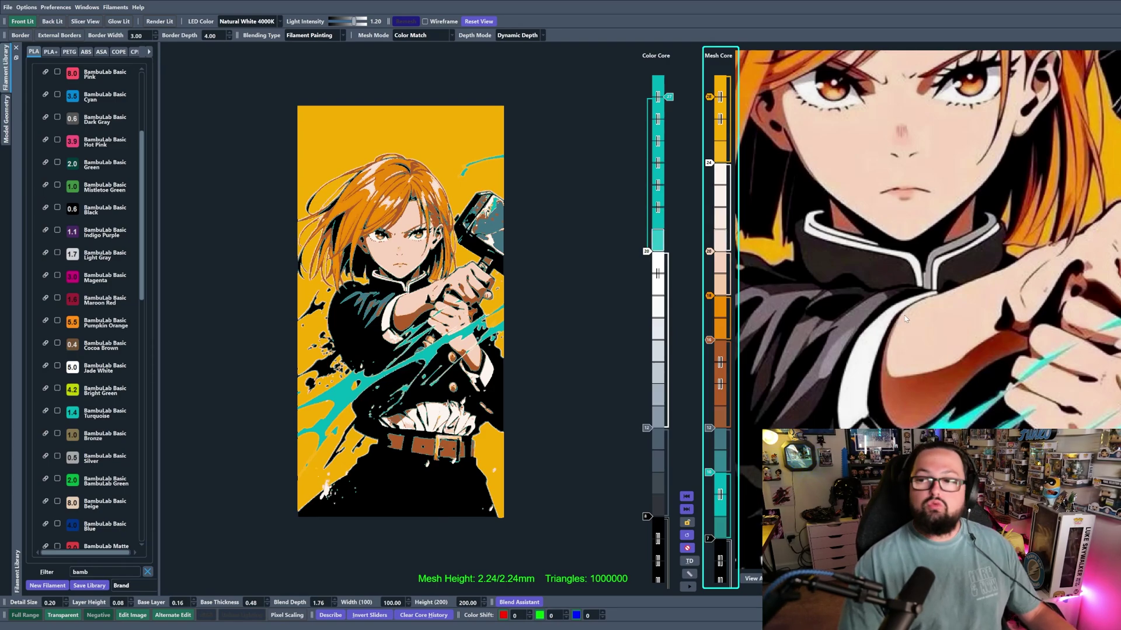
pyautogui.scroll(-5, 905, 319)
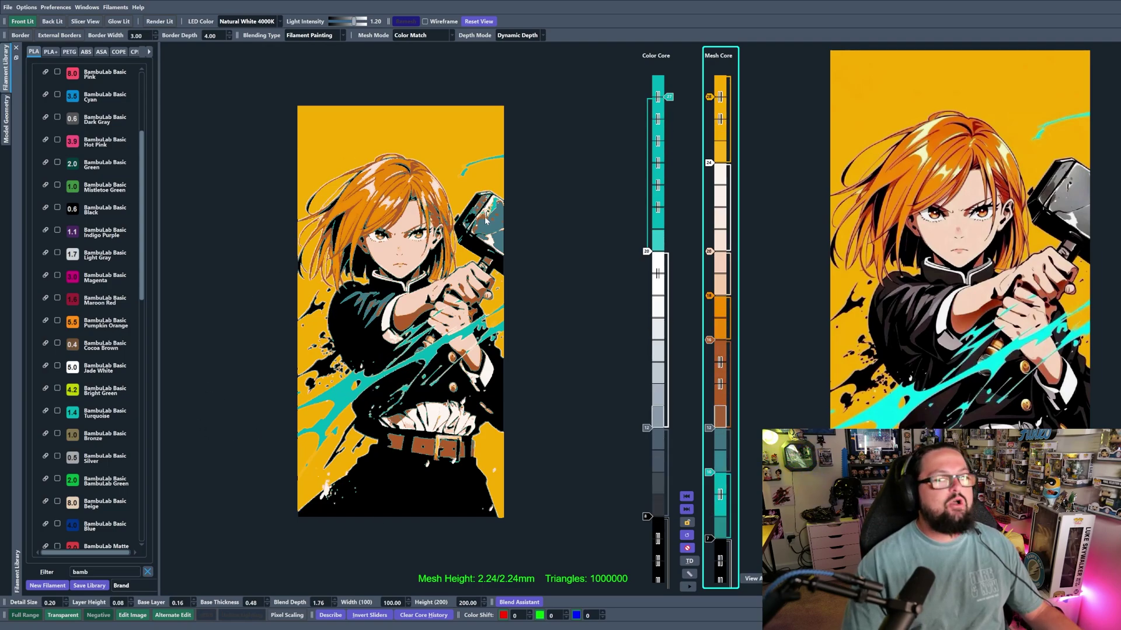
# - Add the hammer's gray to the Mesh Core at layer 15 and lower the turquoise slider to layer 8
pyautogui.scroll(2, 366, 324)
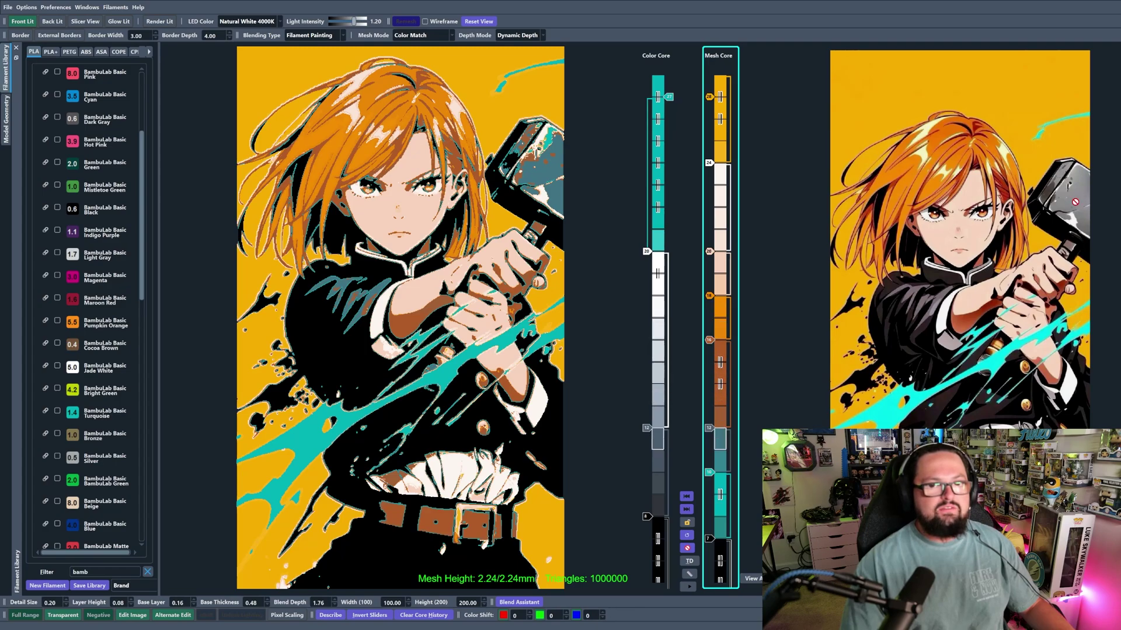
pyautogui.moveTo(717, 408); pyautogui.dragTo(717, 408)
pyautogui.scroll(2, 706, 404)
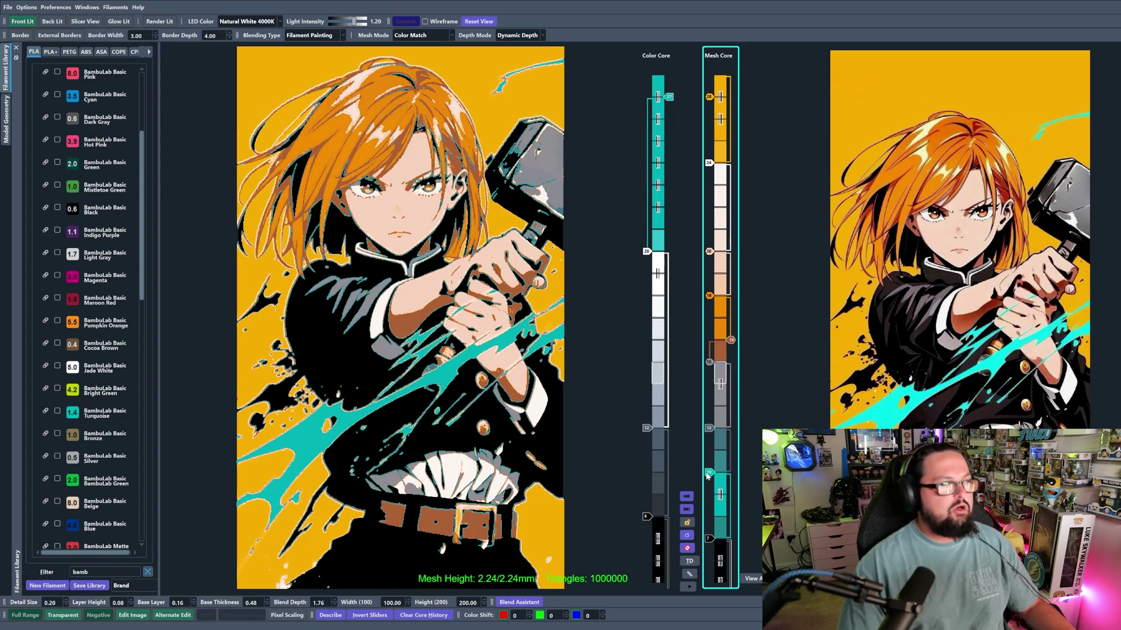
pyautogui.scroll(-2, 707, 473)
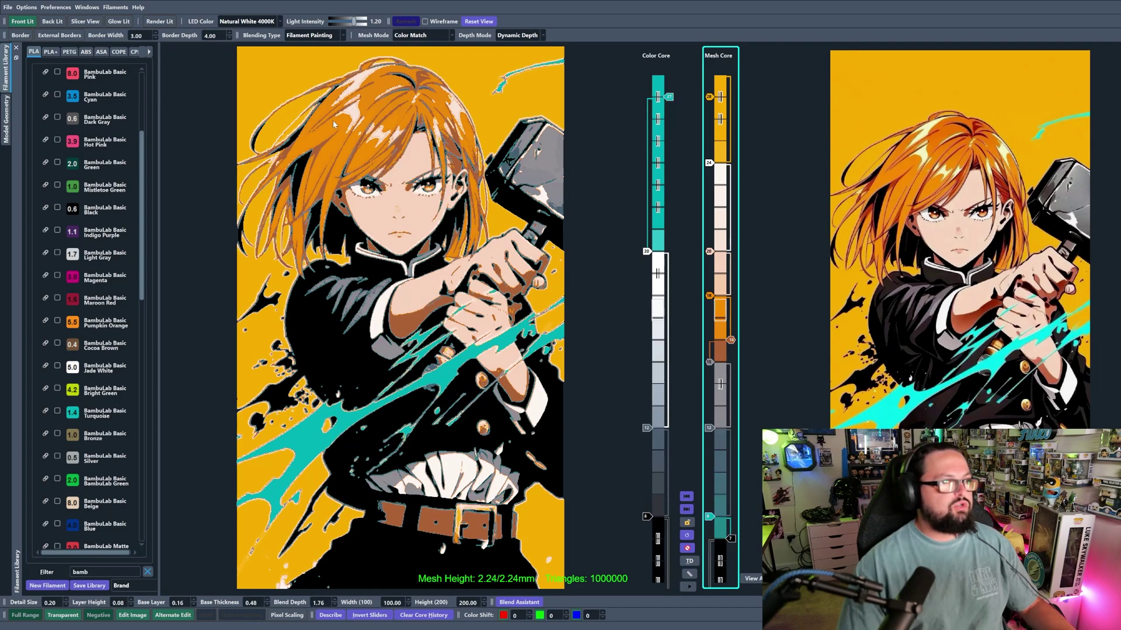
pyautogui.scroll(-3, 376, 337)
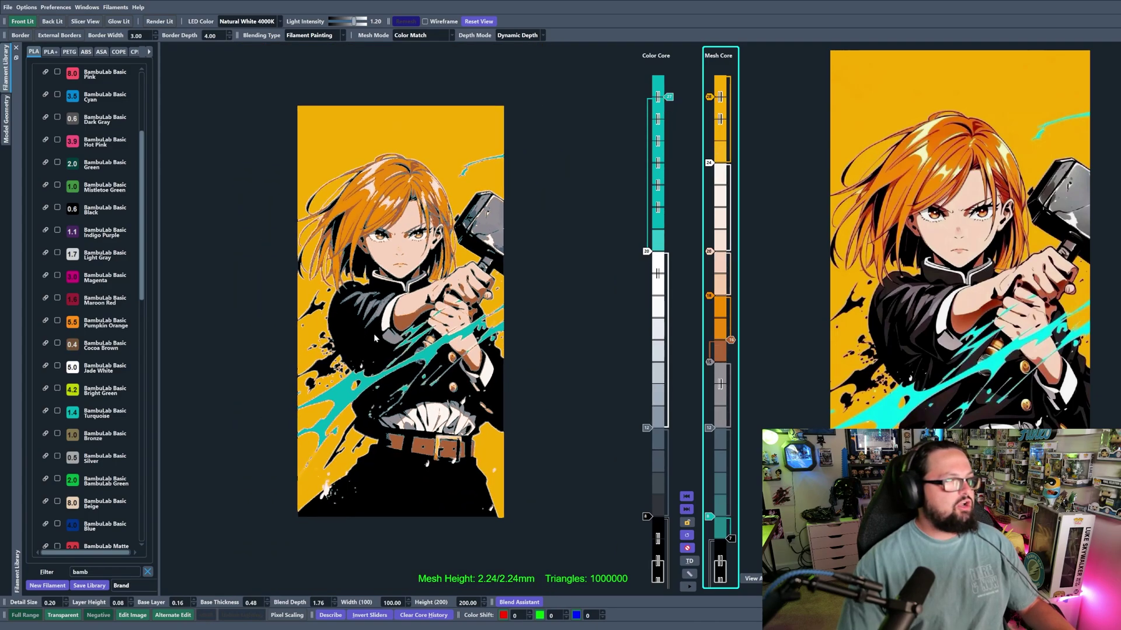
# - Set the model geometry's Spike Removal to Fast
pyautogui.click(6, 121)
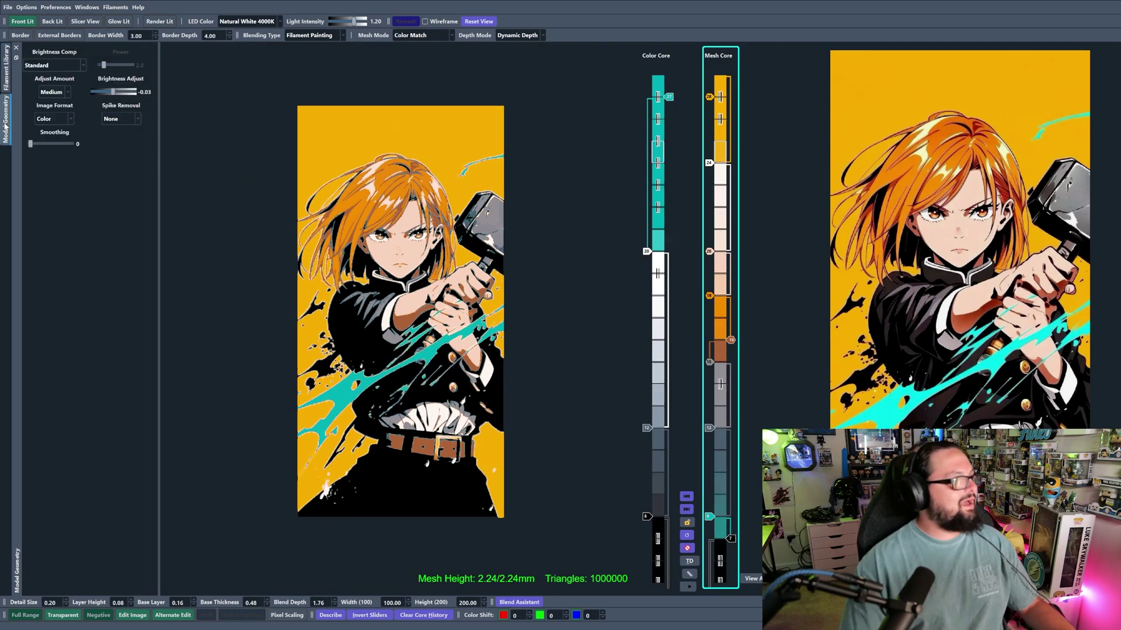
pyautogui.click(120, 118)
pyautogui.click(117, 131)
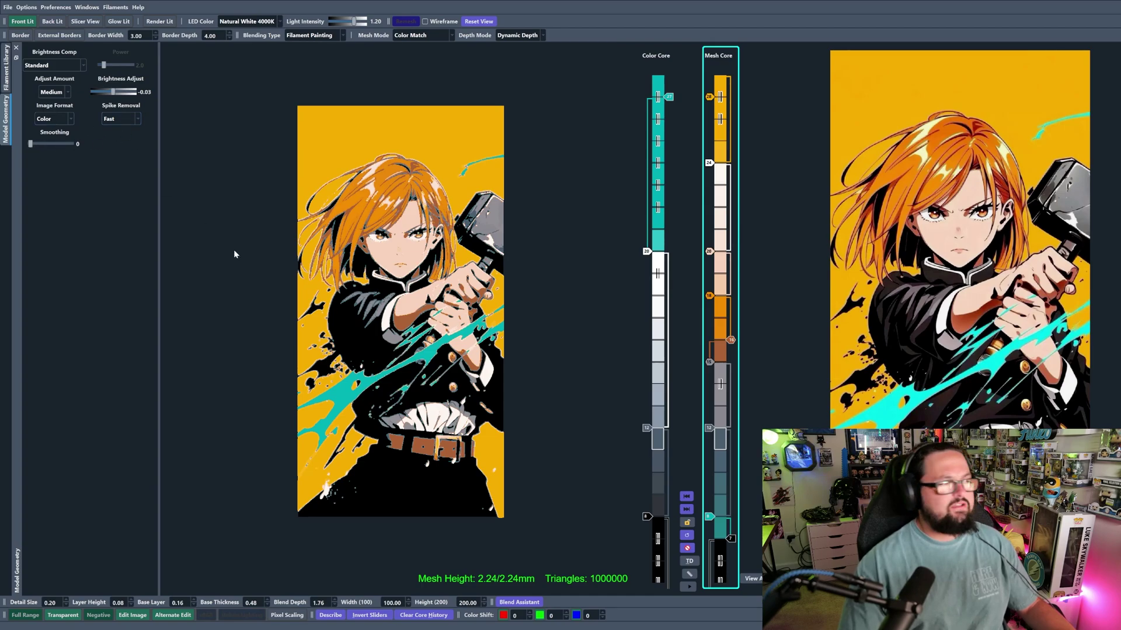
# - Set the Blend Depth to 2.00 mm
pyautogui.scroll(-1, 404, 257)
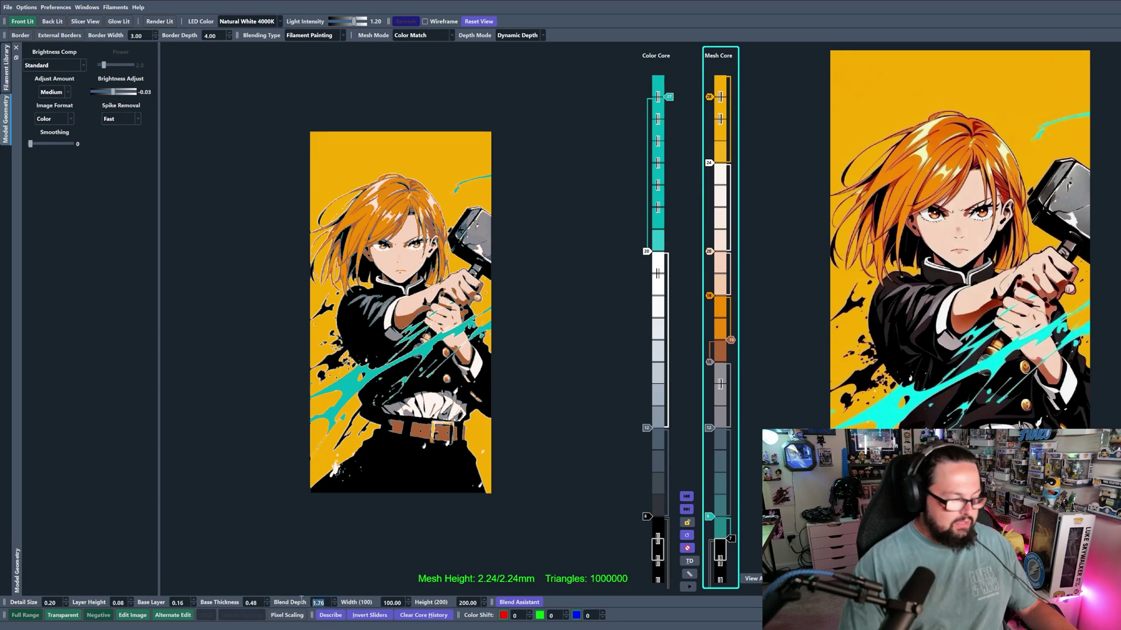
pyautogui.write('2')
pyautogui.press('Return')
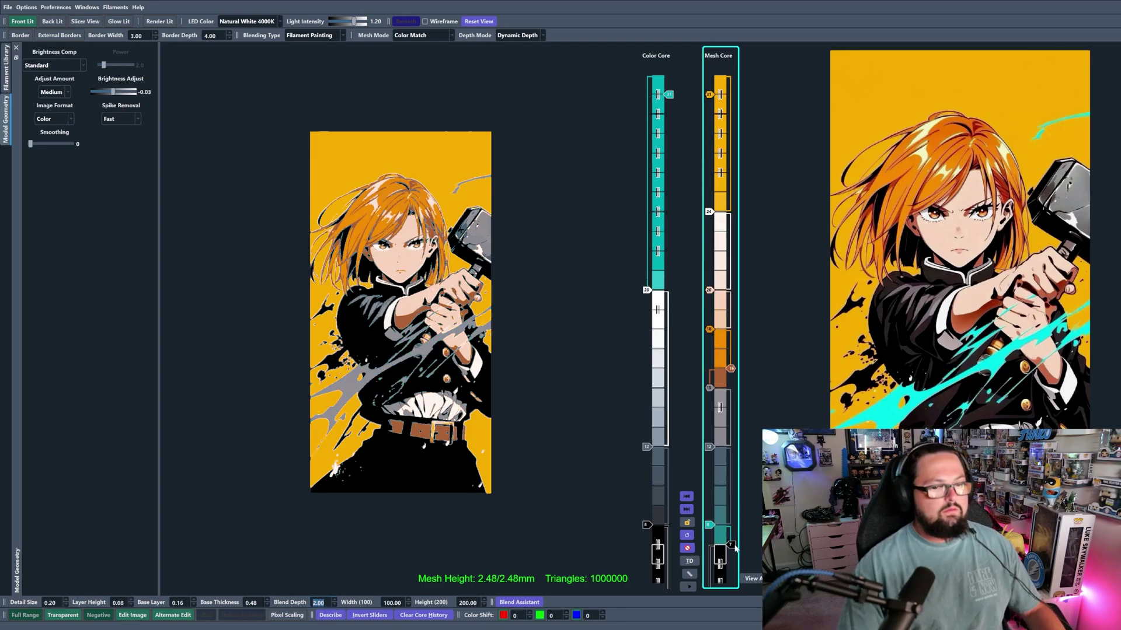
# - Raise the Mesh Core's turquoise slider to layer 9 and the blue-gray slider to layer 13
pyautogui.scroll(1, 712, 527)
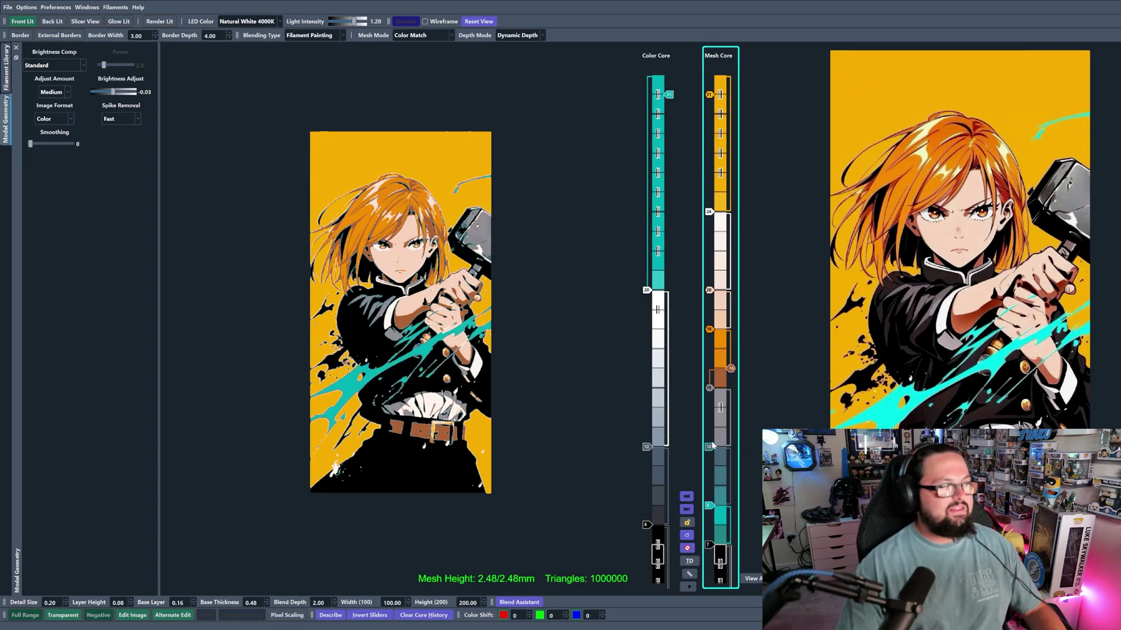
pyautogui.scroll(-1, 712, 448)
pyautogui.scroll(1, 711, 448)
pyautogui.scroll(1, 712, 448)
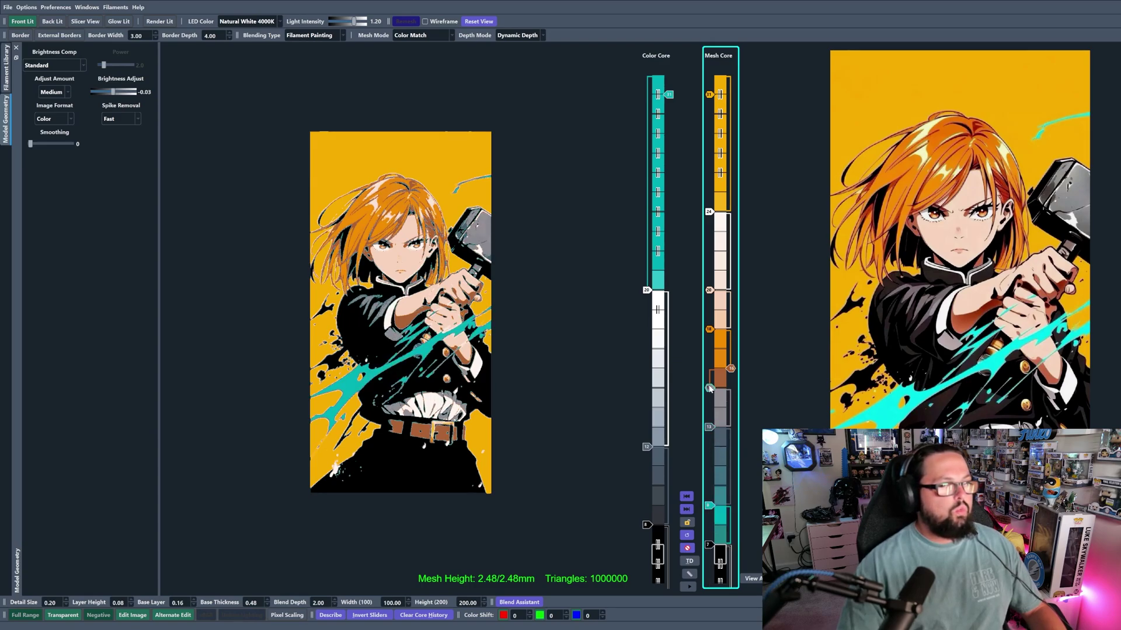
# - Raise the Mesh Core's brown slider to layer 17, orange to layer 19, beige to layer 21 and white to layer 25
pyautogui.scroll(1, 732, 369)
pyautogui.scroll(1, 710, 330)
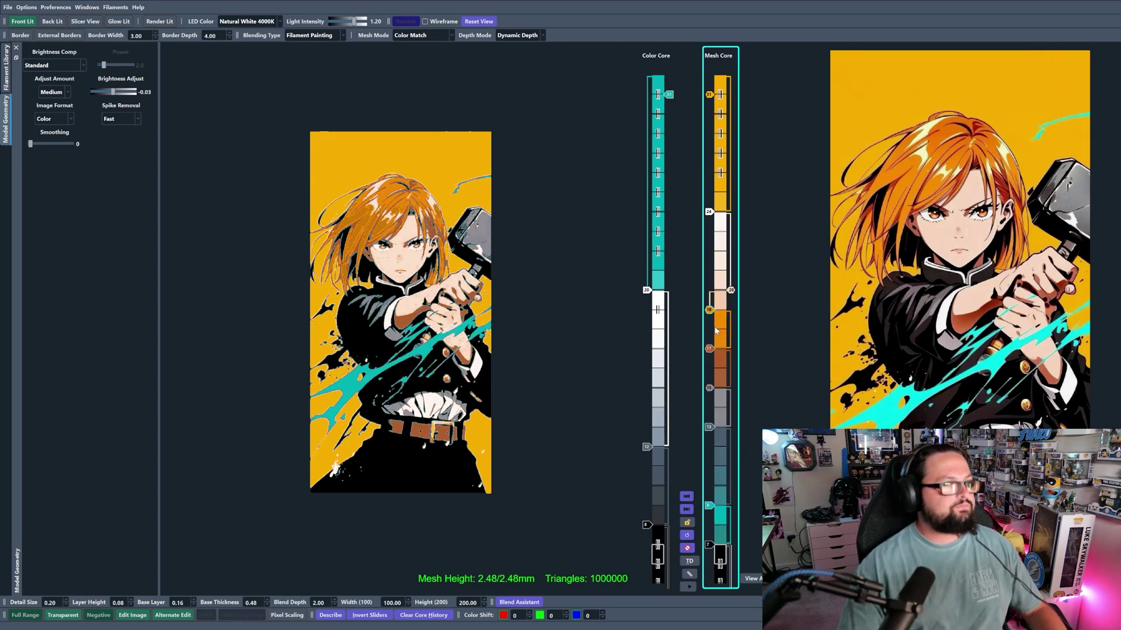
pyautogui.moveTo(721, 294); pyautogui.dragTo(728, 270)
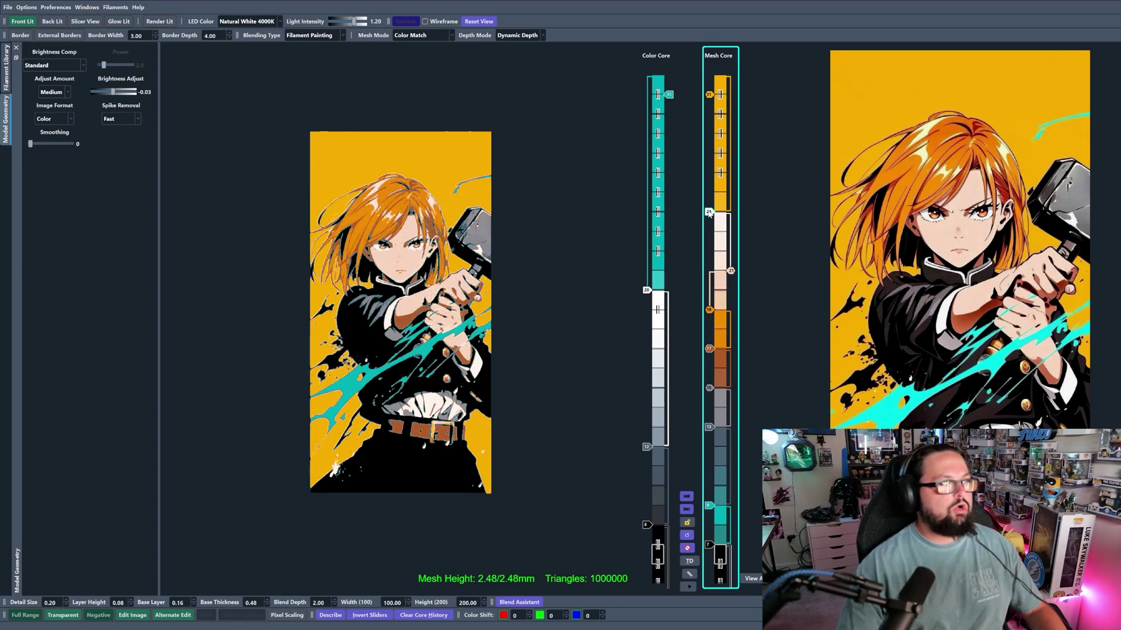
pyautogui.scroll(1, 708, 213)
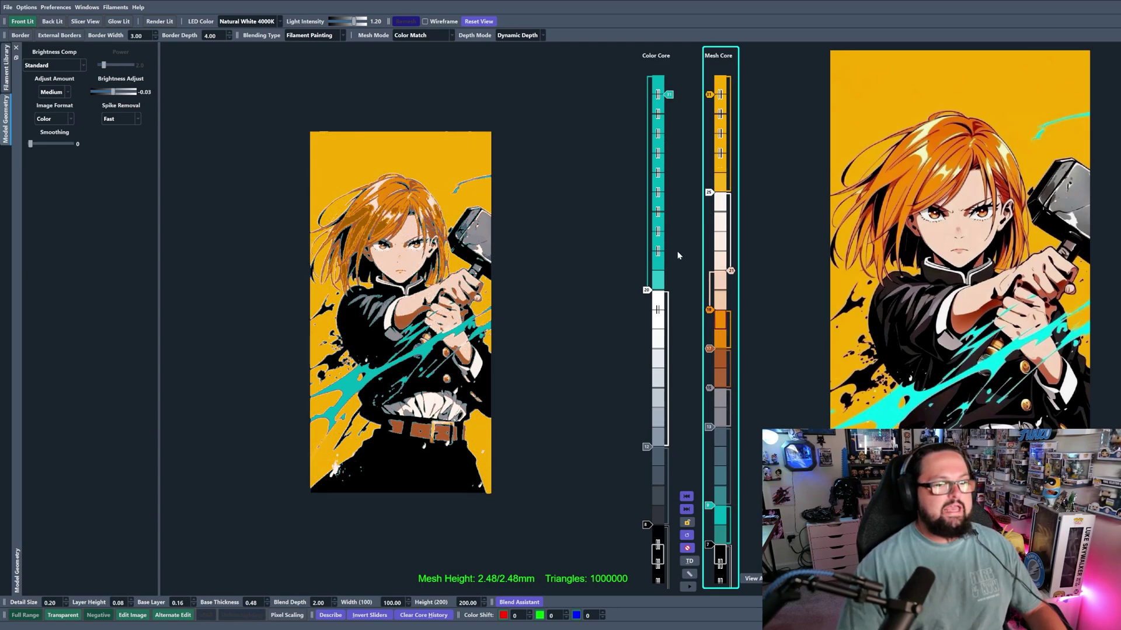
# - Try a Blend Depth of 1.76 mm and set it back to 2.00 mm
pyautogui.scroll(2, 481, 385)
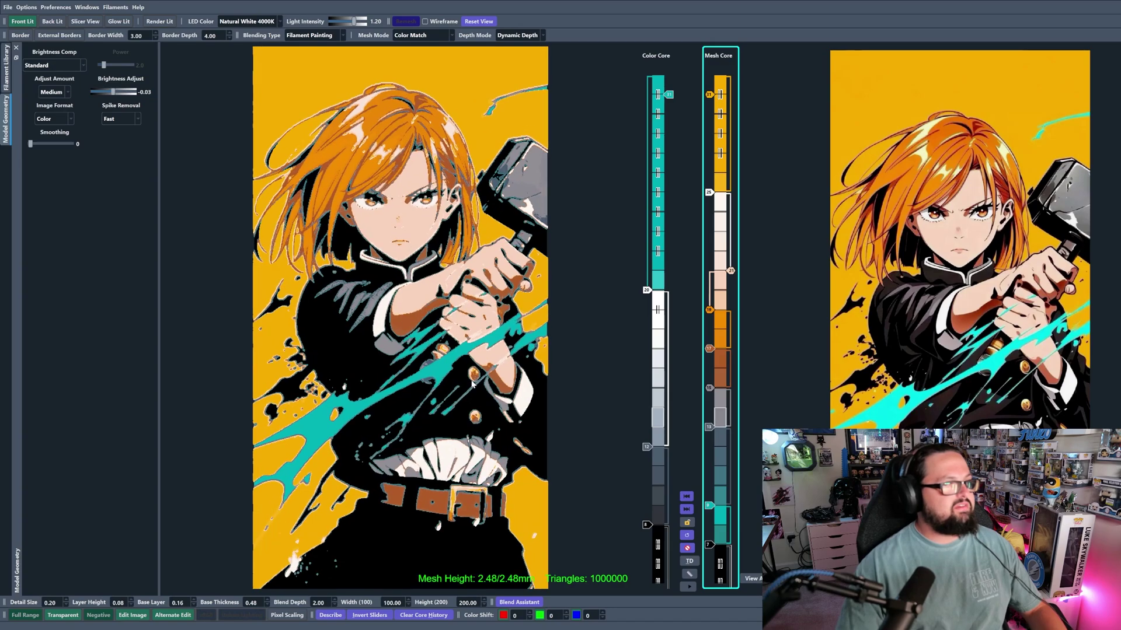
pyautogui.scroll(-1, 470, 383)
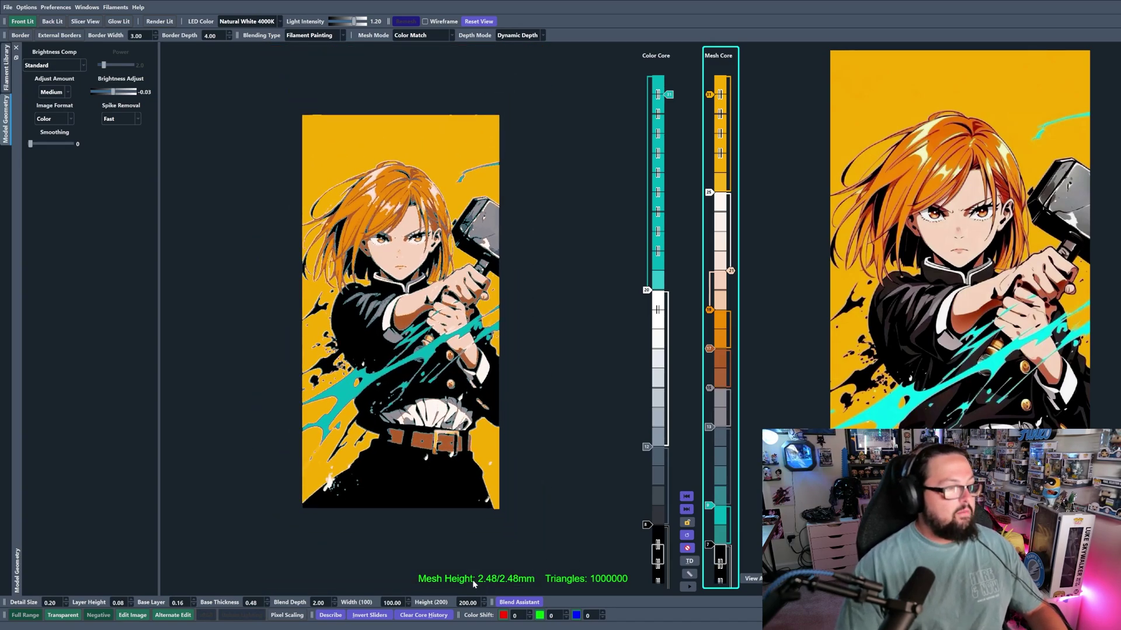
pyautogui.doubleClick(318, 603)
pyautogui.write('1.76')
pyautogui.press('Return')
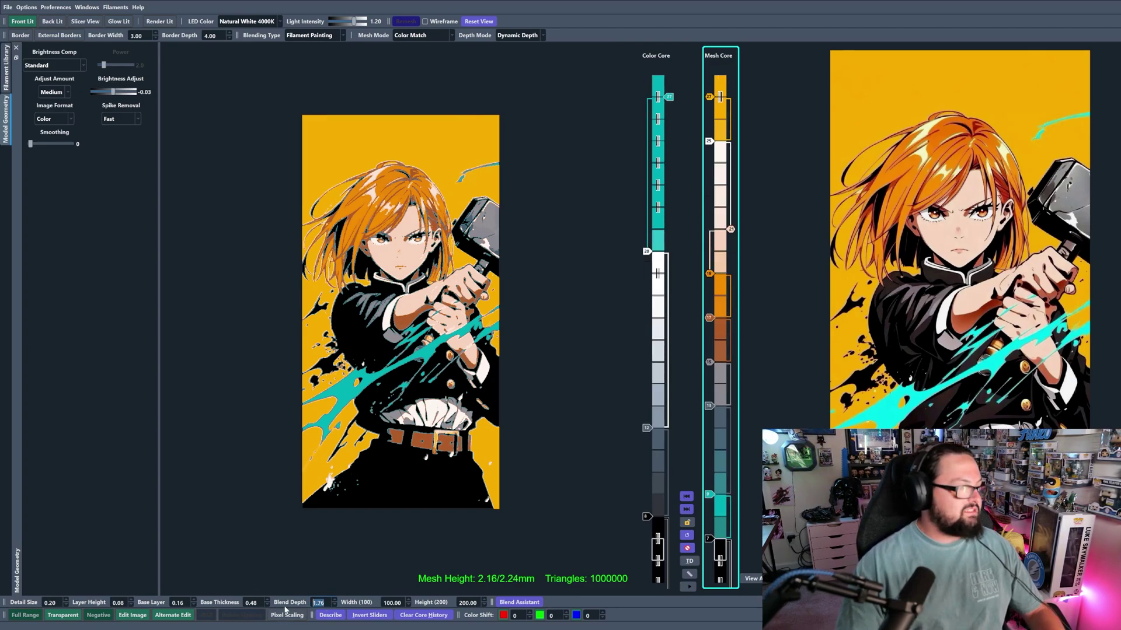
pyautogui.press('Return')
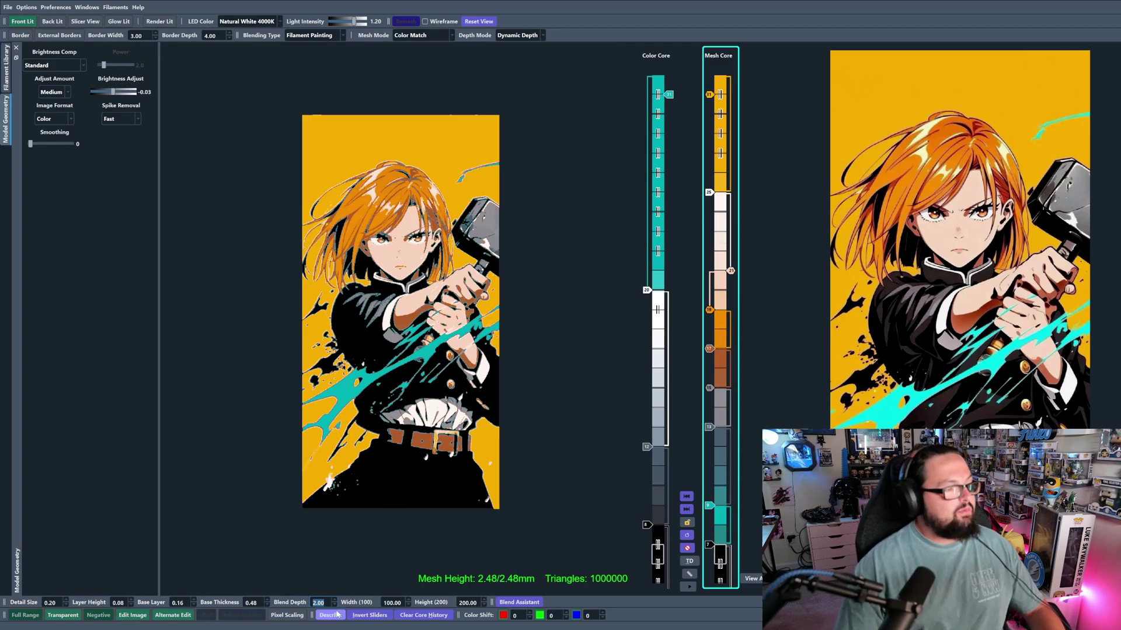
pyautogui.click(384, 555)
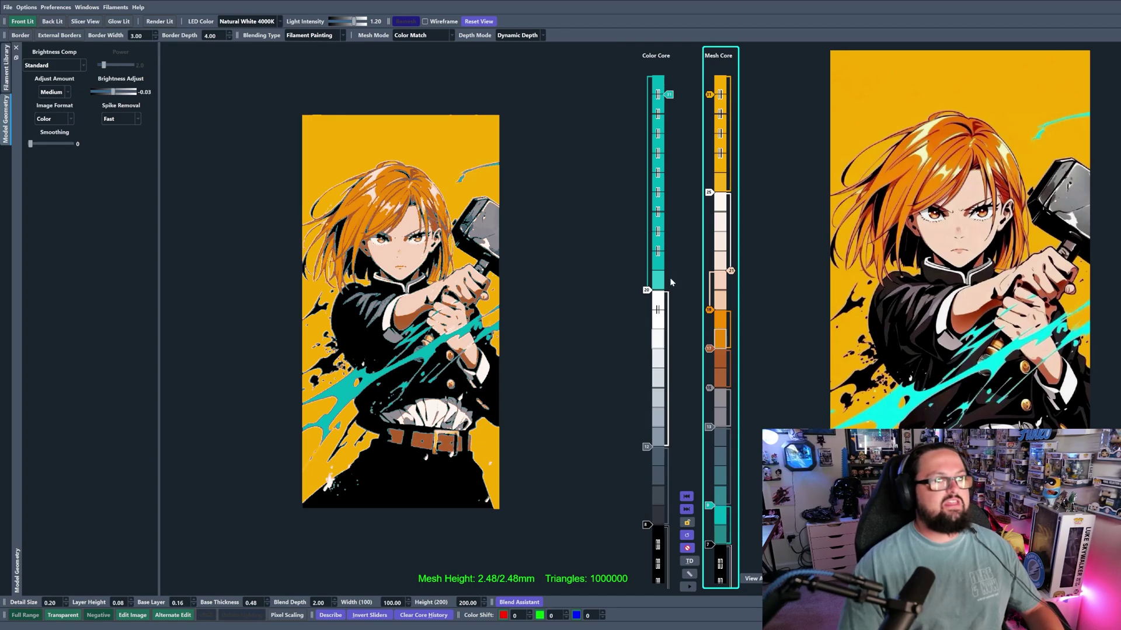
# - Raise the Color Core's white slider to layer 24
pyautogui.moveTo(648, 291); pyautogui.dragTo(650, 289)
pyautogui.scroll(2, 649, 291)
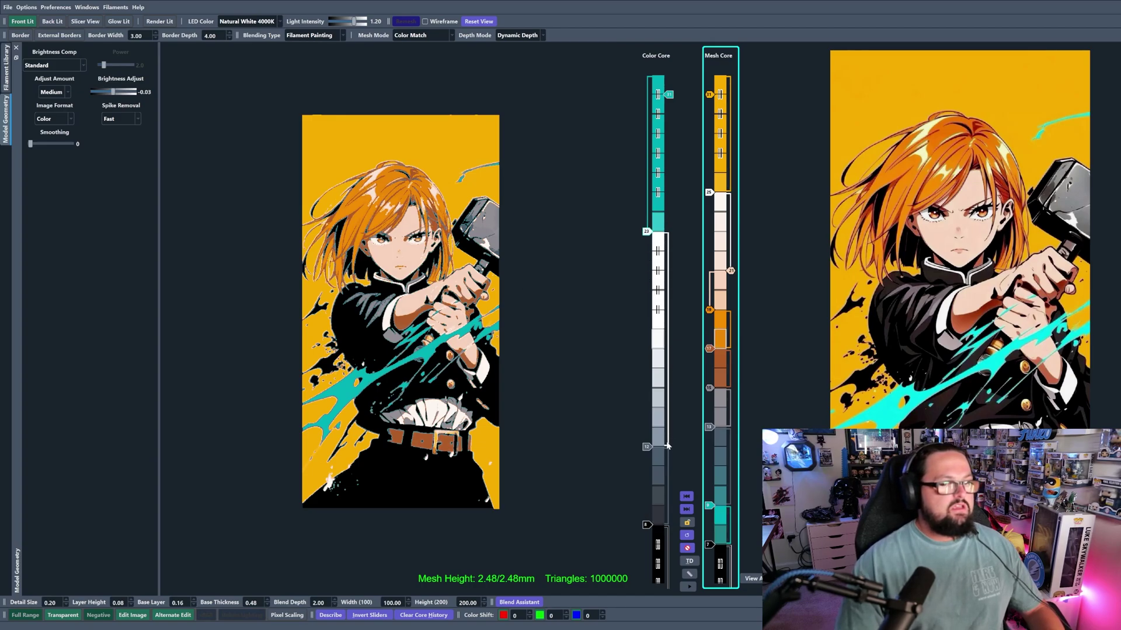
pyautogui.press('Up')
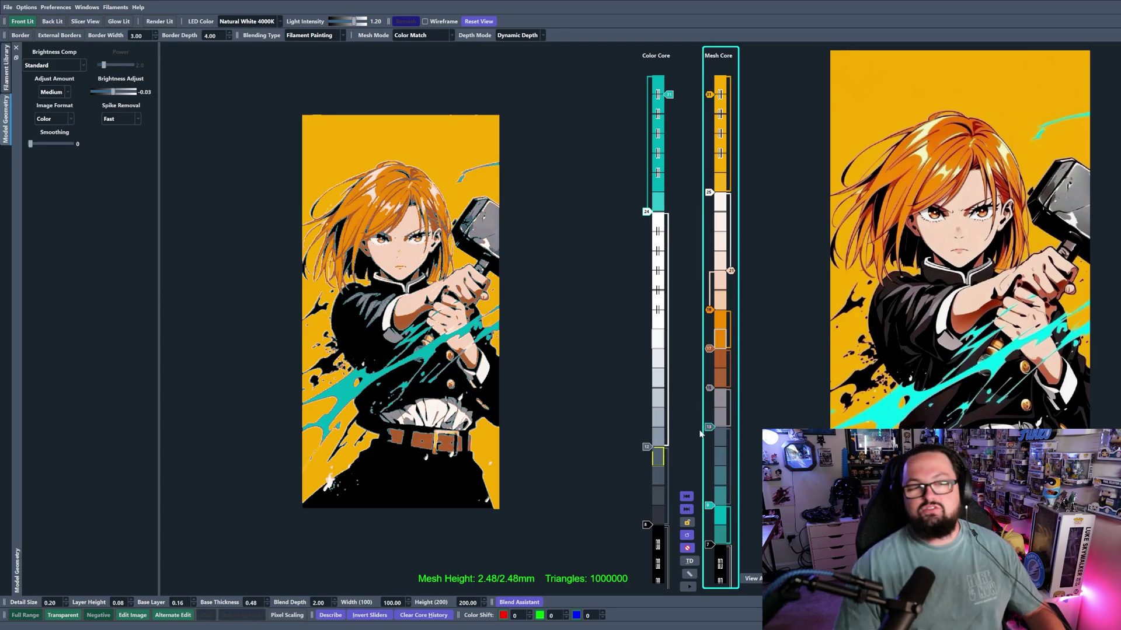
# - Open the filament library and switch the preview to the Color Core
pyautogui.click(7, 69)
pyautogui.scroll(2, 53, 133)
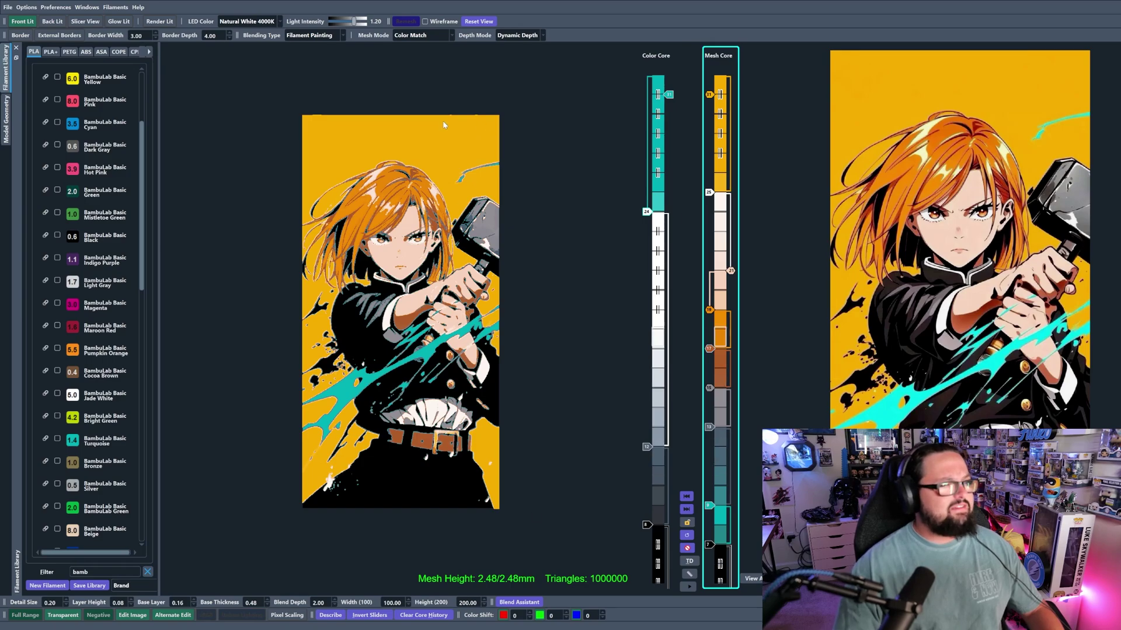
pyautogui.click(691, 589)
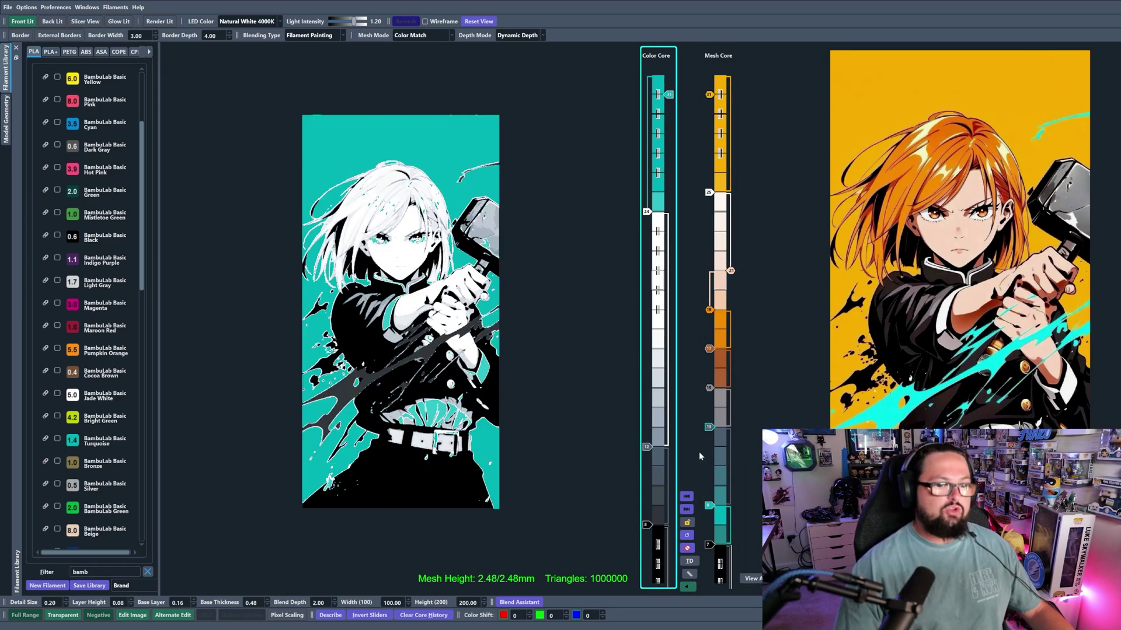
# - Move the Color Core sliders to layer 7 for black, 9 for turquoise, 13 for blue-gray and 25 for white
pyautogui.moveTo(648, 528)
pyautogui.mouseDown()
pyautogui.moveTo(648, 564)
pyautogui.moveTo(648, 548)
pyautogui.mouseUp()
pyautogui.moveTo(669, 97)
pyautogui.mouseDown()
pyautogui.moveTo(667, 521)
pyautogui.moveTo(666, 504)
pyautogui.mouseUp()
pyautogui.moveTo(659, 447); pyautogui.dragTo(658, 428)
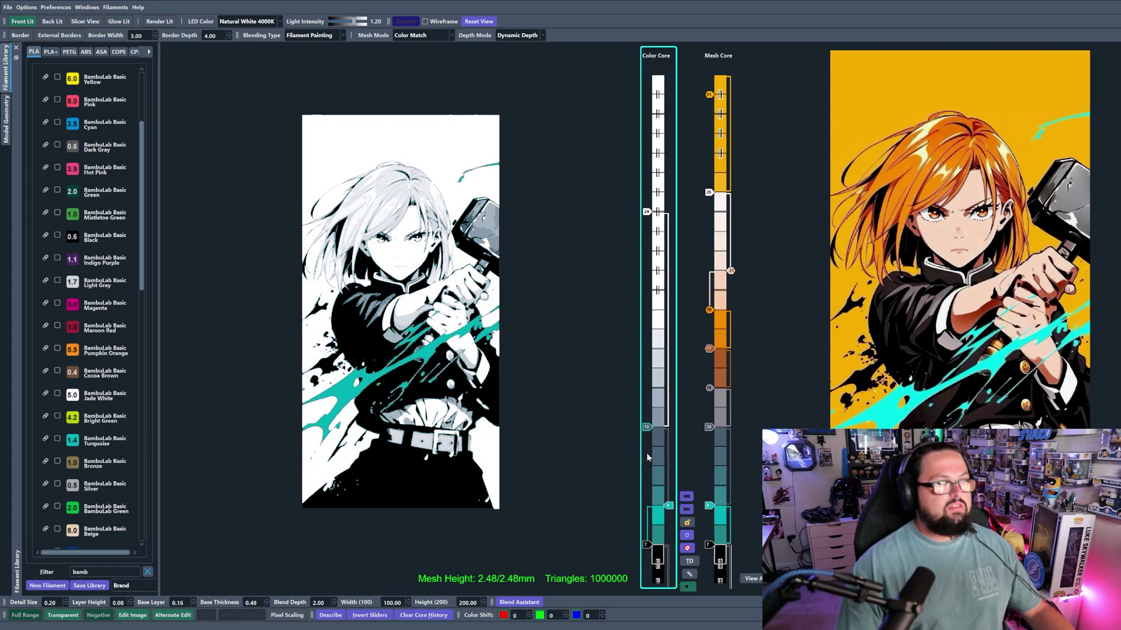
pyautogui.moveTo(646, 212); pyautogui.dragTo(646, 192)
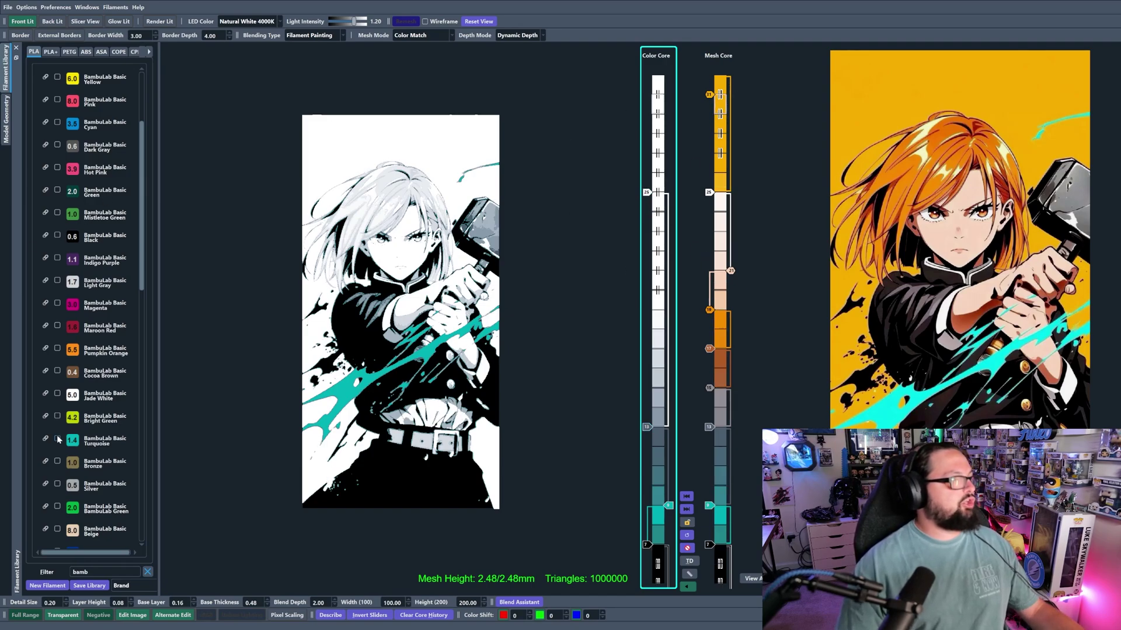
# - Add a yellow BambuLab Basic filament to the Color Core at layer 30
pyautogui.scroll(-10, 59, 439)
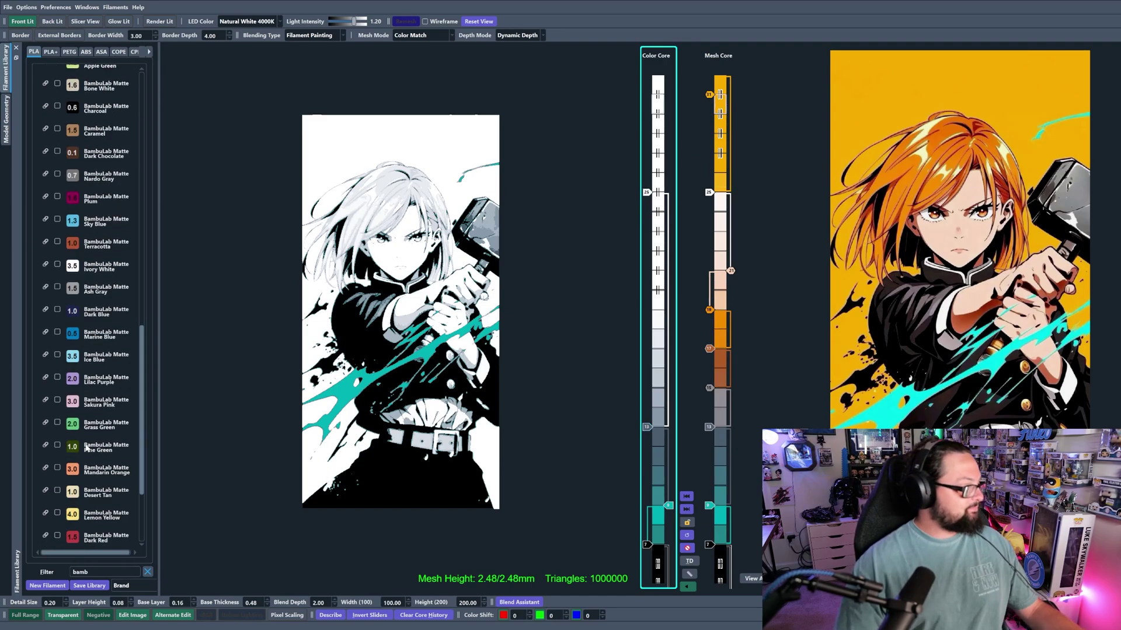
pyautogui.scroll(10, 86, 447)
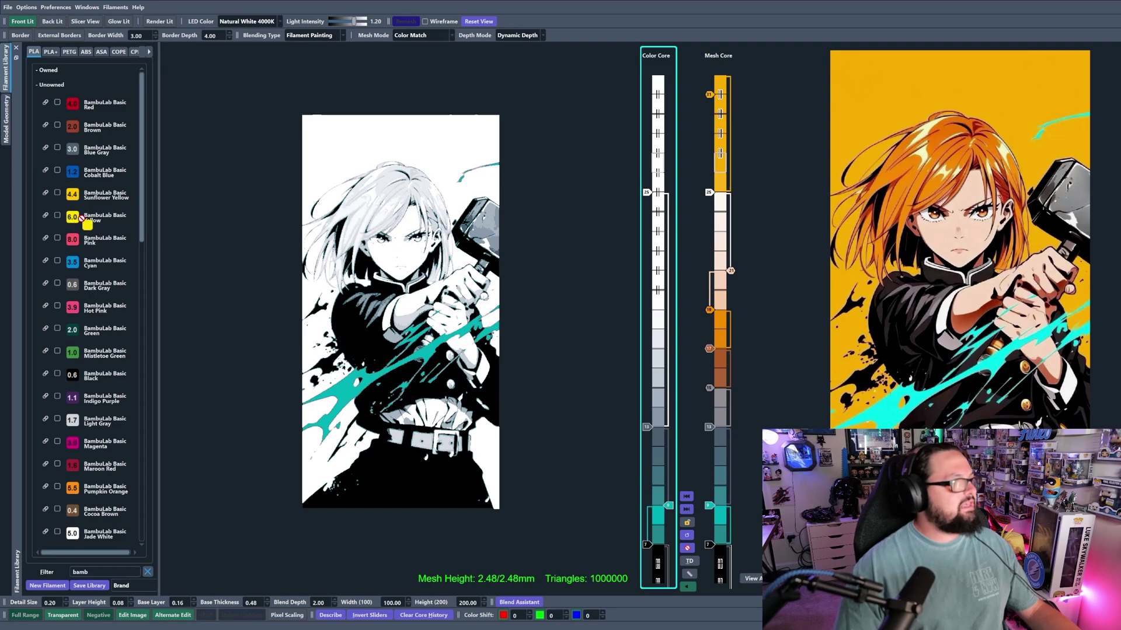
pyautogui.moveTo(73, 218); pyautogui.dragTo(655, 104)
# - Set the white slider to layer 24 in the Color Core and to layer 26 in the Mesh Core
pyautogui.scroll(1, 650, 95)
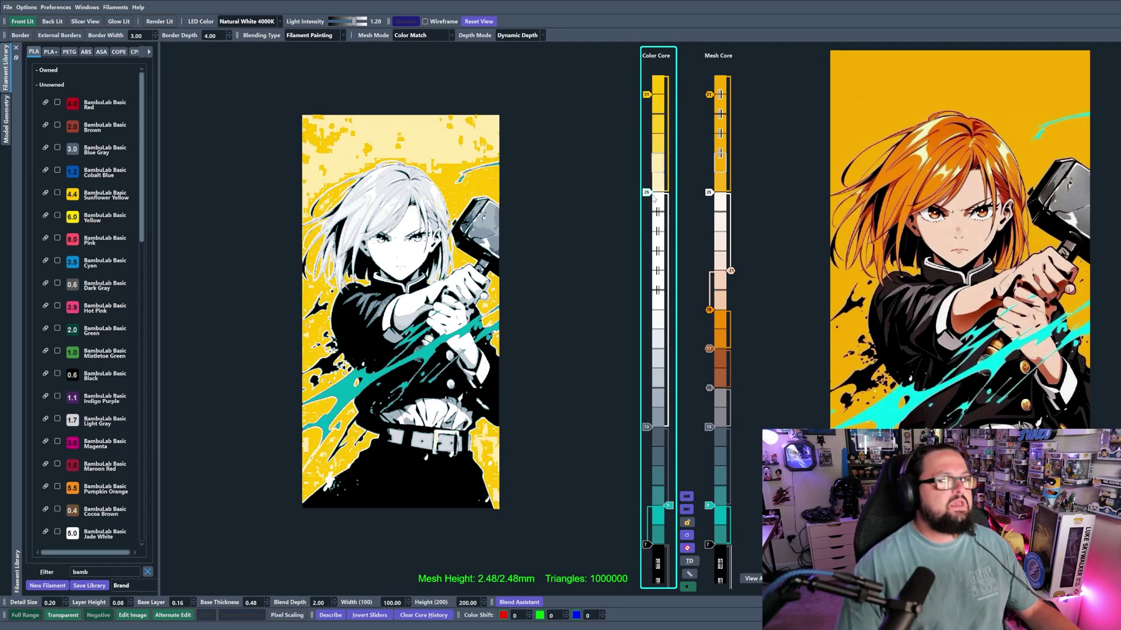
pyautogui.scroll(-2, 651, 197)
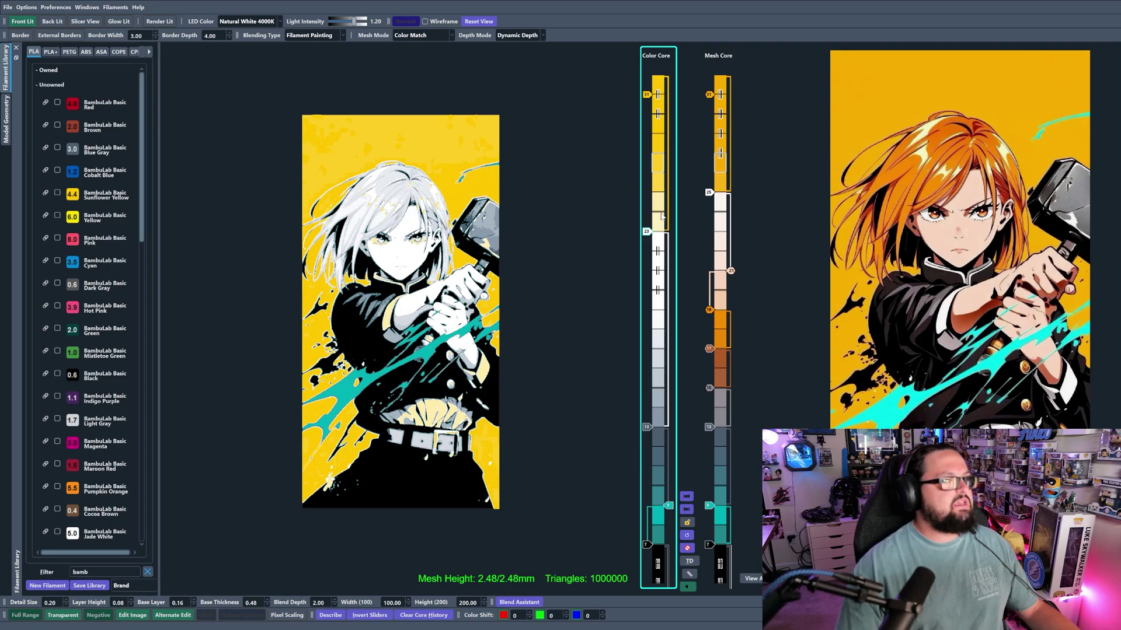
pyautogui.moveTo(646, 233); pyautogui.dragTo(646, 214)
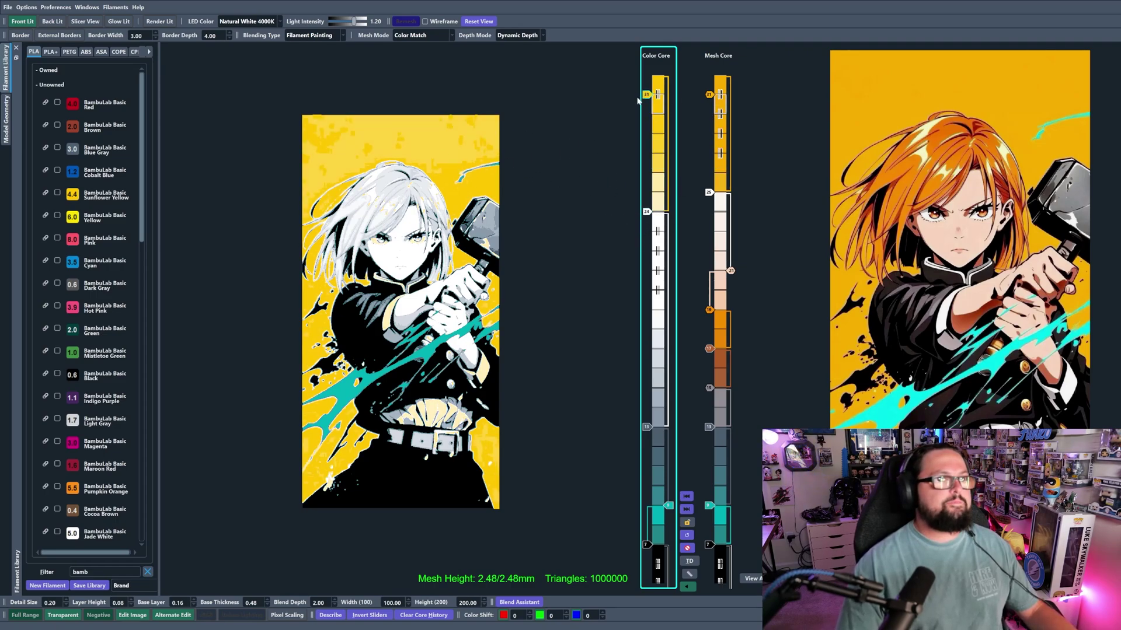
pyautogui.scroll(-1, 706, 191)
pyautogui.scroll(2, 706, 192)
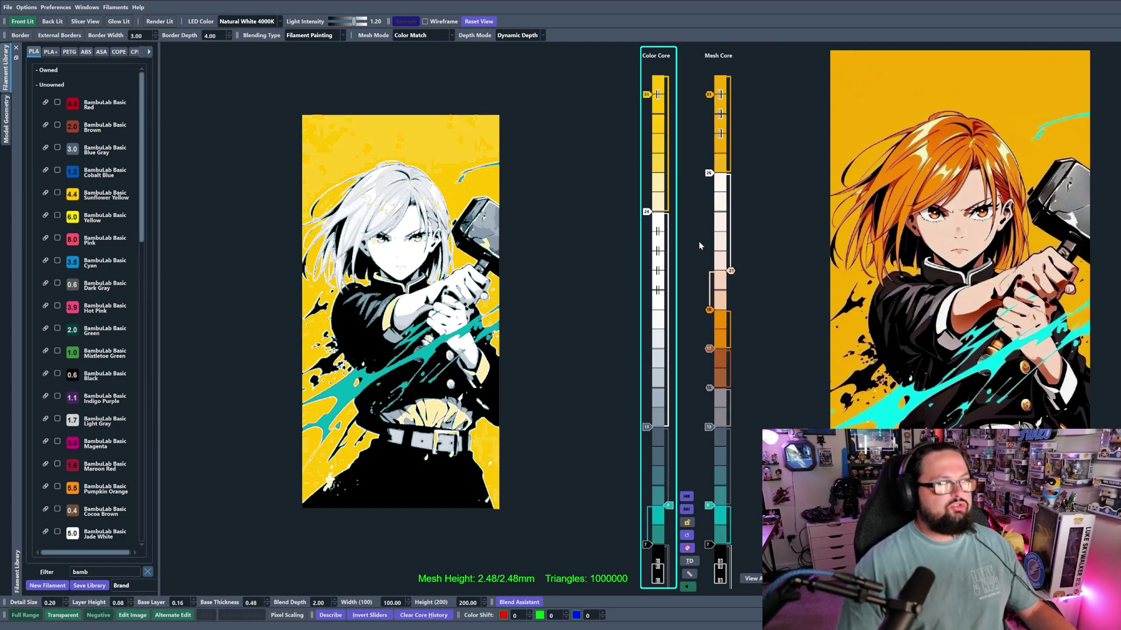
# - Add BambuLab Basic Beige at layer 21 and Pumpkin Orange at layer 19 of the Color Core
pyautogui.scroll(-5, 87, 380)
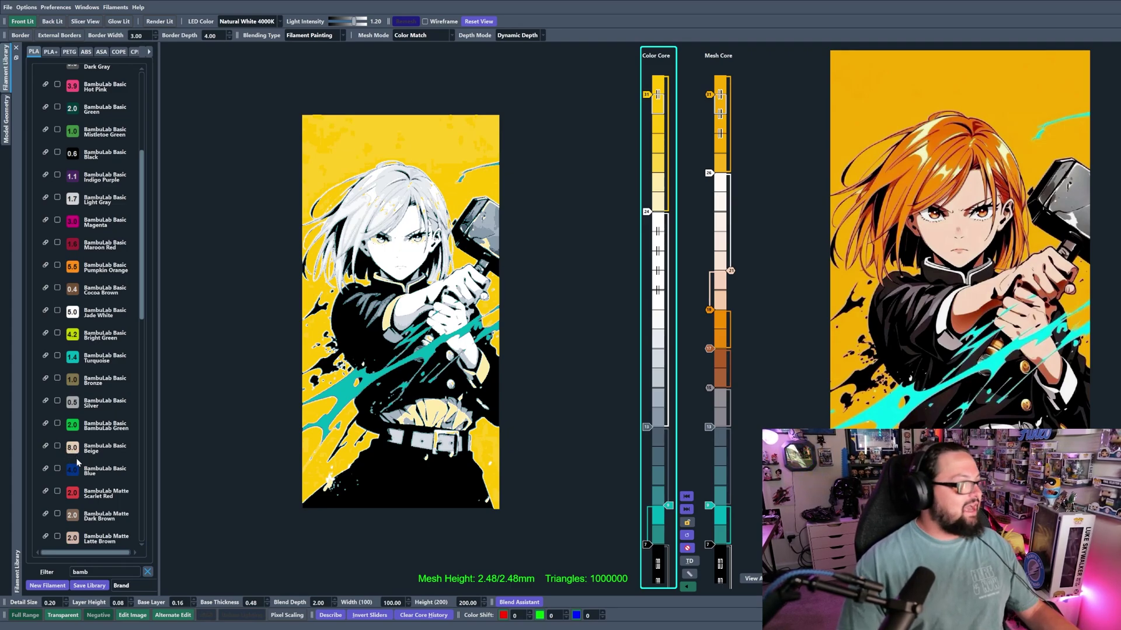
pyautogui.moveTo(160, 438); pyautogui.dragTo(659, 281)
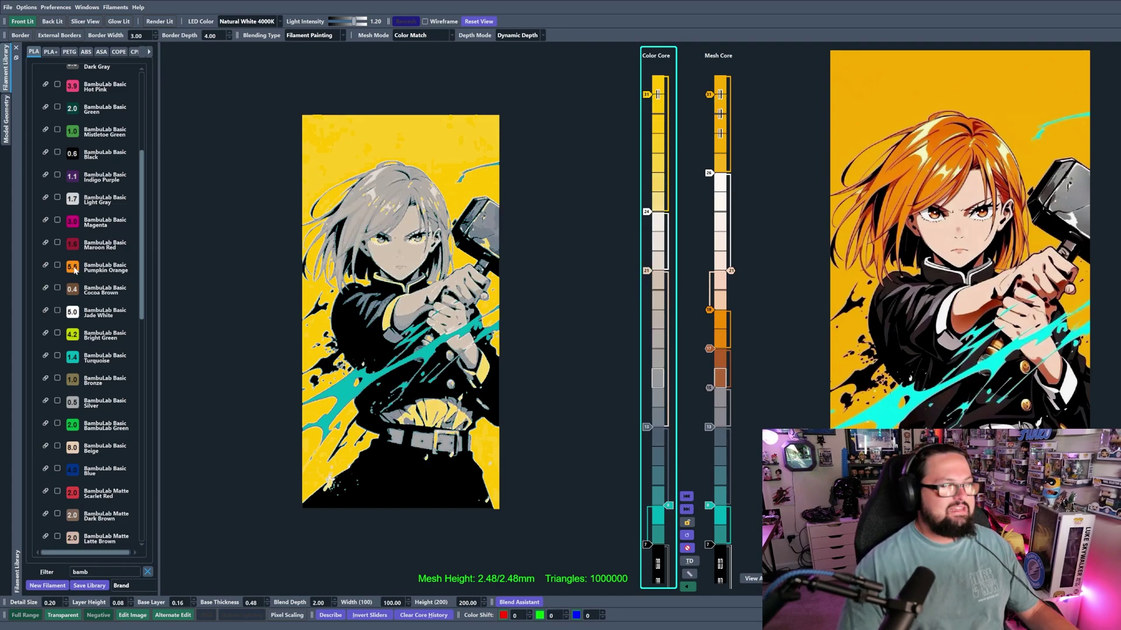
pyautogui.moveTo(75, 270); pyautogui.dragTo(656, 318)
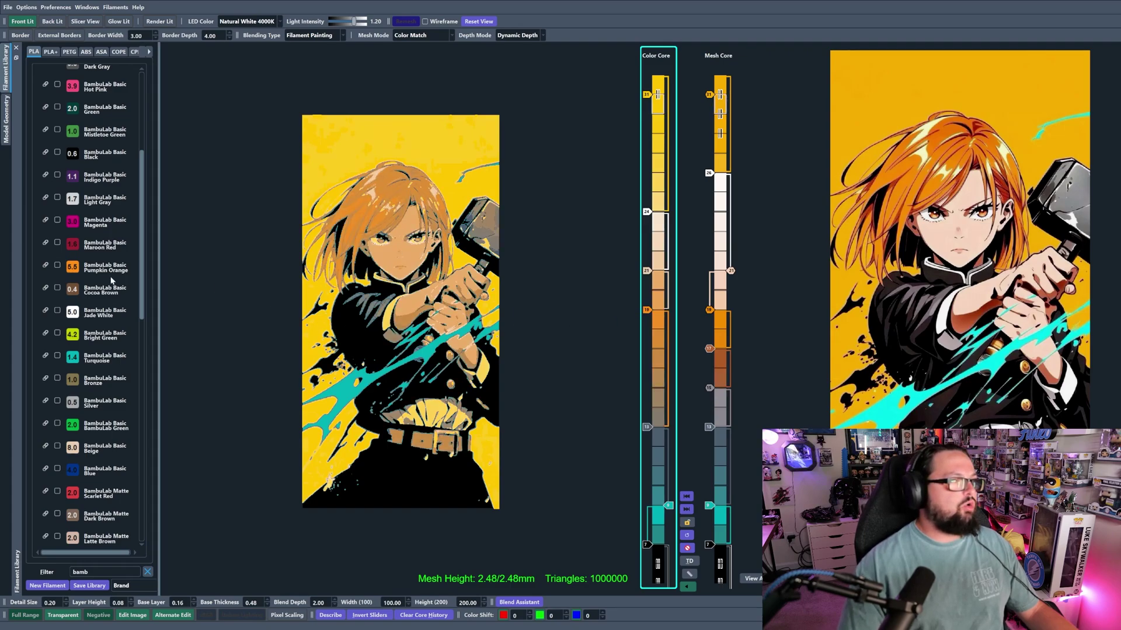
# - Add BambuLab Basic Brown to the Color Core at layer 17
pyautogui.scroll(-1, 109, 418)
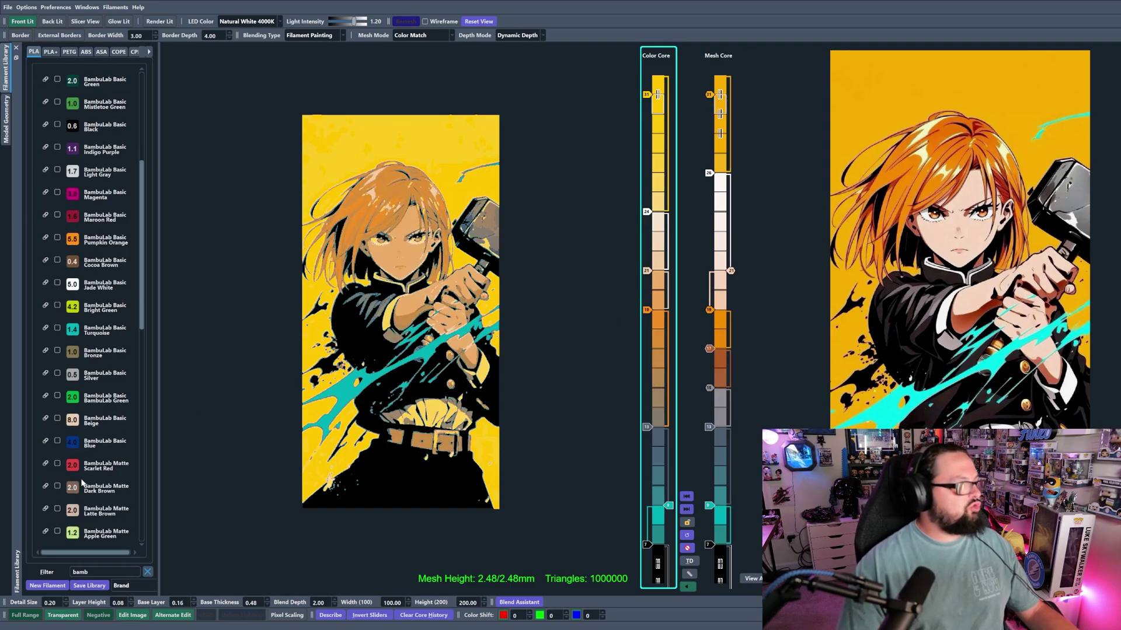
pyautogui.scroll(5, 81, 484)
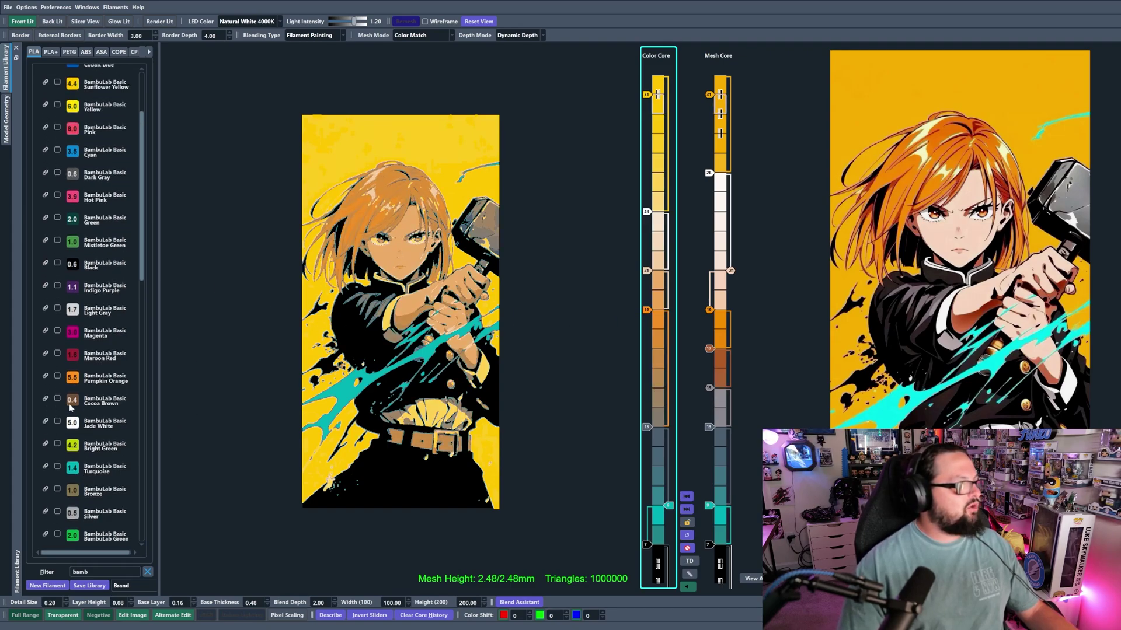
pyautogui.scroll(4, 102, 437)
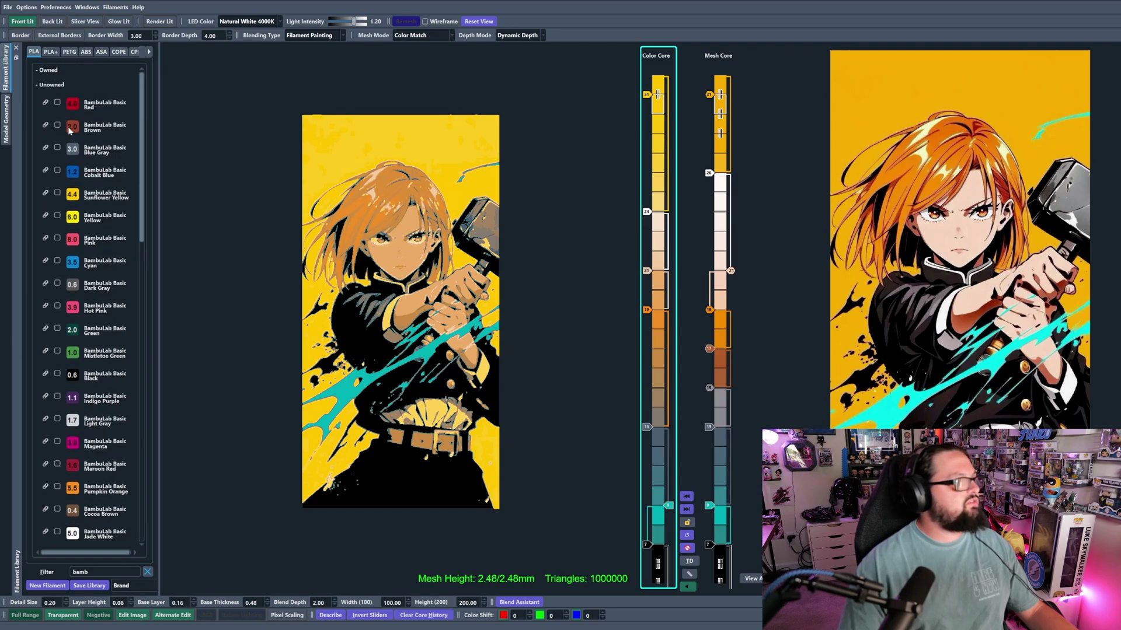
pyautogui.click(660, 349)
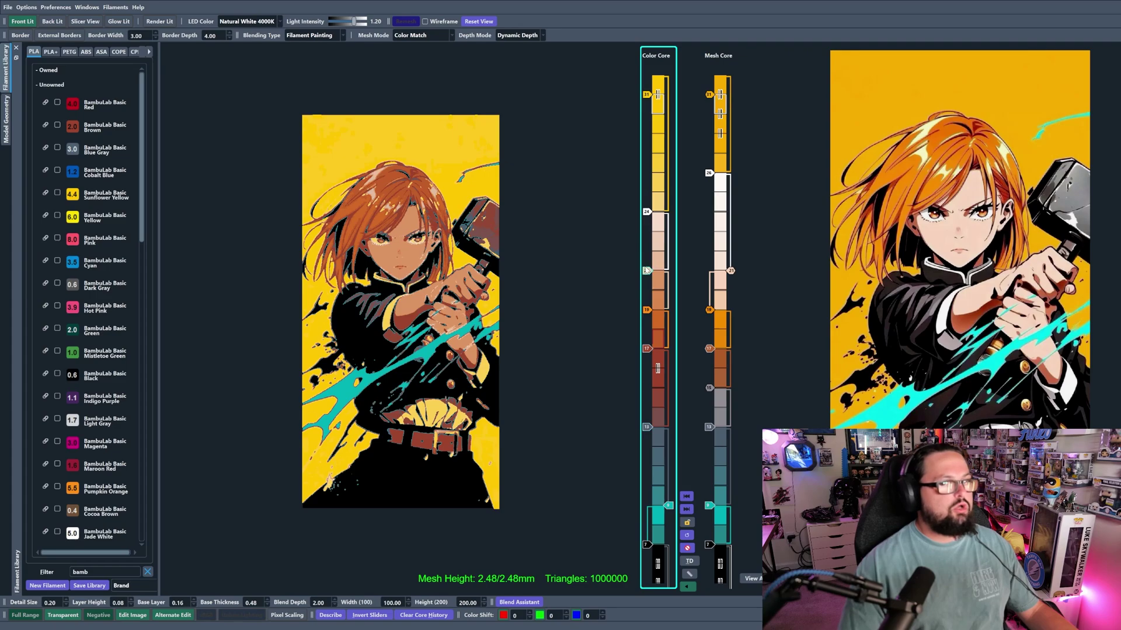
# - Try lowering the Color Core's beige slider to layer 20 and orange slider to layer 18, and move both back
pyautogui.moveTo(645, 267); pyautogui.dragTo(645, 270)
pyautogui.scroll(-1, 667, 316)
pyautogui.scroll(-2, 449, 318)
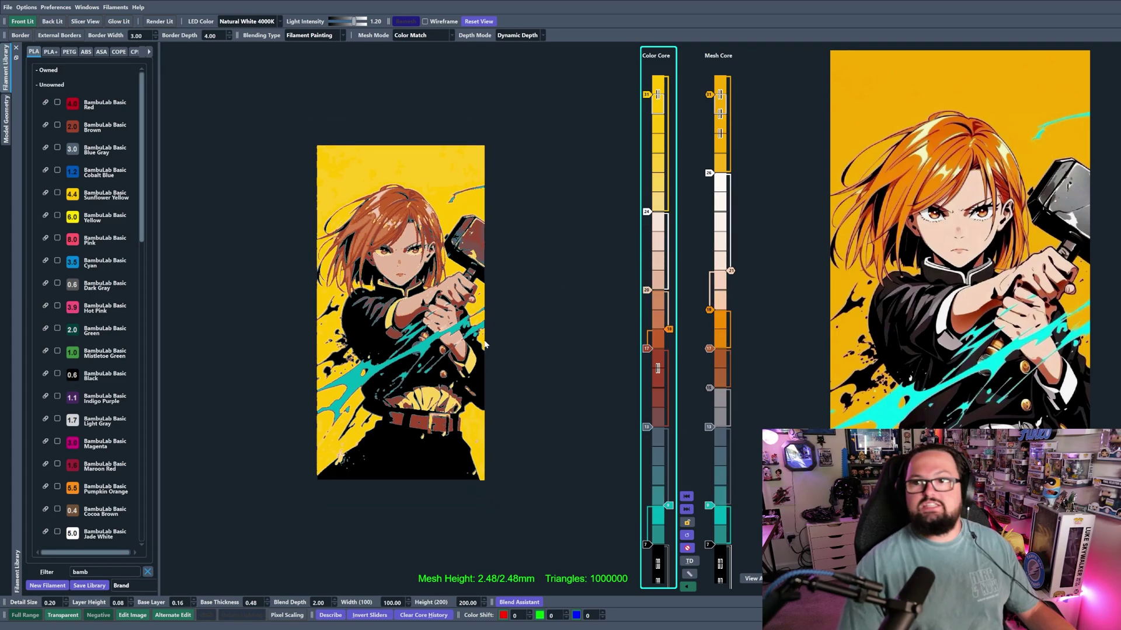
pyautogui.scroll(1, 669, 329)
pyautogui.scroll(1, 646, 292)
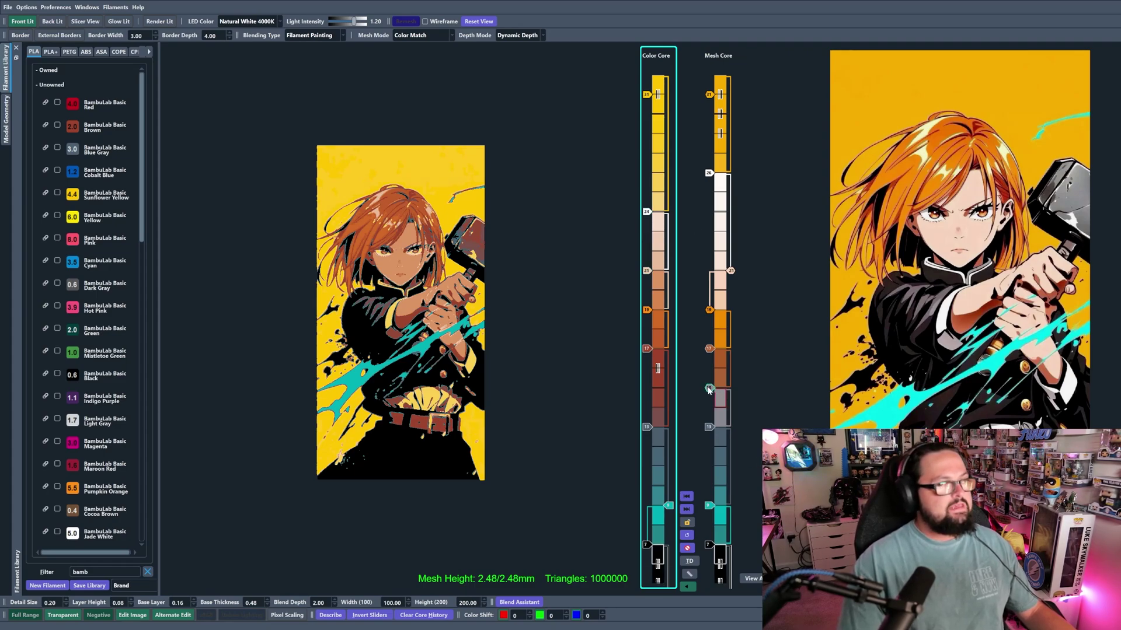
# - Try switching off the gray slider at layer 15 of the Mesh Core and turn it back on
pyautogui.click(709, 389)
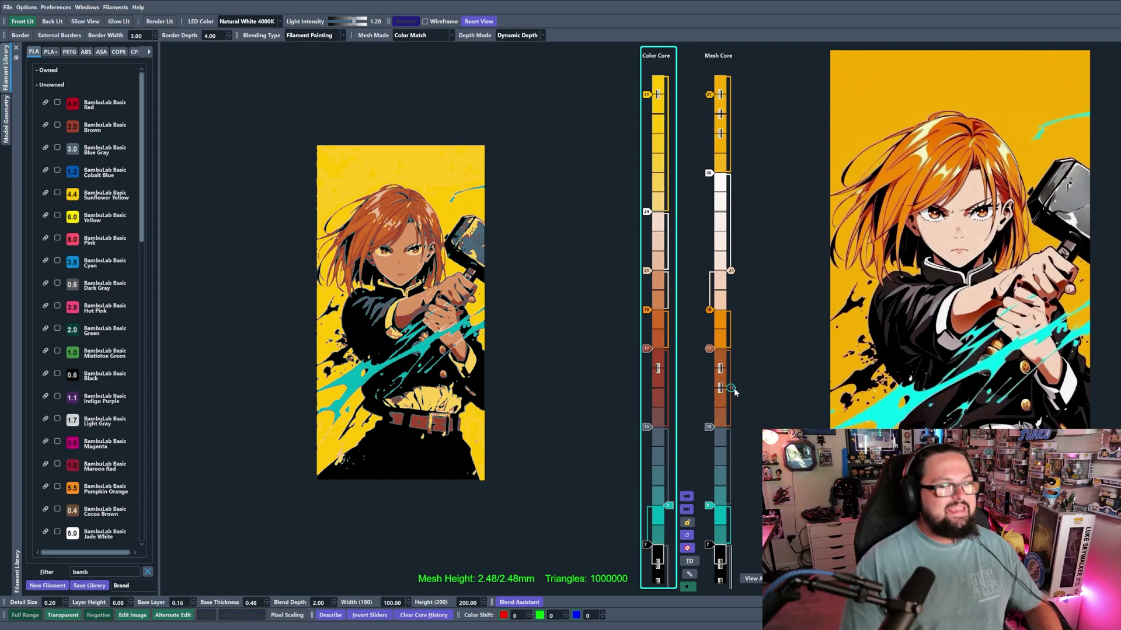
pyautogui.click(732, 389)
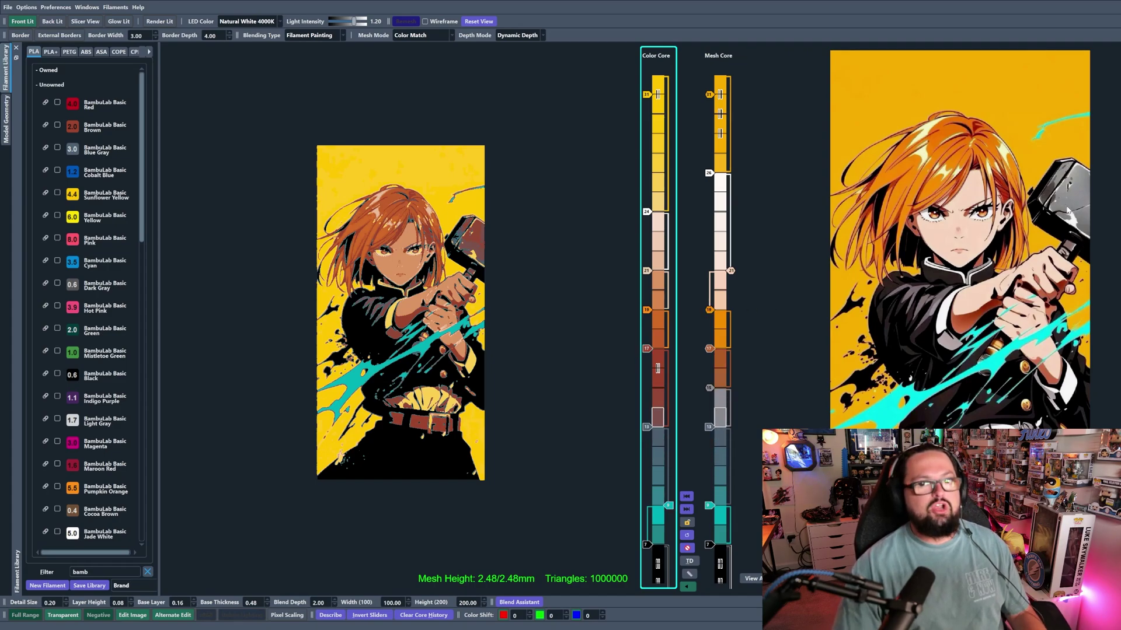
# - Check the hammer's colors in the source image, and move the Color Core's brown slider to layer 15 and blue-gray slider to layer 14
pyautogui.scroll(5, 1091, 193)
pyautogui.moveTo(1096, 193); pyautogui.dragTo(716, 468)
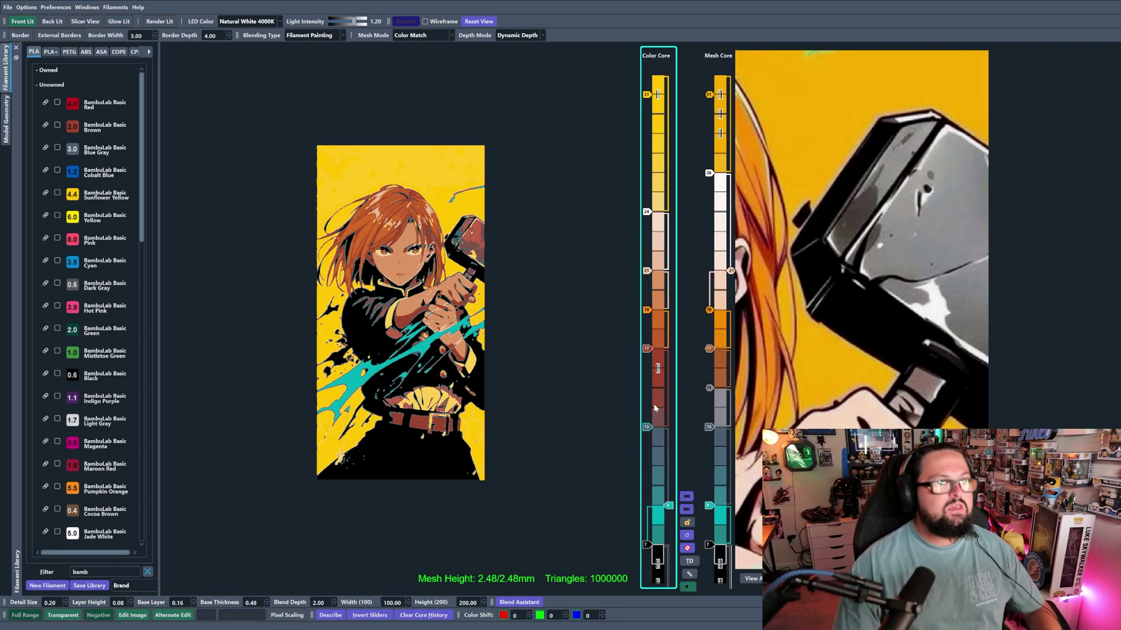
pyautogui.scroll(-5, 941, 387)
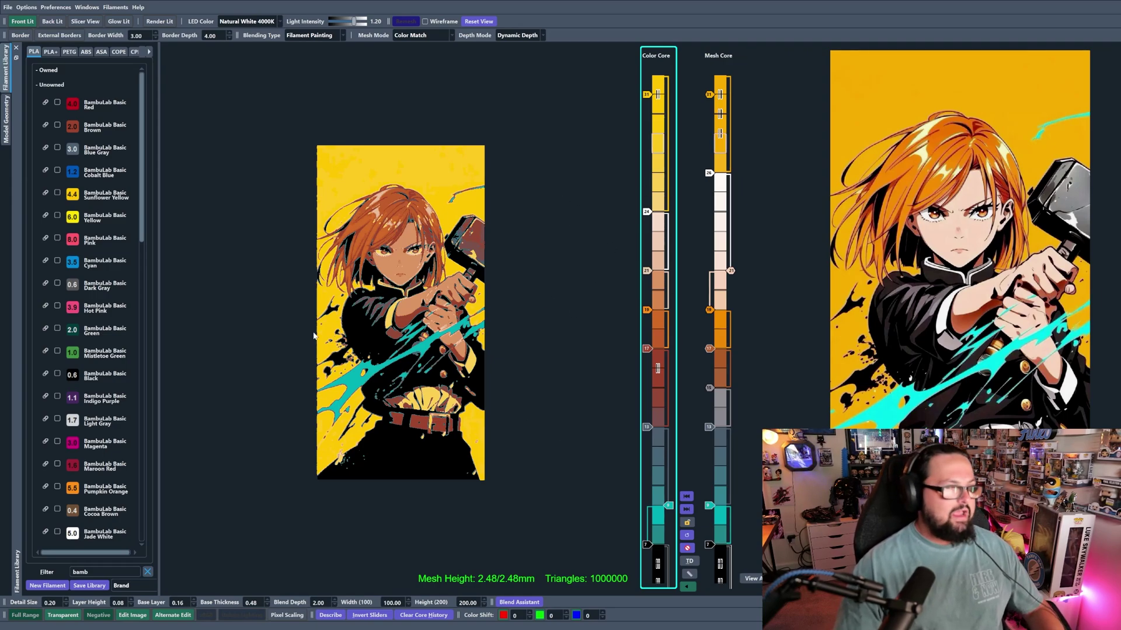
pyautogui.scroll(1, 442, 350)
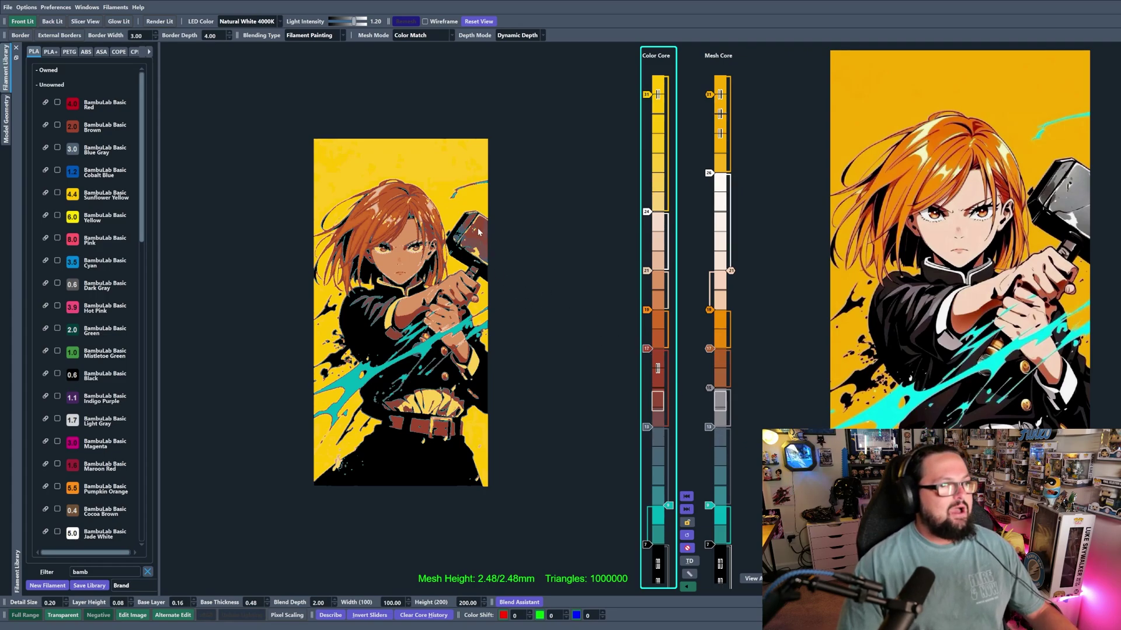
pyautogui.moveTo(644, 350); pyautogui.dragTo(654, 376)
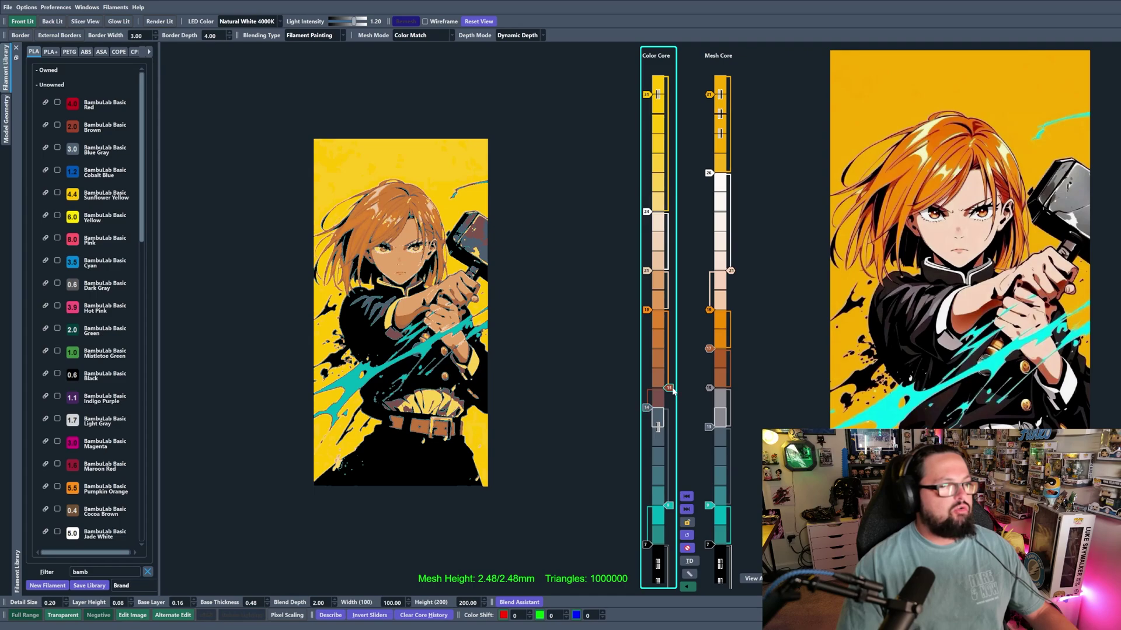
# - Try raising the Color Core's brown slider to layer 16 and move it back to layer 15
pyautogui.scroll(1, 673, 392)
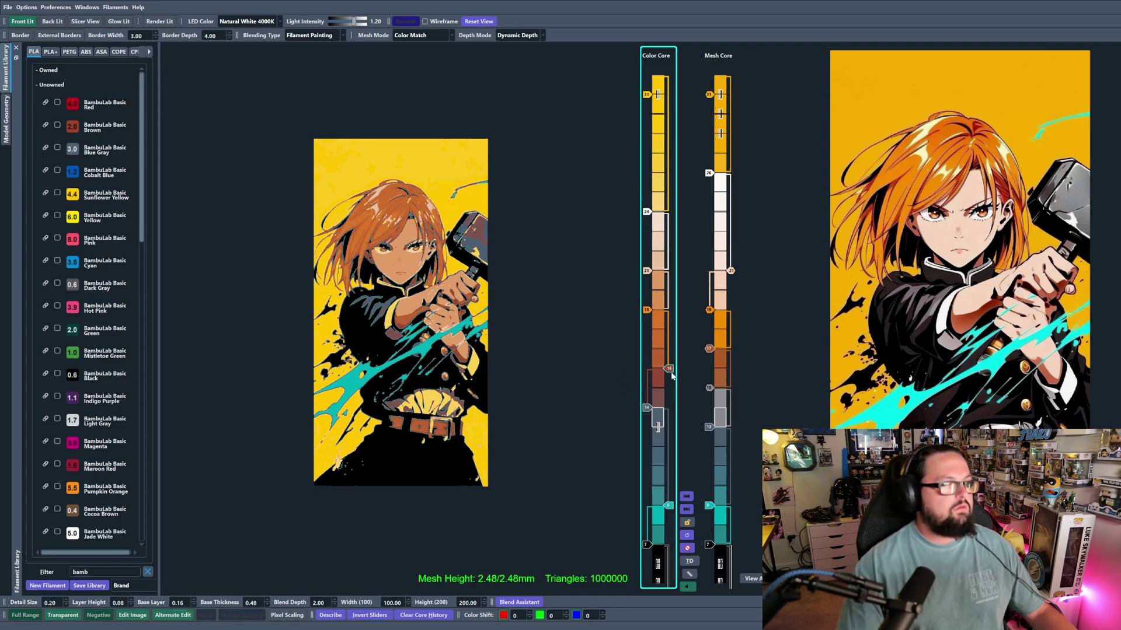
pyautogui.scroll(-1, 671, 376)
pyautogui.scroll(1, 671, 377)
pyautogui.scroll(-1, 672, 377)
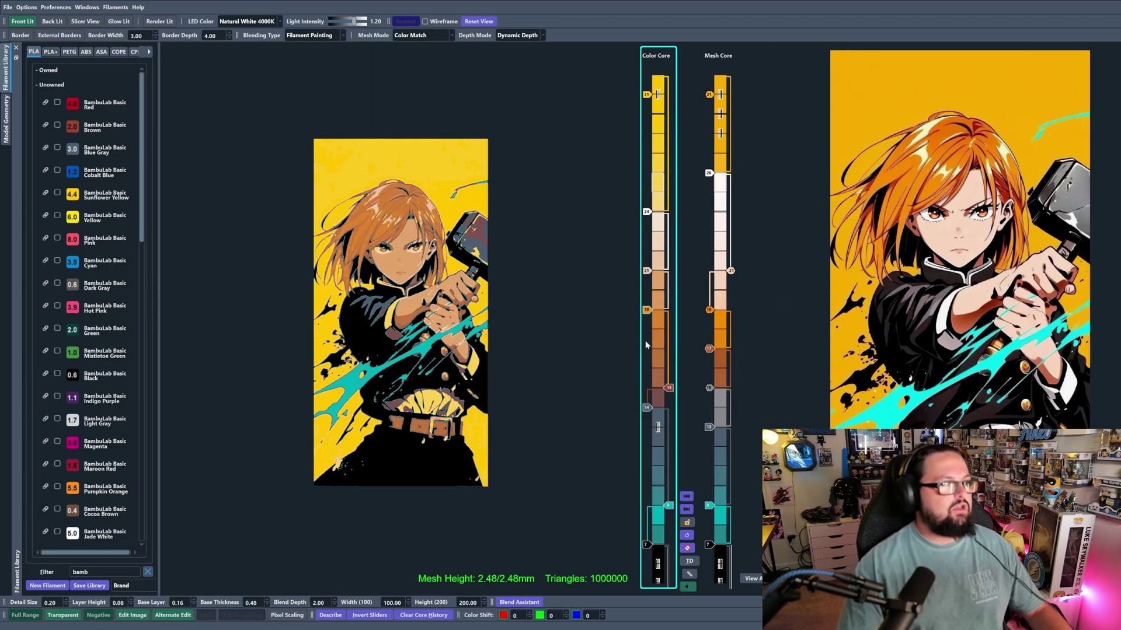
# - Try the Color Core's orange slider at layer 18, return it to layer 19, and switch off the beige slider at layer 21 in both cores
pyautogui.moveTo(647, 311)
pyautogui.mouseDown()
pyautogui.moveTo(647, 291)
pyautogui.moveTo(646, 328)
pyautogui.mouseUp()
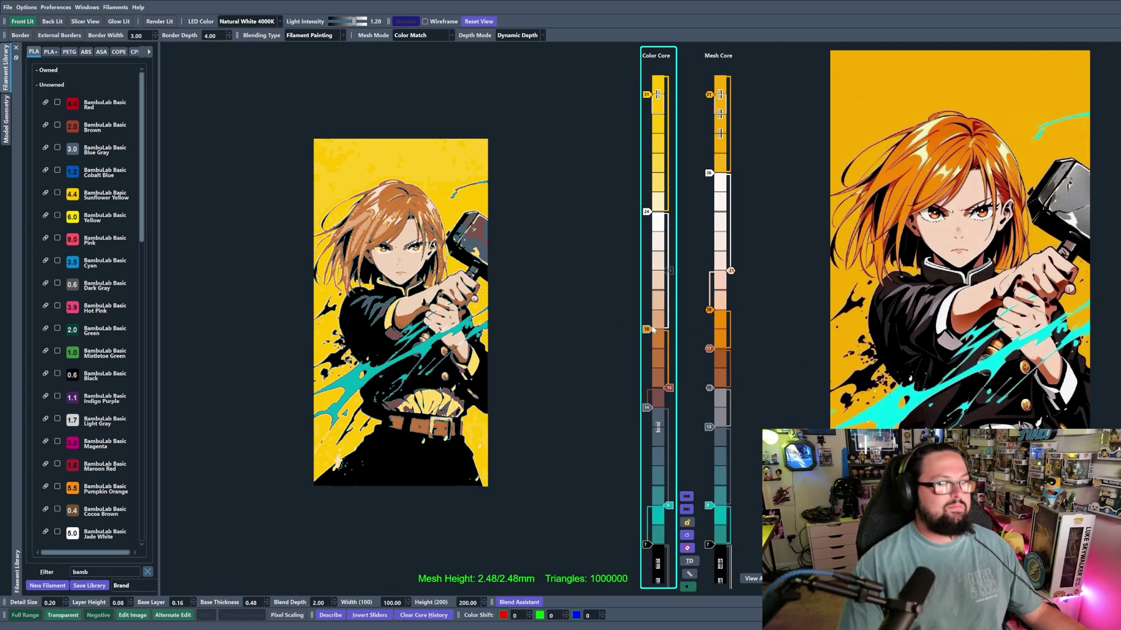
pyautogui.scroll(1, 651, 331)
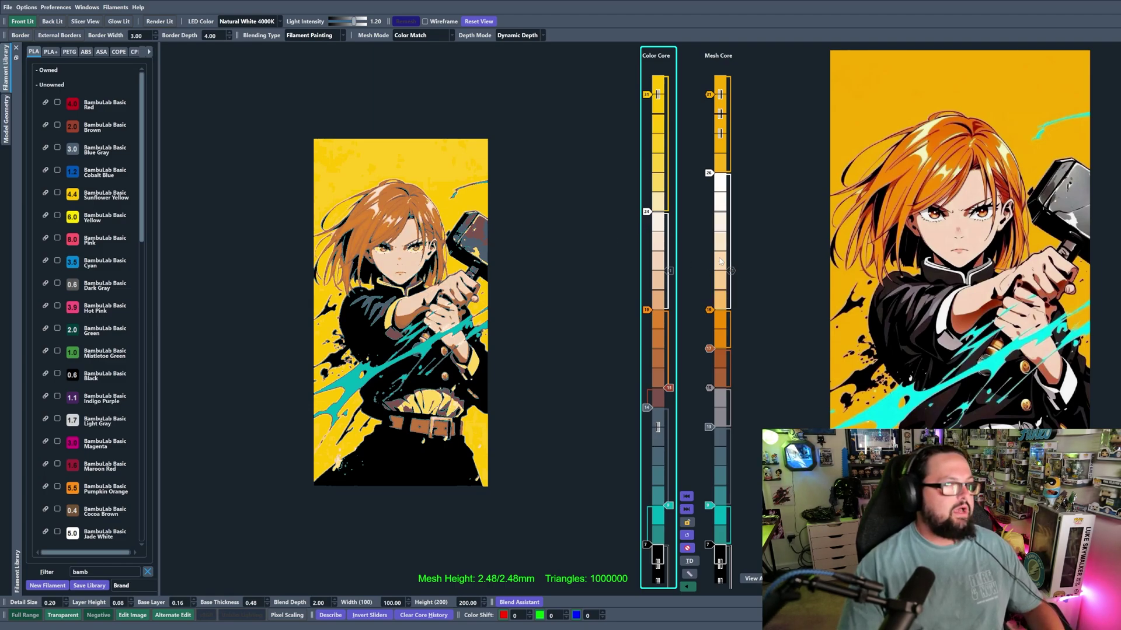
# - Try the Color Core's white slider at layer 23, return it to layer 24, and lower the Mesh Core's white slider to layer 24
pyautogui.scroll(1, 646, 215)
pyautogui.scroll(-2, 646, 214)
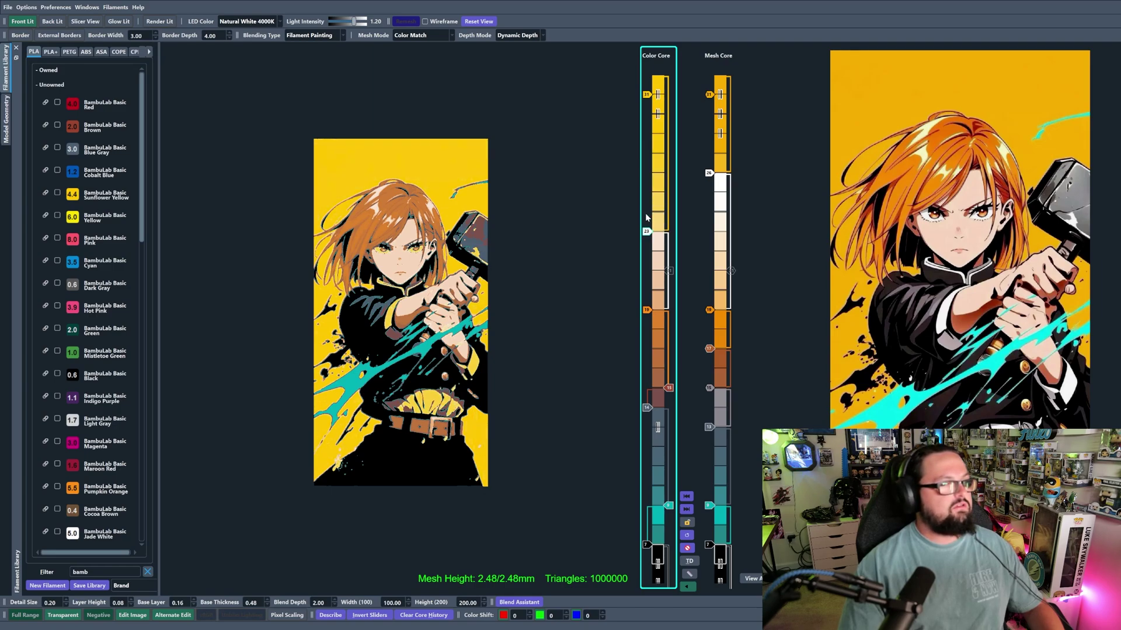
pyautogui.scroll(1, 647, 231)
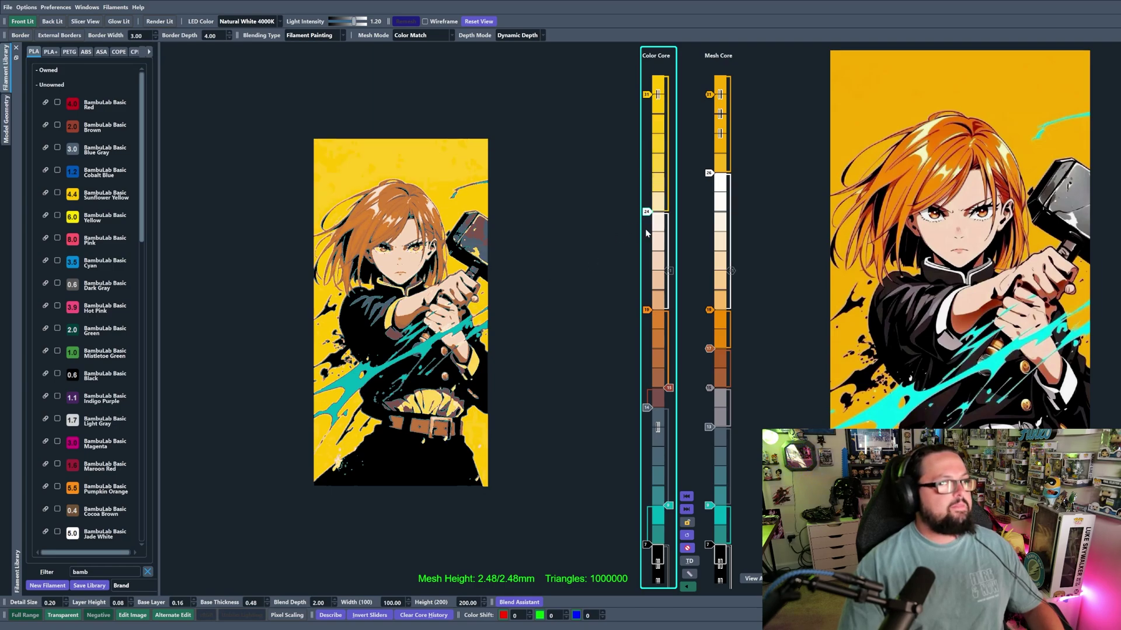
pyautogui.click(706, 174)
pyautogui.press('Down')
pyautogui.press('Down')
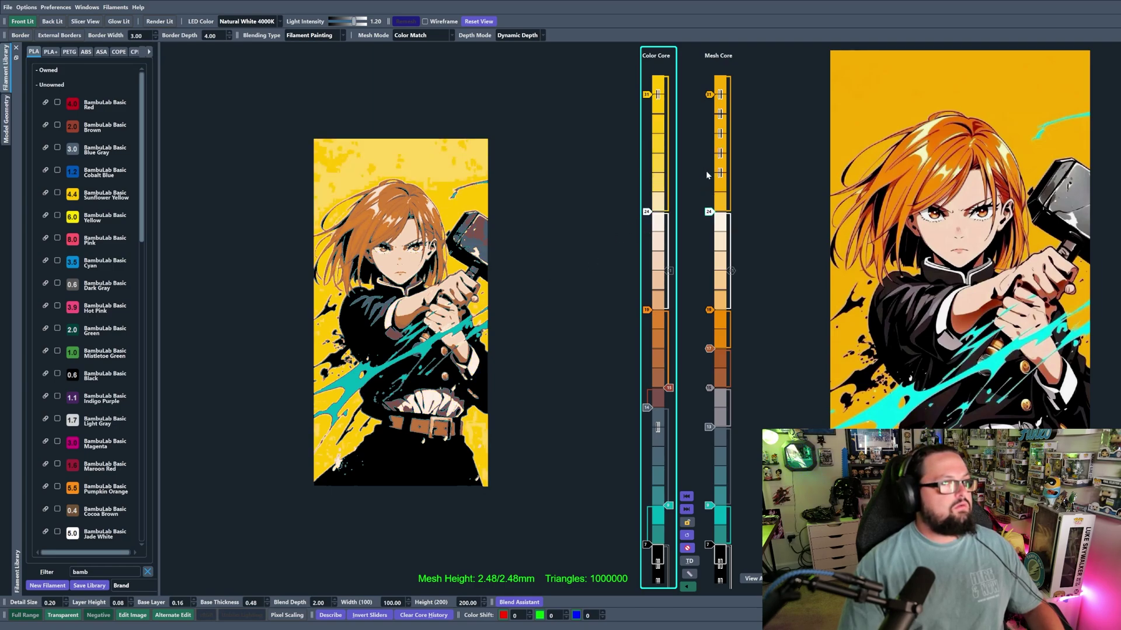
# - Try raising the Color Core's orange slider, return it to layer 19, and move the brown slider to layer 16
pyautogui.click(645, 315)
pyautogui.press('Up')
pyautogui.press('Up')
pyautogui.press('Down')
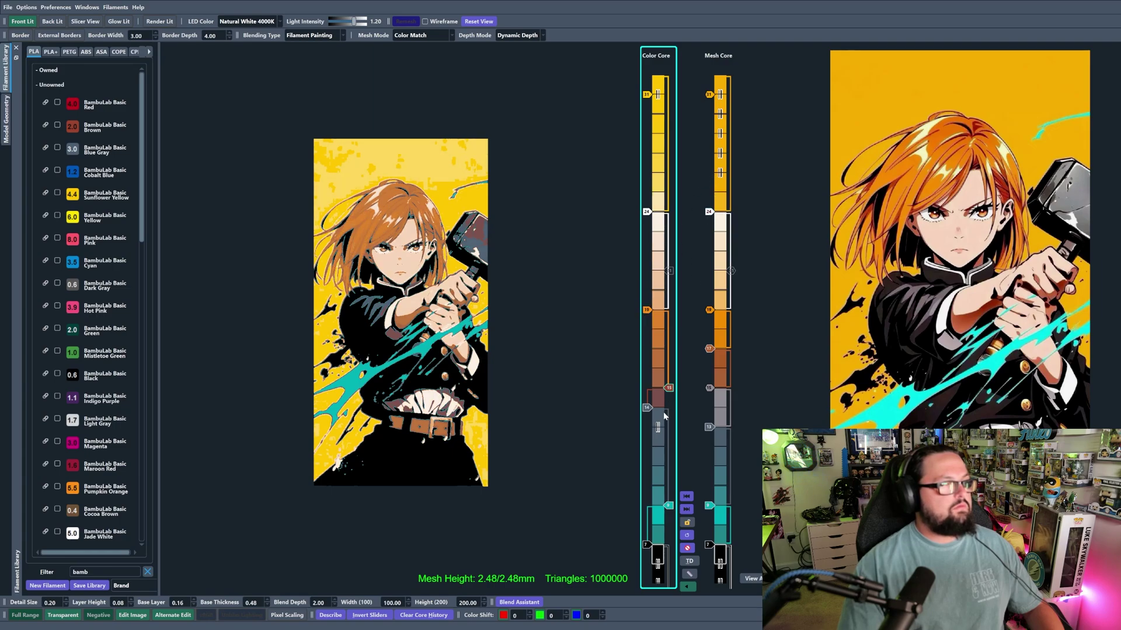
pyautogui.click(646, 408)
pyautogui.click(646, 408)
pyautogui.click(646, 408)
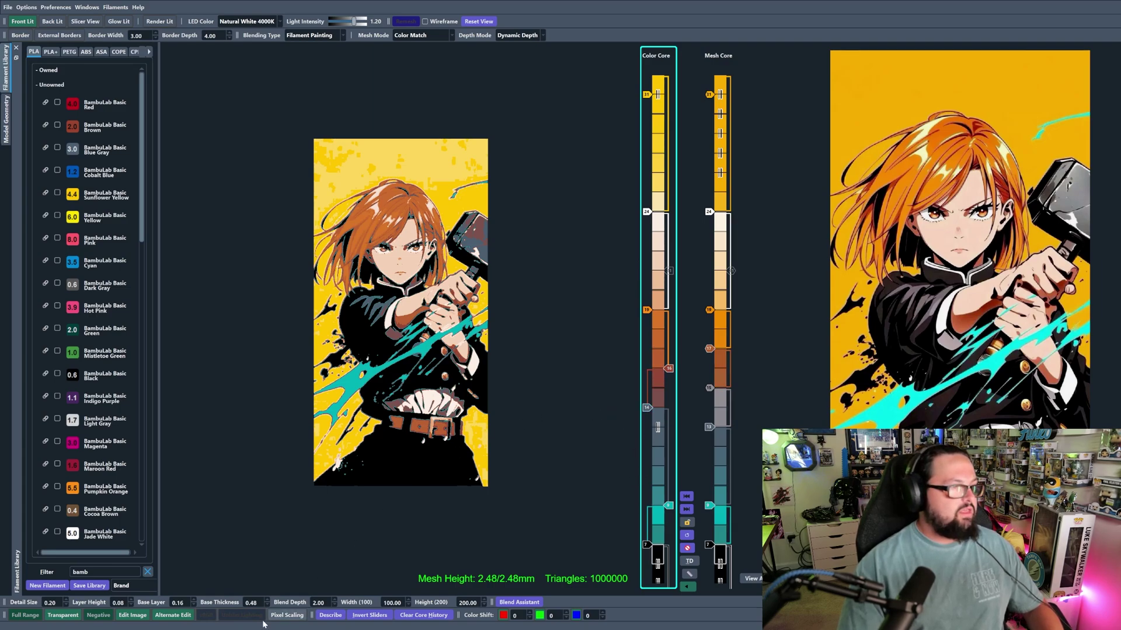
# - Set the blend depth to 2.48 and raise the Mesh Core's white slider to layer 27
pyautogui.write('2')
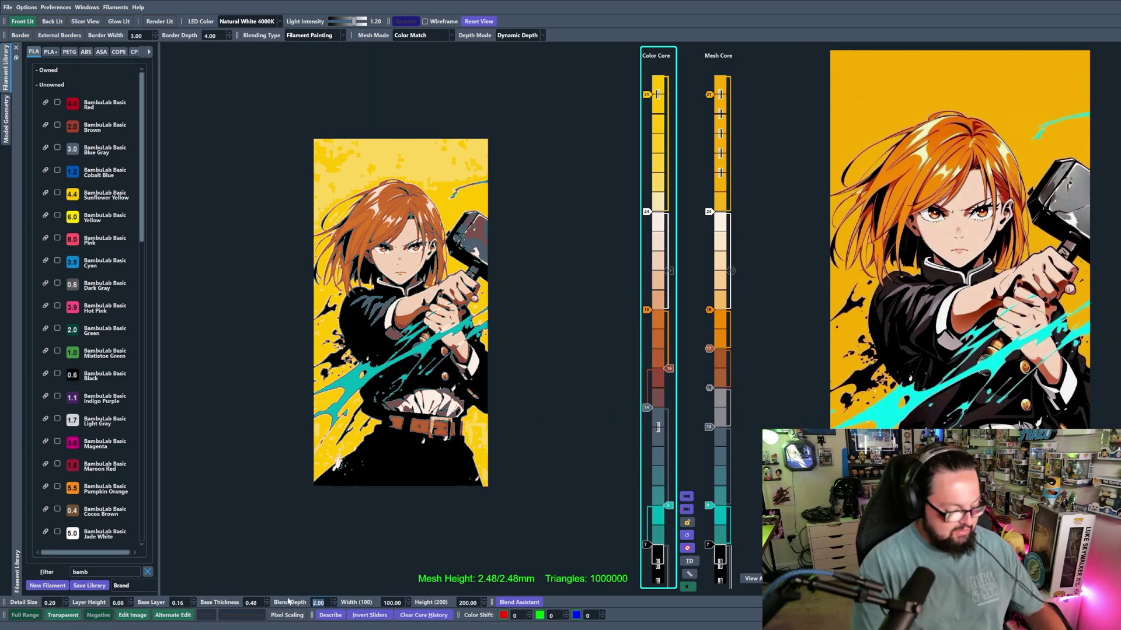
pyautogui.write('.48')
pyautogui.press('Return')
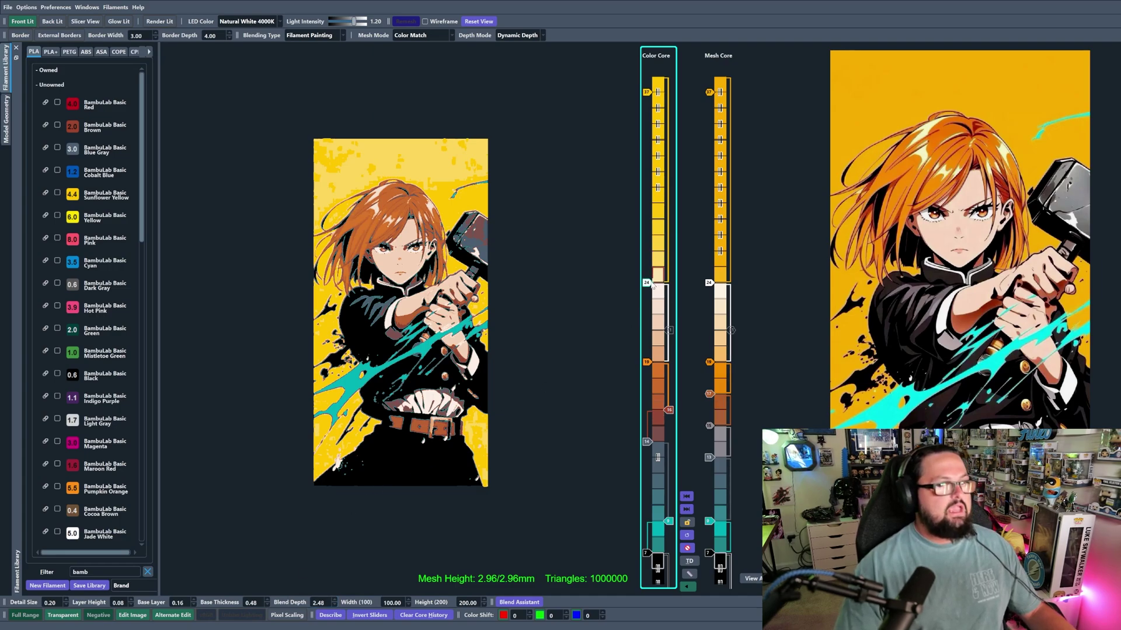
pyautogui.moveTo(709, 283); pyautogui.dragTo(710, 236)
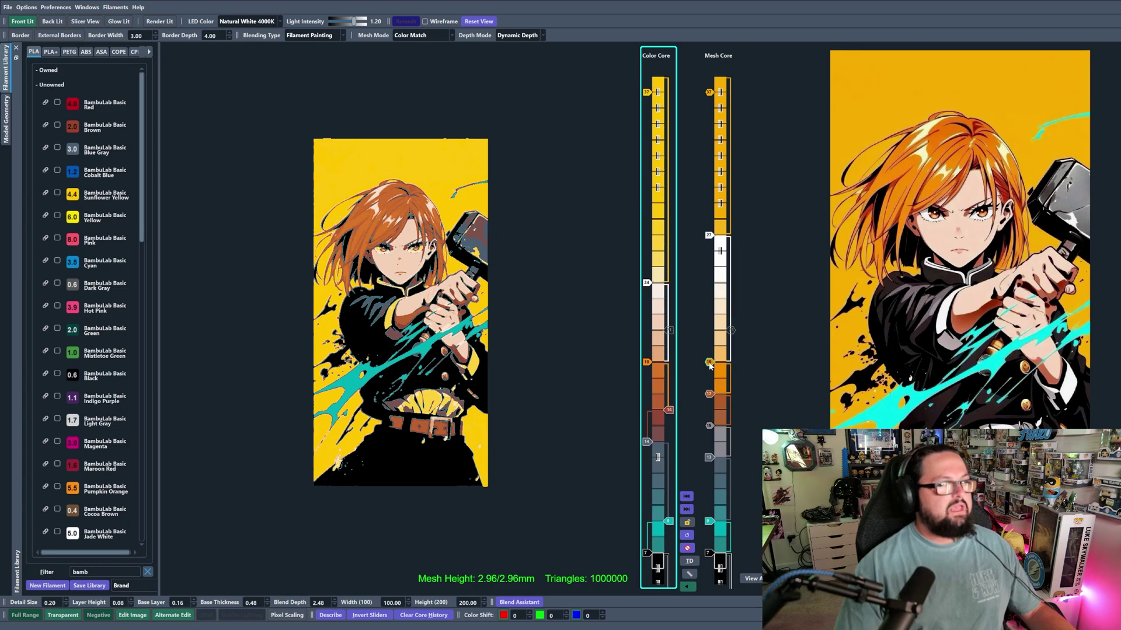
# - Move the Mesh Core's orange slider to layer 20, brown slider to layer 18 and upper gray slider to layer 14
pyautogui.scroll(2, 709, 362)
pyautogui.scroll(-1, 709, 363)
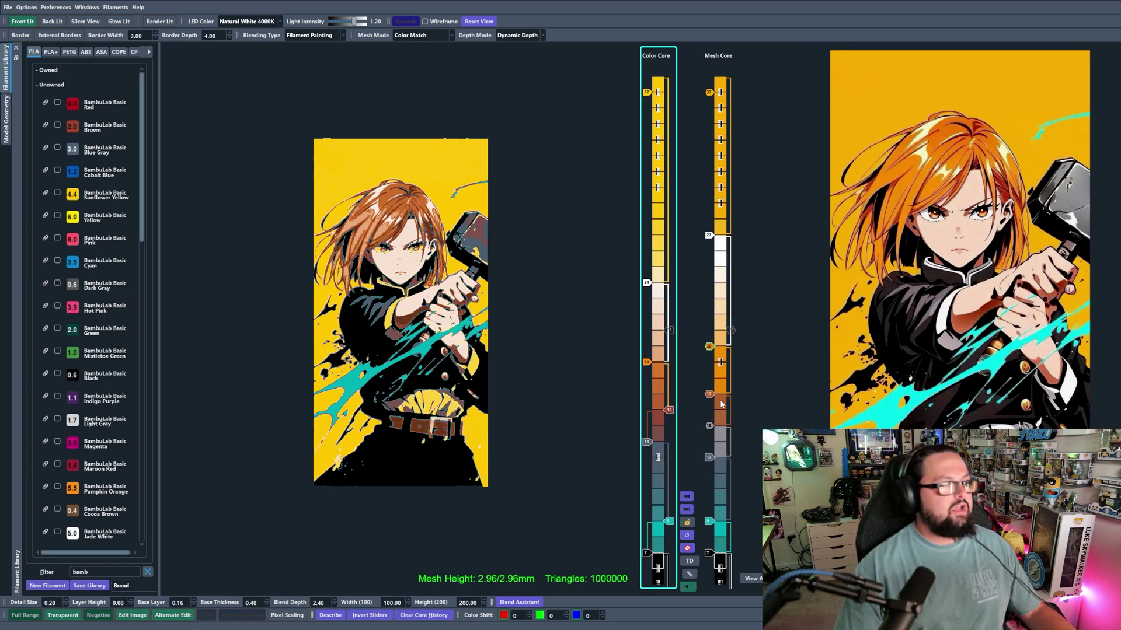
pyautogui.scroll(1, 707, 395)
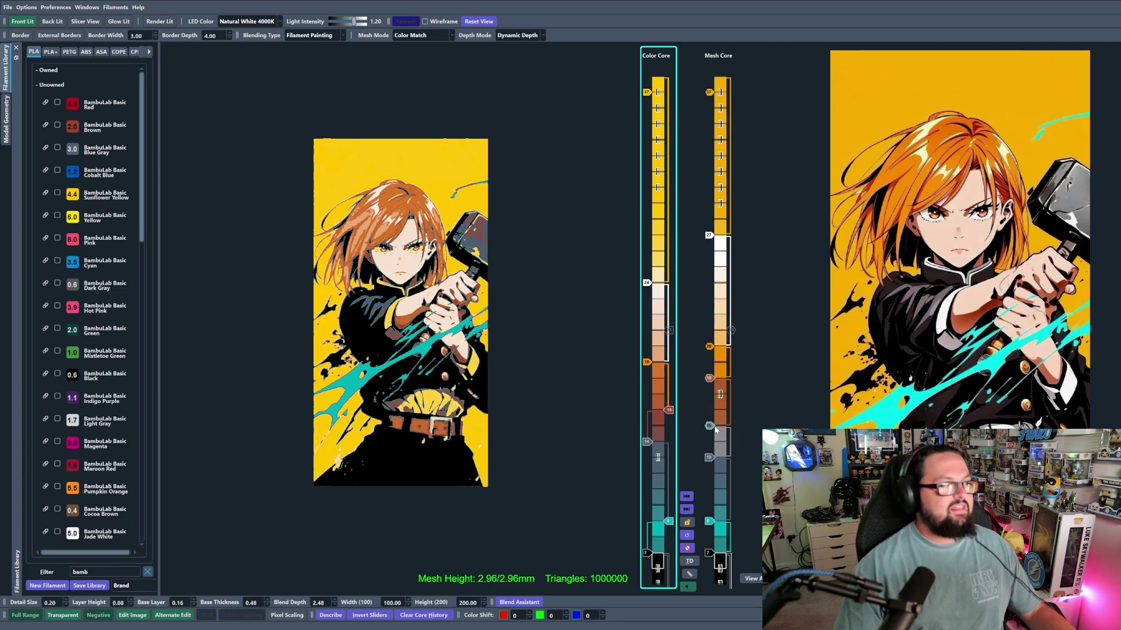
pyautogui.scroll(-1, 713, 426)
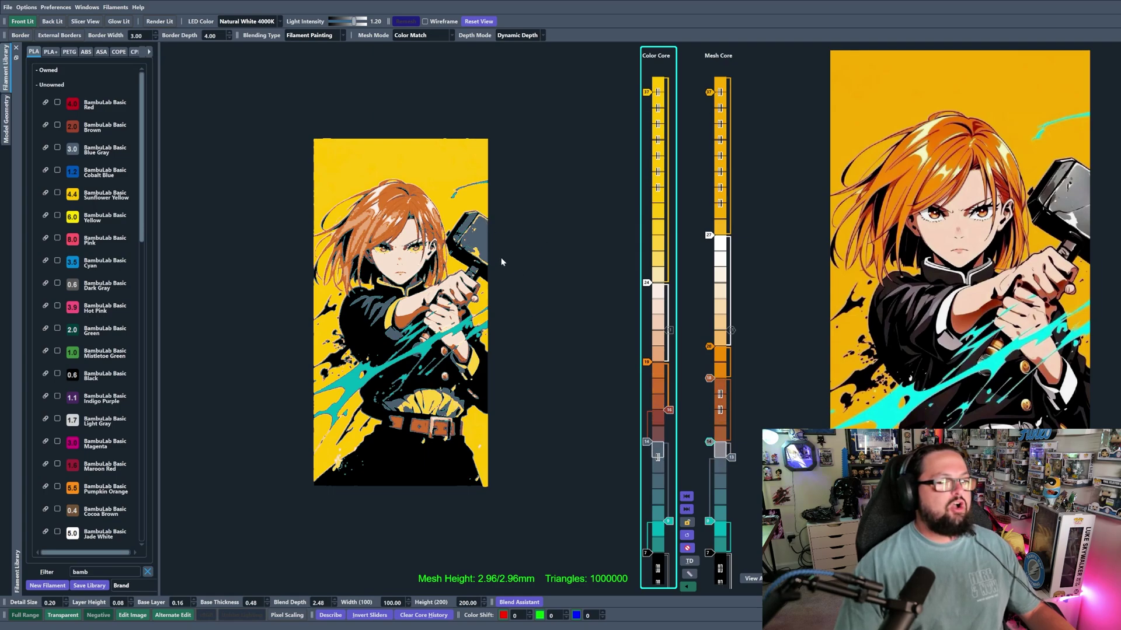
# - Try the Color Core's white slider at layer 26, settle it at layer 25, and raise the orange slider to layer 20
pyautogui.click(645, 251)
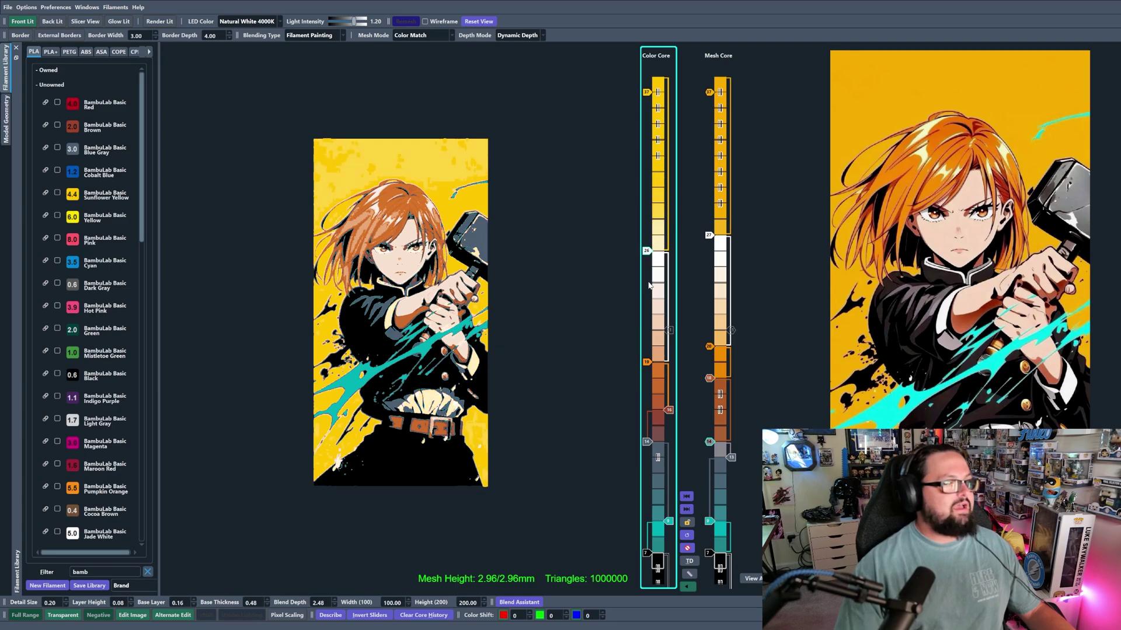
pyautogui.moveTo(649, 283); pyautogui.dragTo(646, 268)
pyautogui.scroll(2, 452, 303)
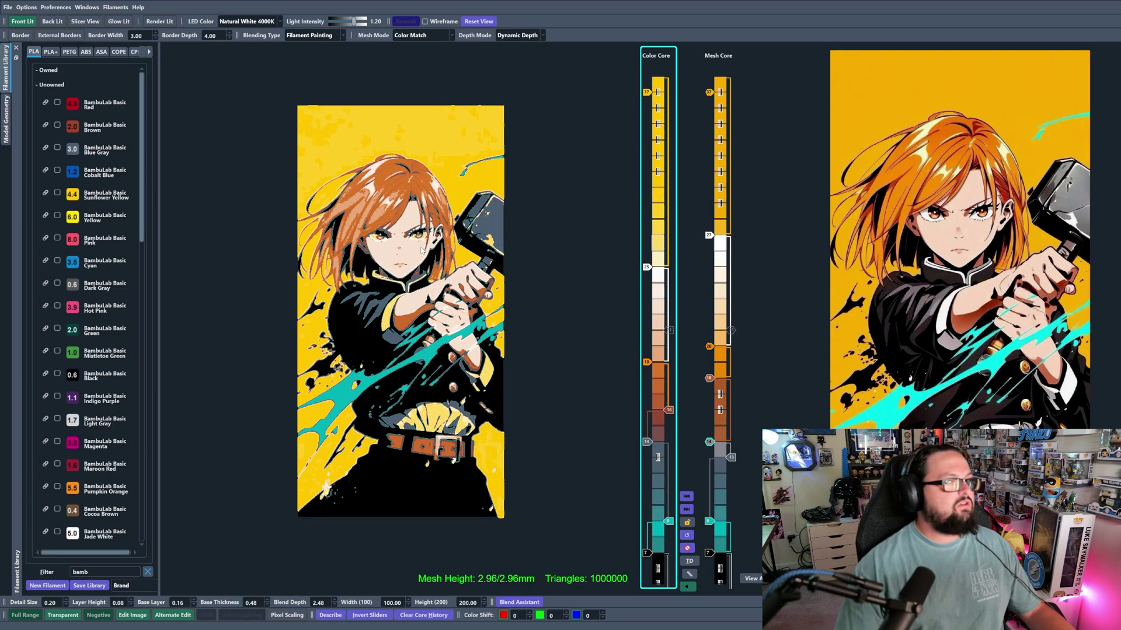
pyautogui.click(647, 362)
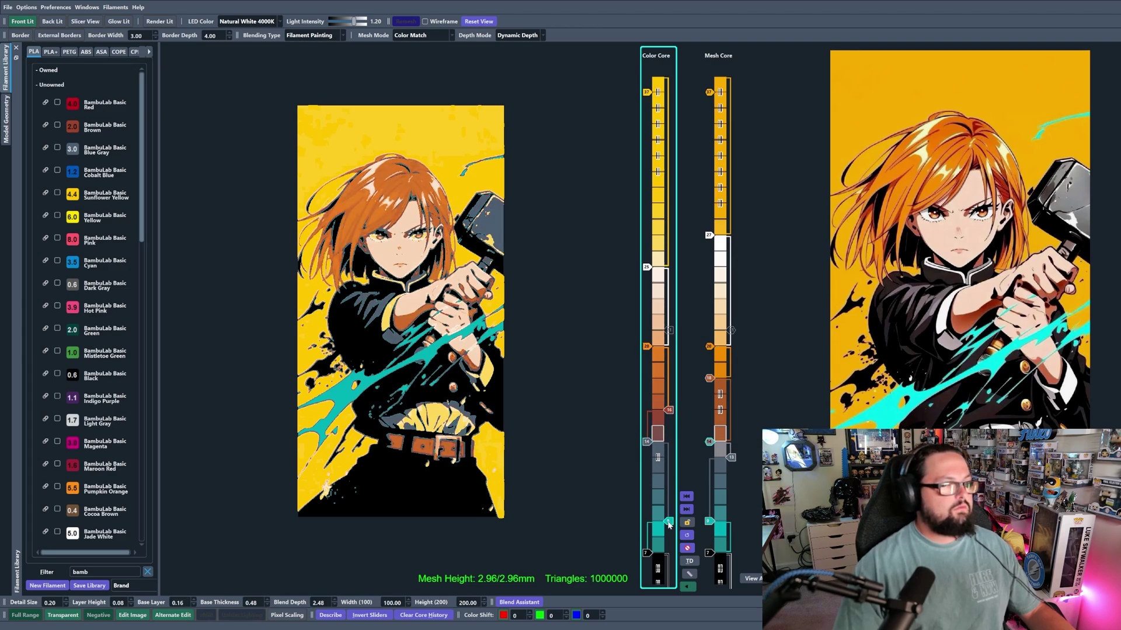
# - Raise the cyan slider to layer 10 in both the Color Core and the Mesh Core
pyautogui.scroll(2, 668, 525)
pyautogui.scroll(-2, 668, 526)
pyautogui.scroll(1, 669, 525)
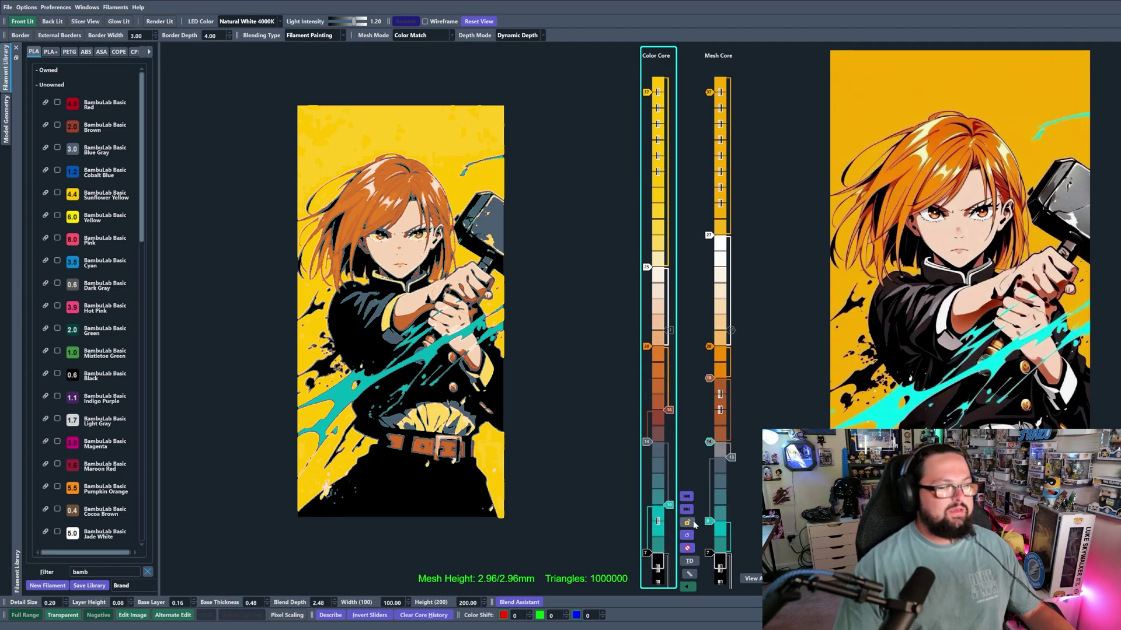
pyautogui.scroll(-1, 706, 526)
pyautogui.scroll(2, 706, 526)
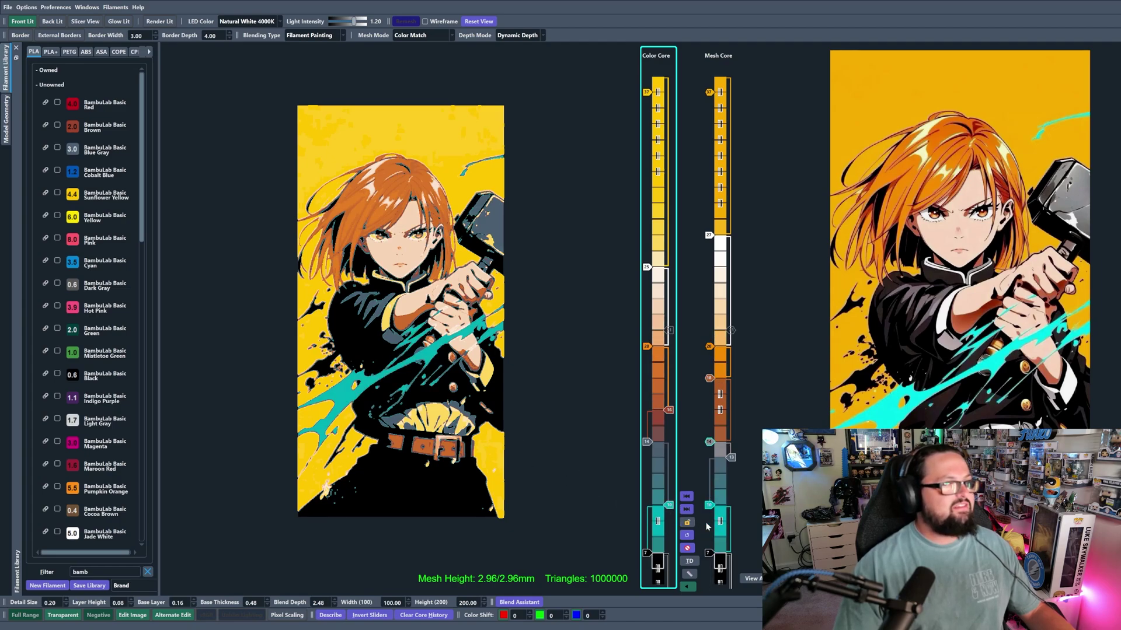
# - Lower the Mesh Core's brown slider to layer 17, and try its orange slider at layer 19 before returning it to layer 20
pyautogui.scroll(-1, 732, 460)
pyautogui.scroll(1, 731, 459)
pyautogui.scroll(1, 711, 445)
pyautogui.scroll(-1, 710, 445)
pyautogui.scroll(-1, 729, 466)
pyautogui.scroll(-1, 729, 465)
pyautogui.scroll(1, 730, 465)
pyautogui.scroll(1, 729, 462)
pyautogui.scroll(-1, 713, 382)
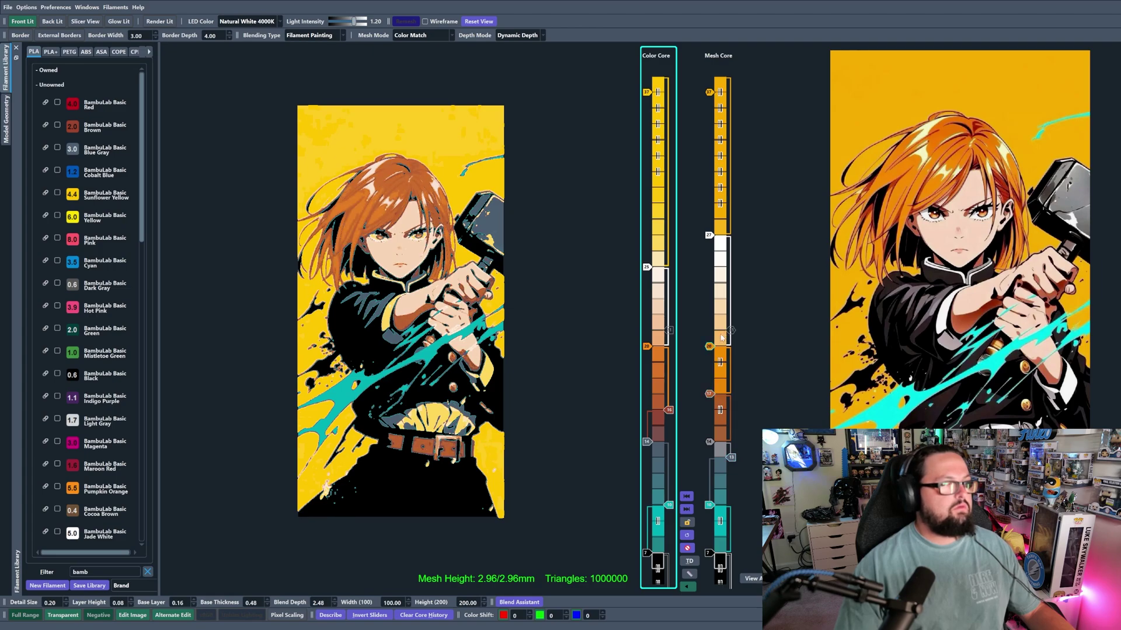
pyautogui.click(710, 349)
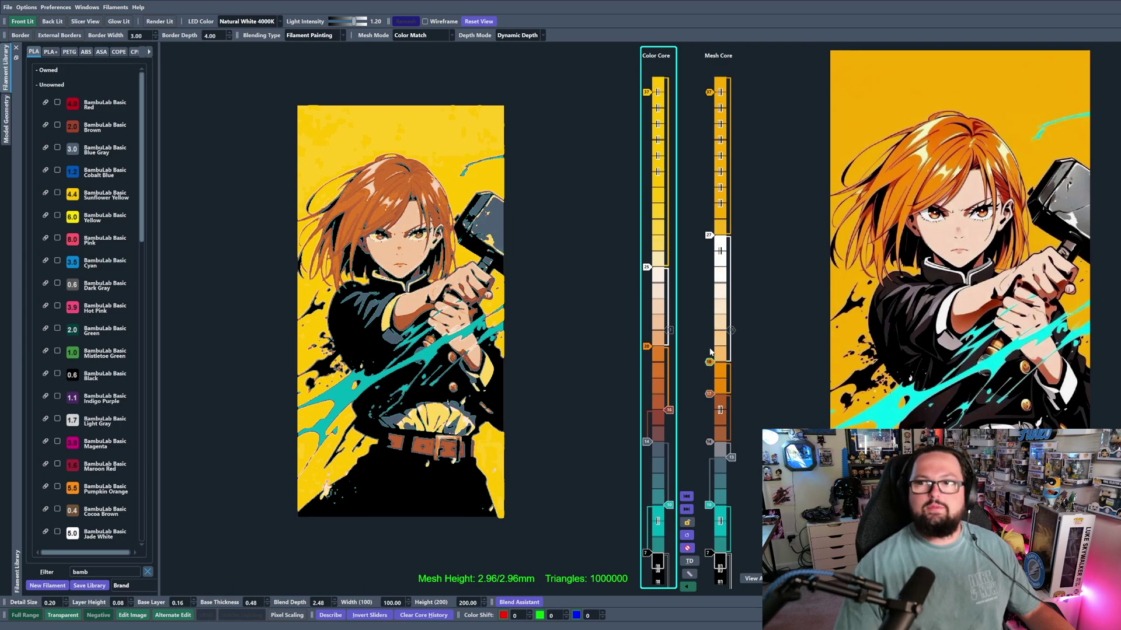
pyautogui.click(710, 350)
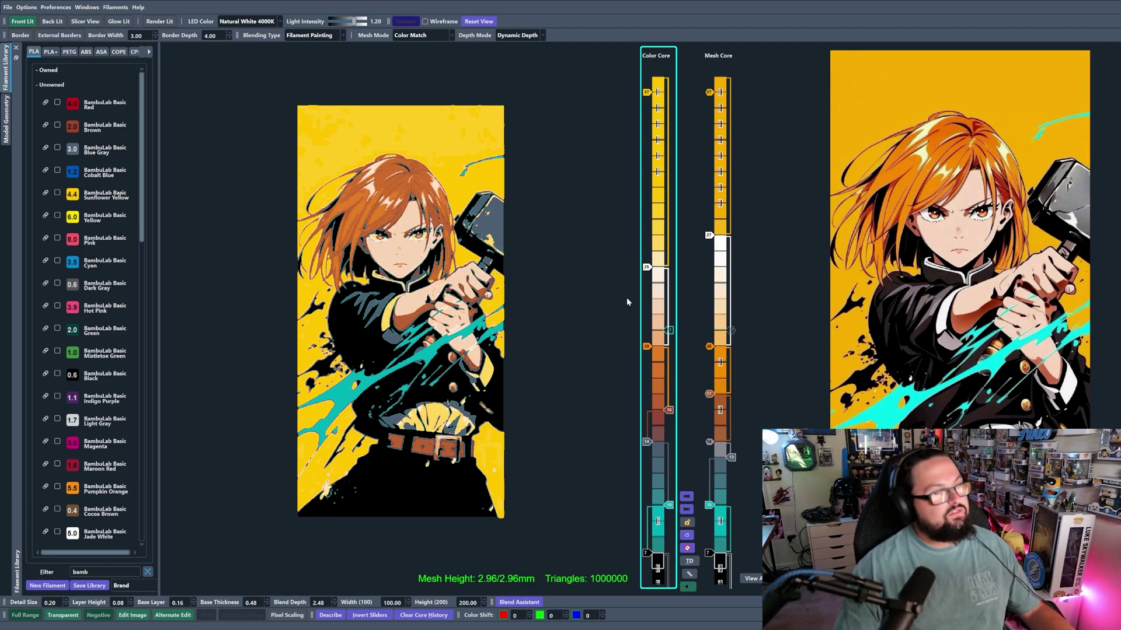
# - Examine the hair and face shading in the preview while testing the brown and orange sliders of both cores
pyautogui.scroll(5, 432, 216)
pyautogui.moveTo(409, 176); pyautogui.dragTo(398, 152)
pyautogui.scroll(5, 399, 155)
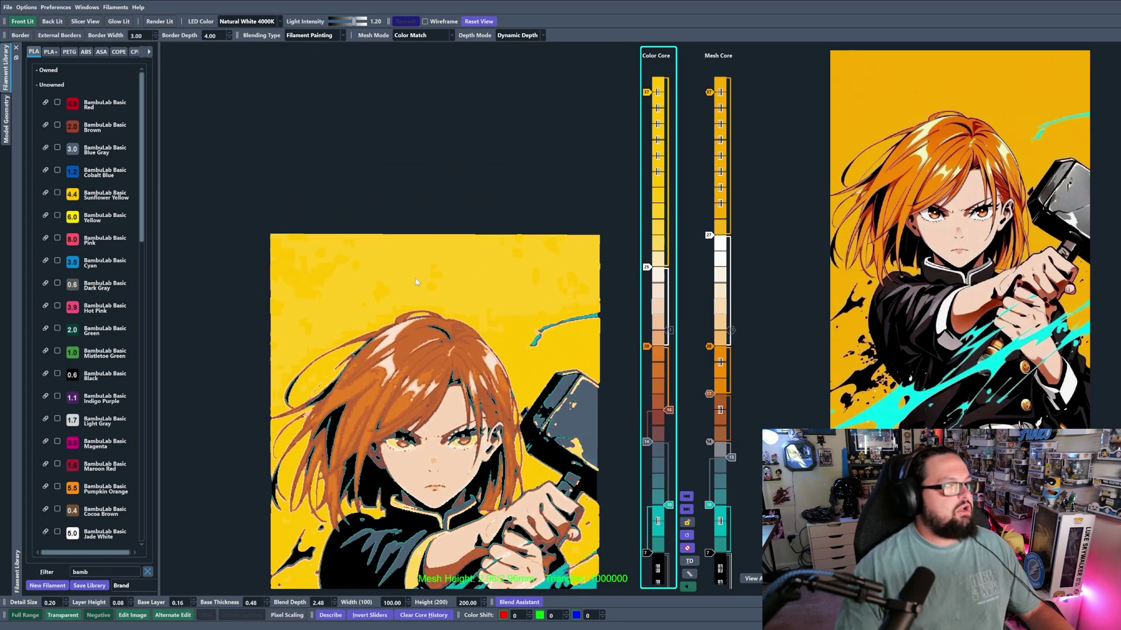
pyautogui.click(710, 394)
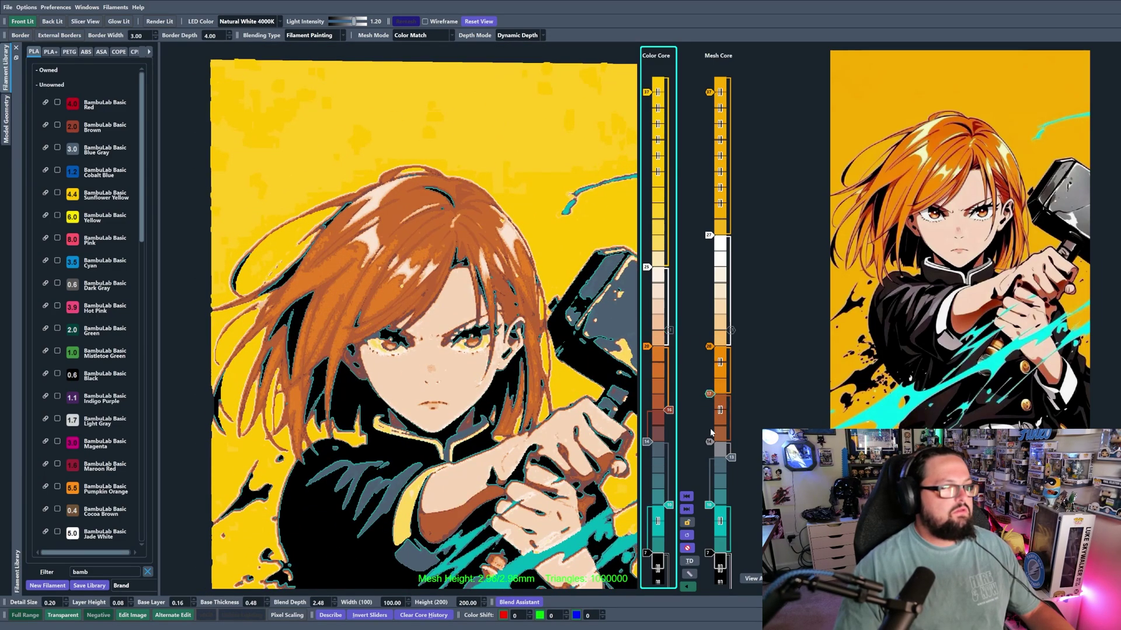
pyautogui.moveTo(669, 410)
pyautogui.mouseDown()
pyautogui.moveTo(669, 395)
pyautogui.moveTo(670, 409)
pyautogui.mouseUp()
pyautogui.moveTo(646, 345); pyautogui.dragTo(647, 346)
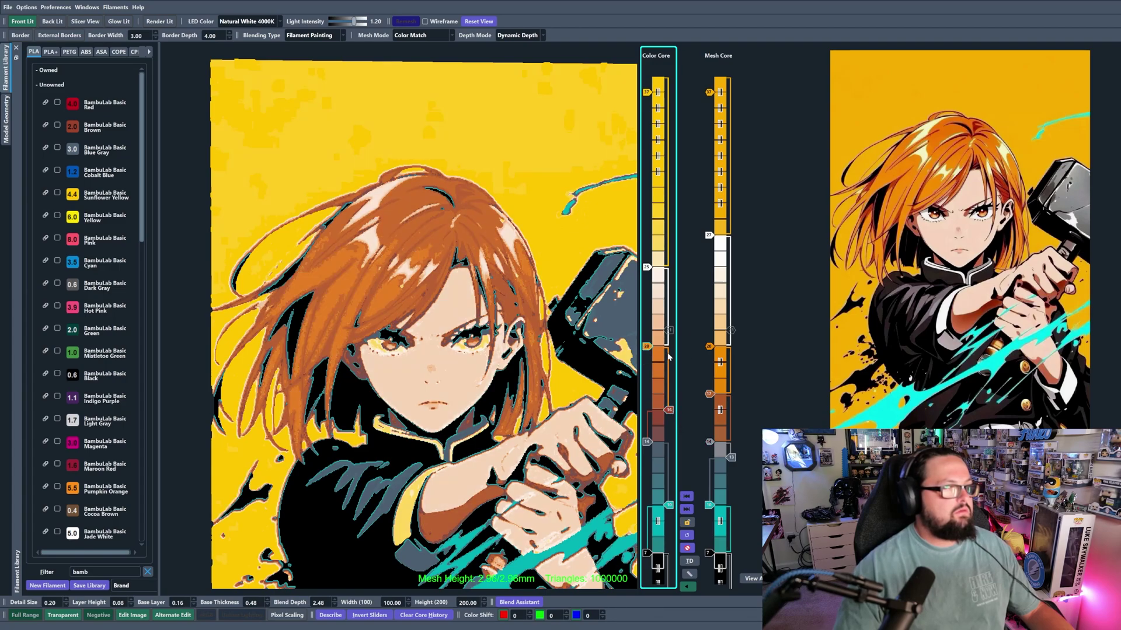
pyautogui.click(709, 347)
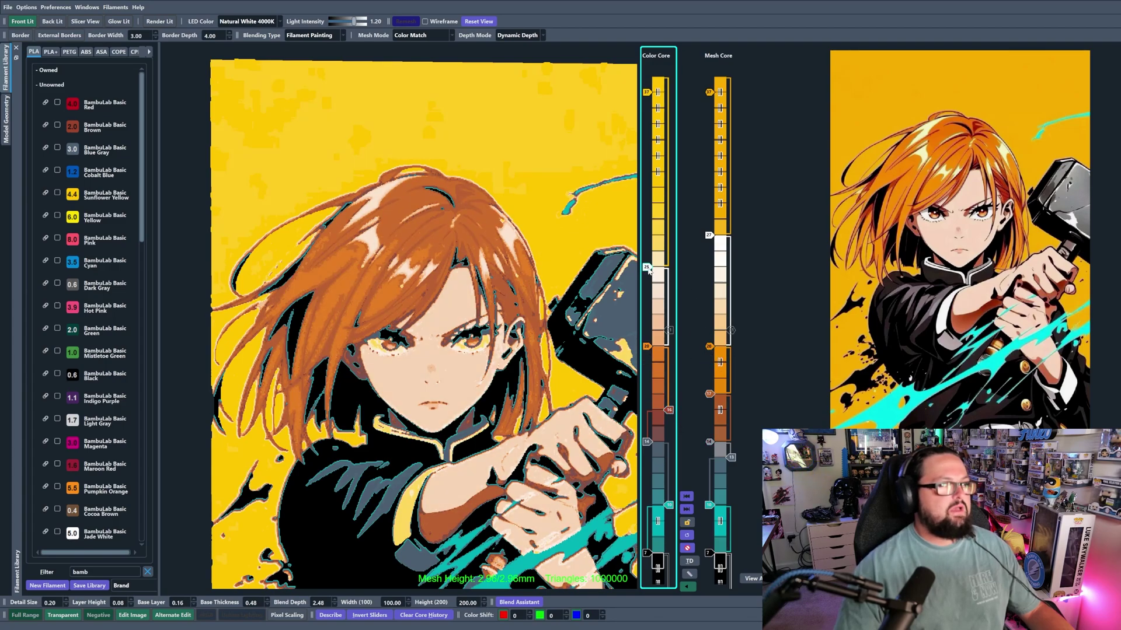
# - Raise the Color Core's white slider to layer 26, and try the Mesh Core's white slider at layer 26 before returning it to layer 27
pyautogui.press('Up')
pyautogui.press('Down')
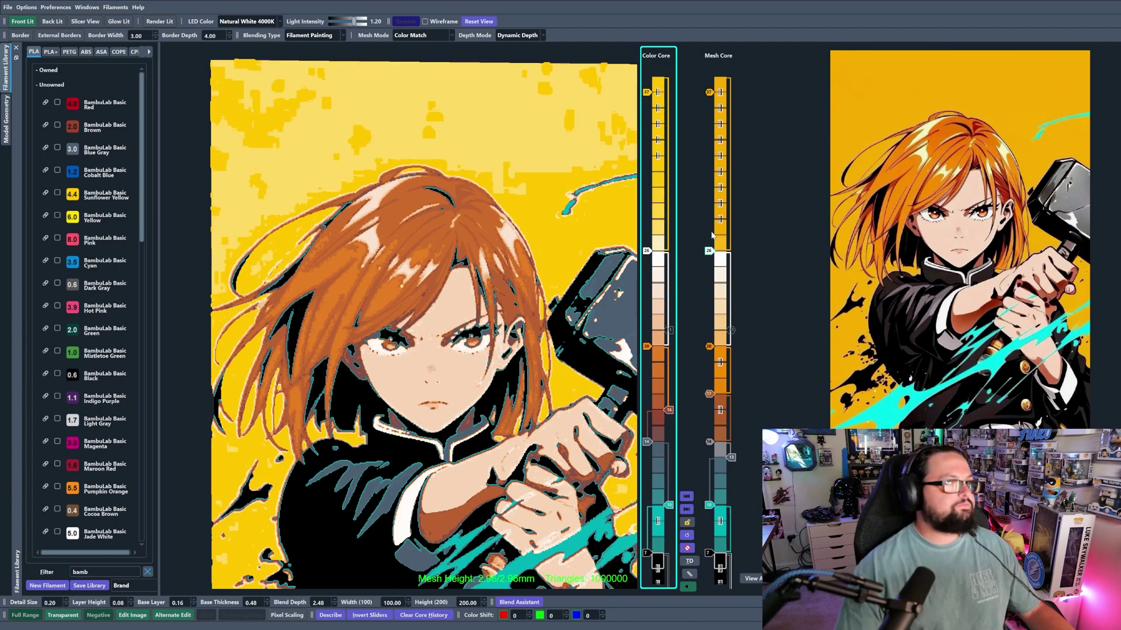
pyautogui.press('Up')
pyautogui.press('Up')
pyautogui.press('Down')
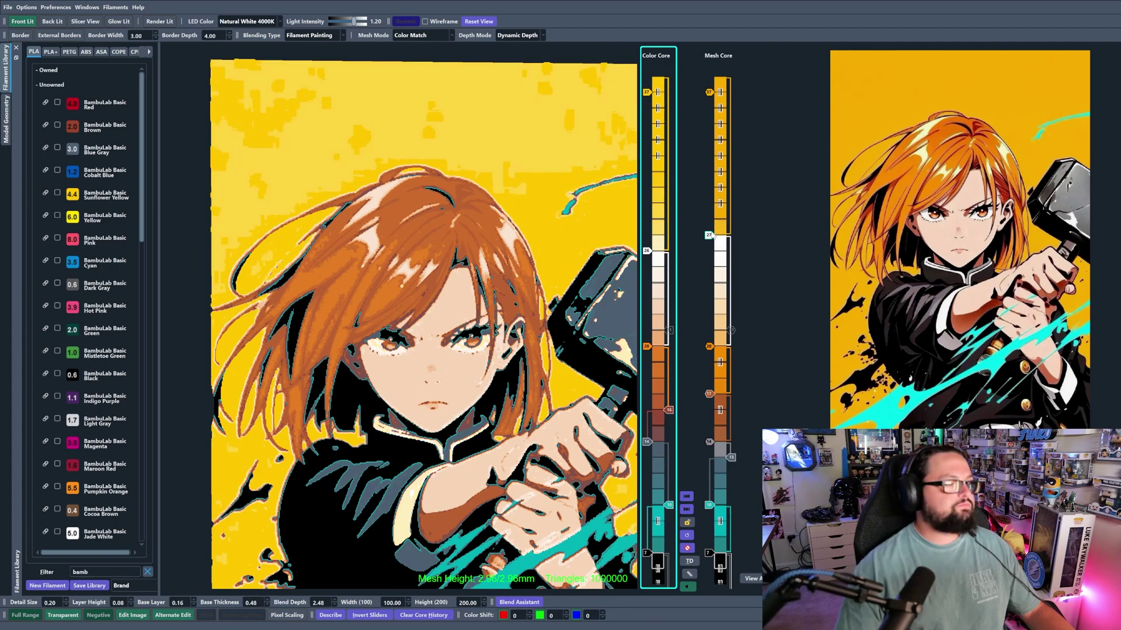
# - Lower the Color Core's white slider to layer 24 and check the background, eyes, collar and sleeve in the preview
pyautogui.scroll(-5, 551, 339)
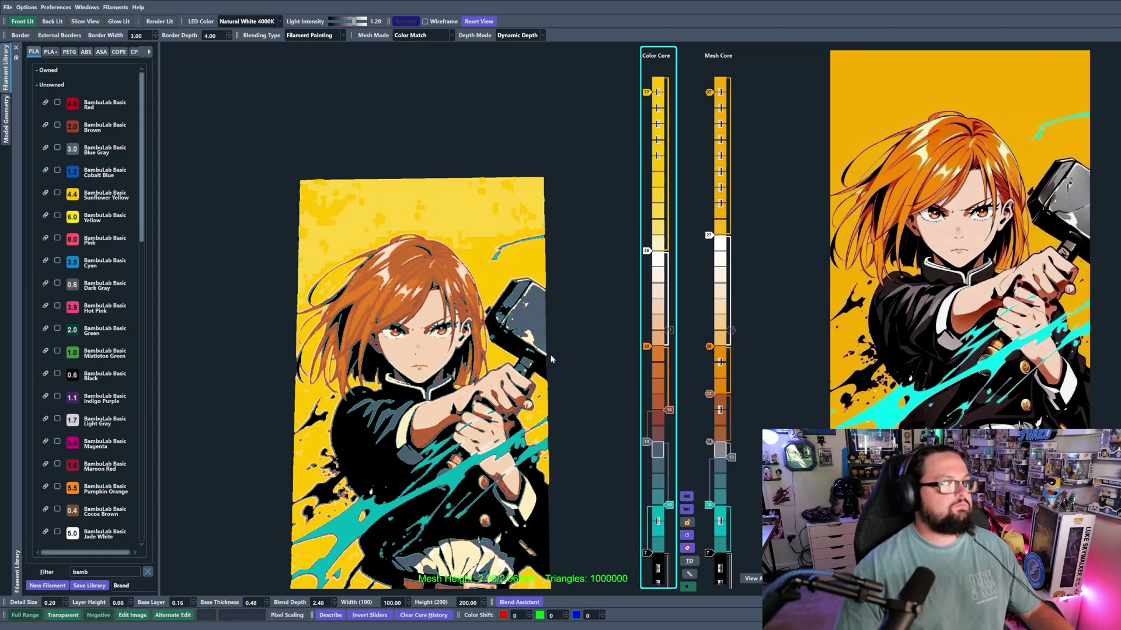
pyautogui.moveTo(549, 355); pyautogui.dragTo(579, 391)
pyautogui.moveTo(584, 378); pyautogui.dragTo(582, 323, button='middle')
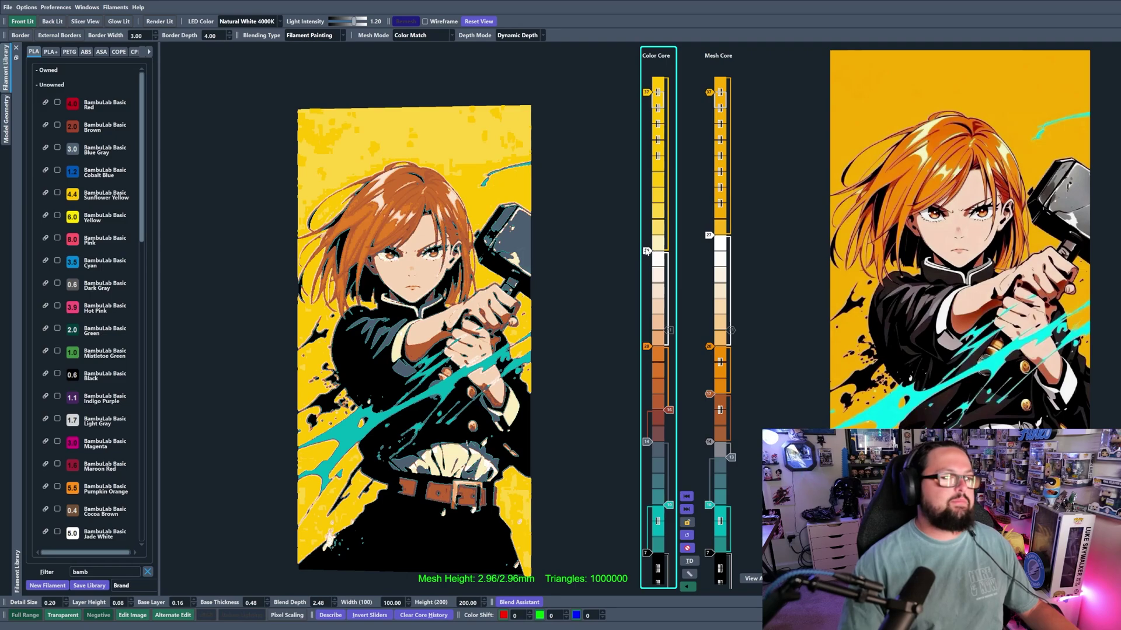
pyautogui.scroll(-1, 647, 254)
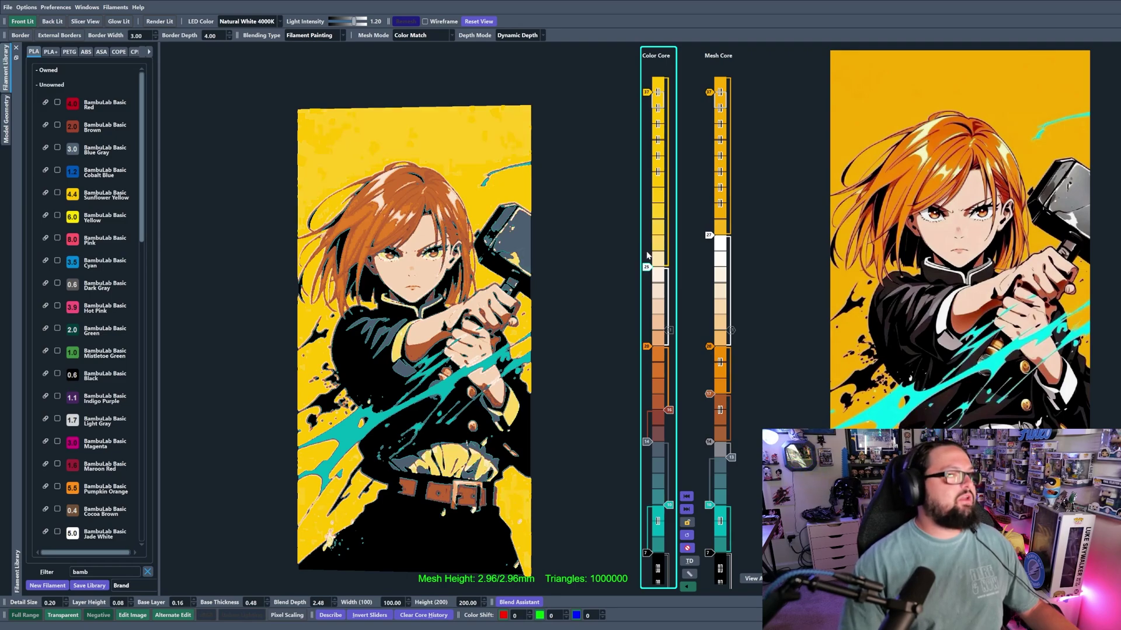
pyautogui.scroll(-1, 648, 254)
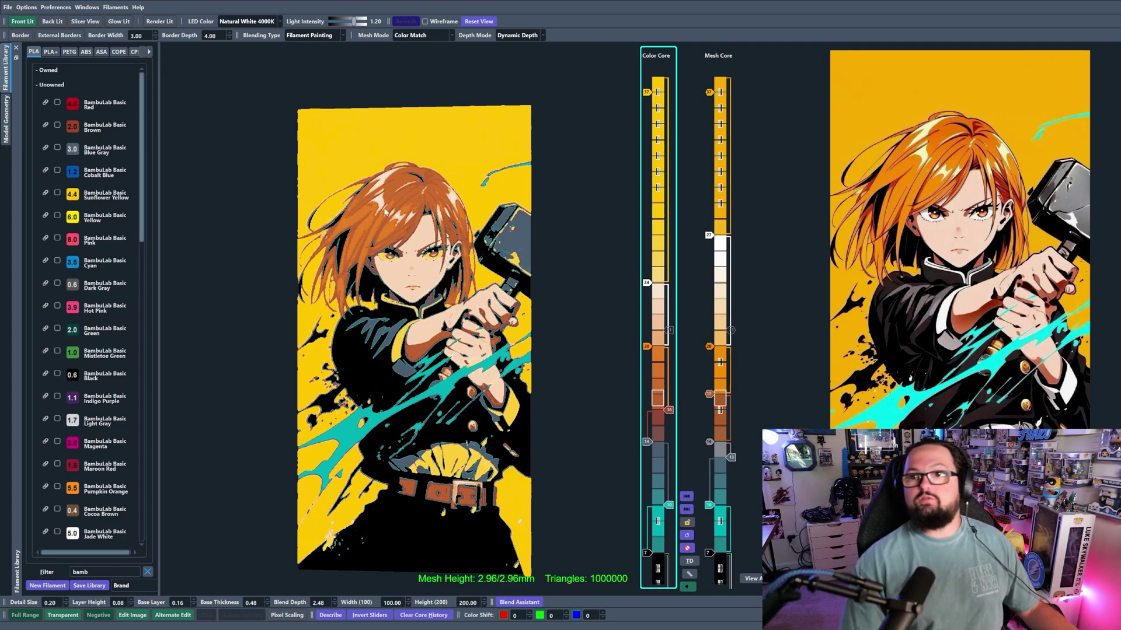
pyautogui.scroll(4, 403, 292)
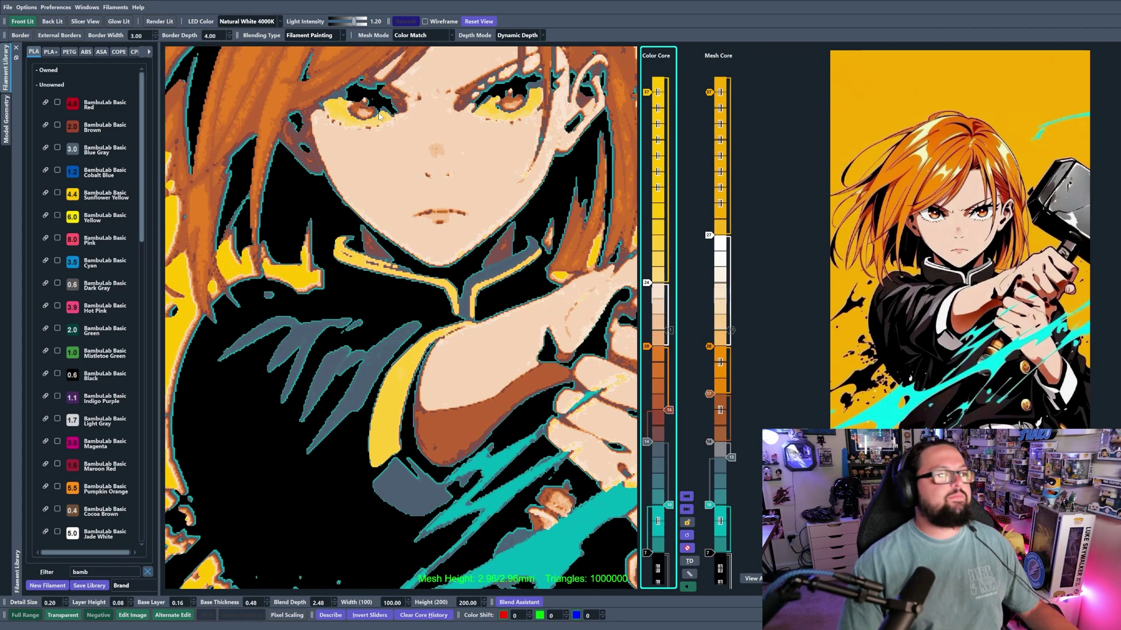
pyautogui.scroll(-5, 456, 224)
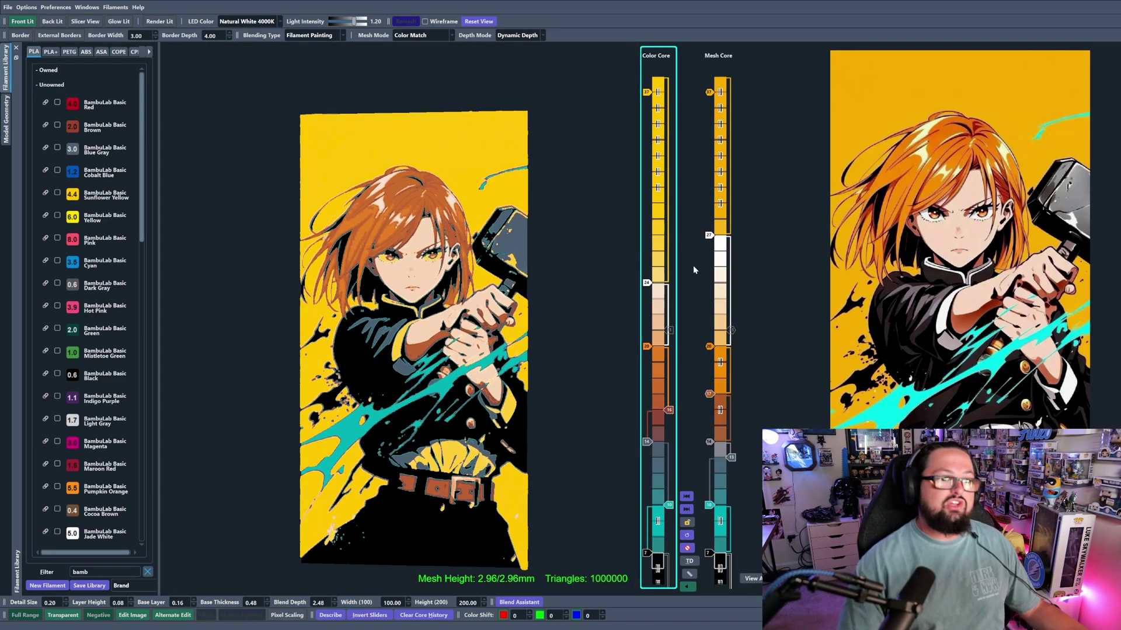
# - Raise the Color Core's white slider to layer 27 and check the background, eyes, collar and sleeve in the preview
pyautogui.moveTo(645, 283); pyautogui.dragTo(645, 255)
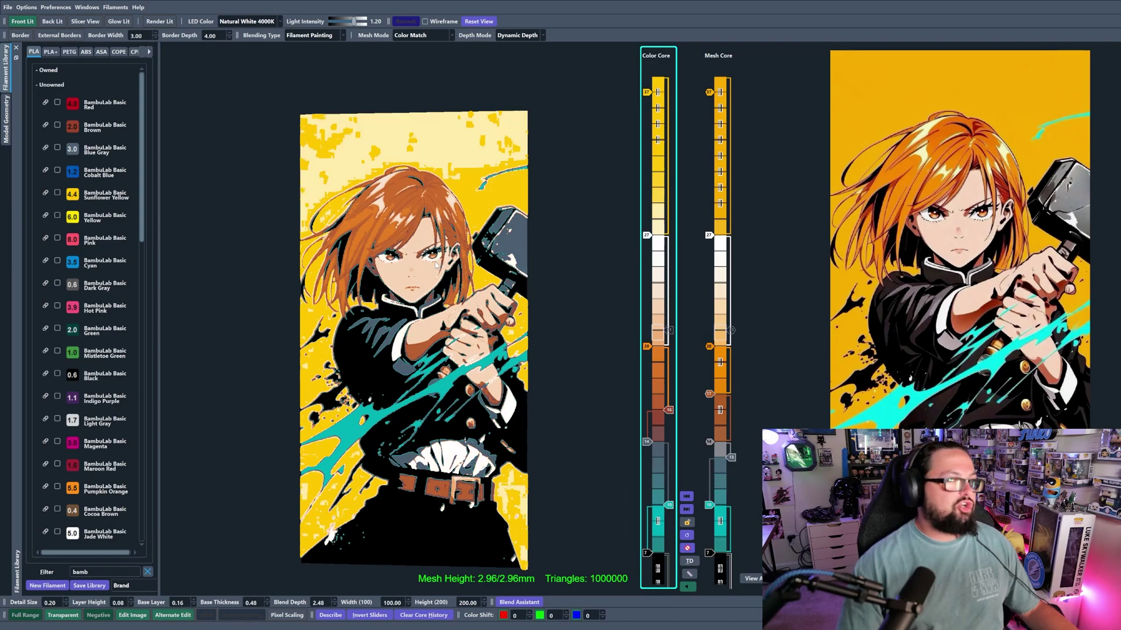
pyautogui.scroll(4, 406, 235)
pyautogui.scroll(-5, 407, 212)
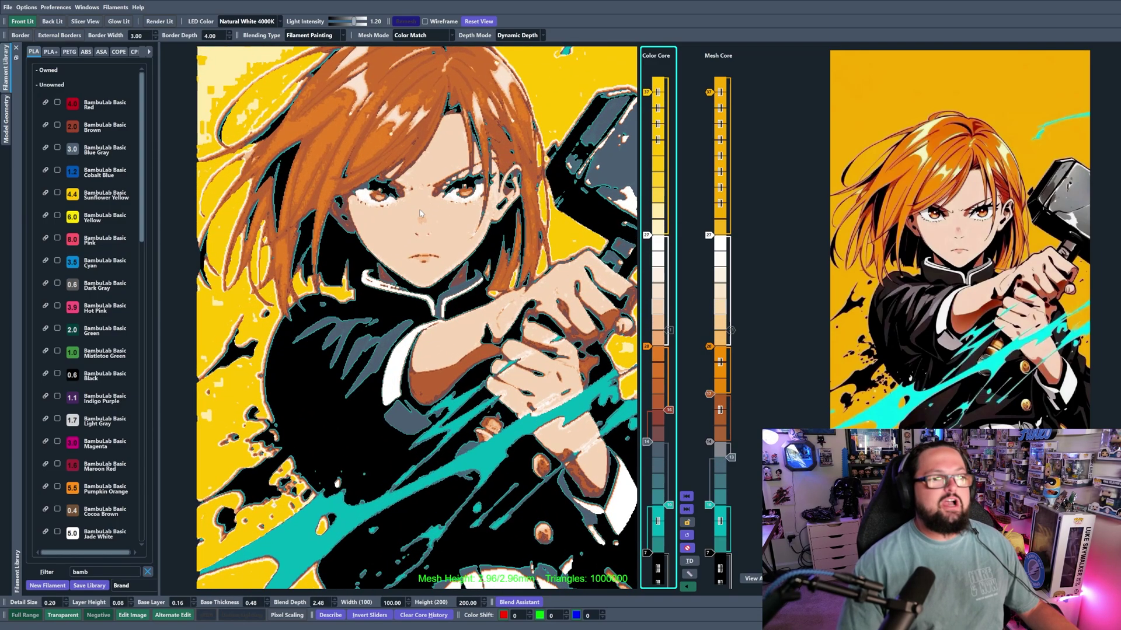
pyautogui.moveTo(554, 302); pyautogui.dragTo(534, 272)
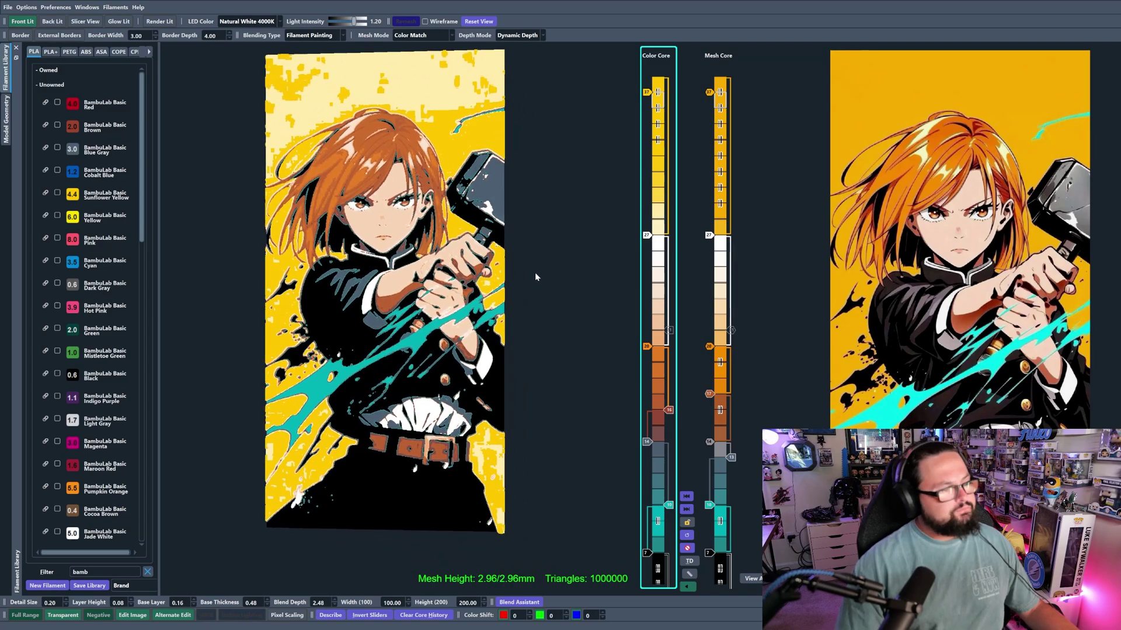
pyautogui.moveTo(541, 276); pyautogui.dragTo(542, 275, button='right')
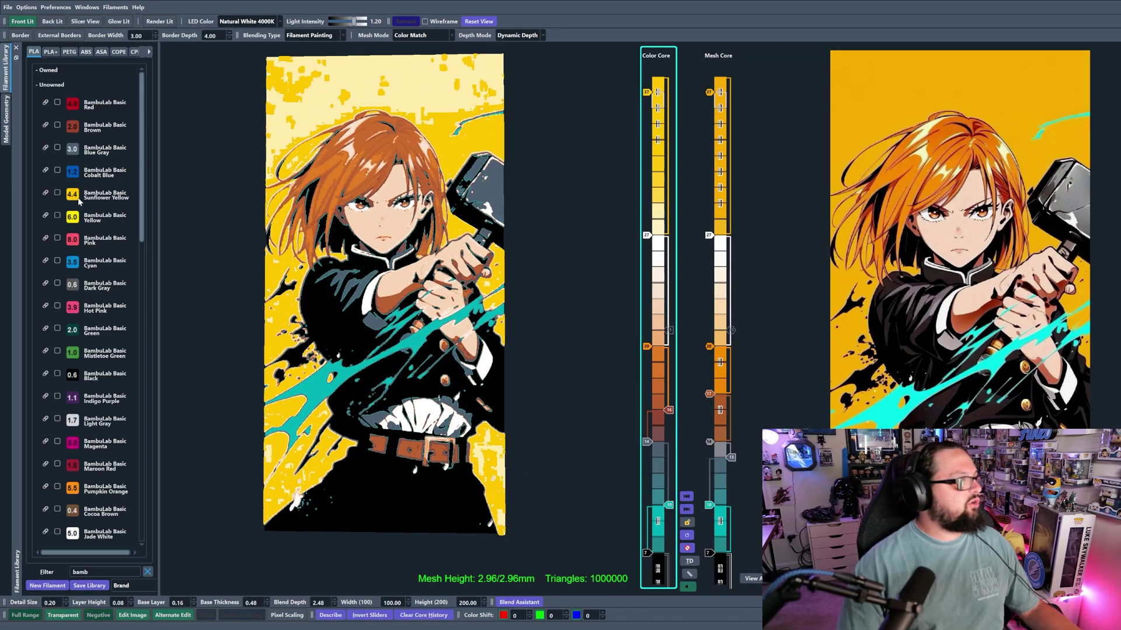
# - Look through the BambuLab filaments and replace the Color Core's top Sunflower Yellow filament with Hot Pink
pyautogui.scroll(-3, 115, 480)
pyautogui.scroll(-4, 114, 479)
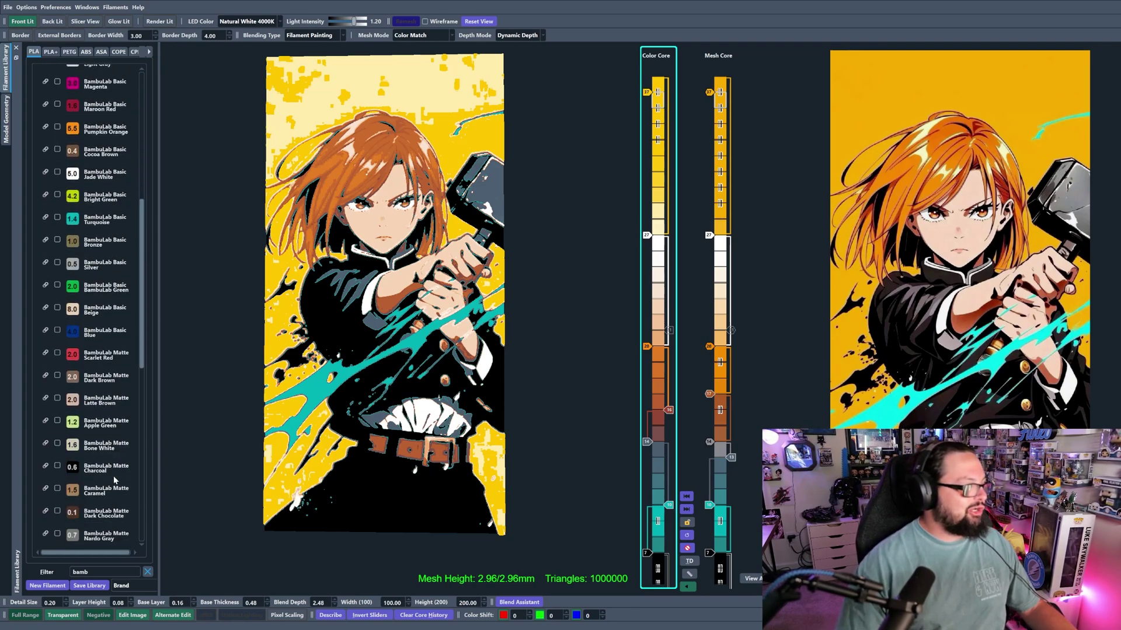
pyautogui.scroll(-3, 113, 475)
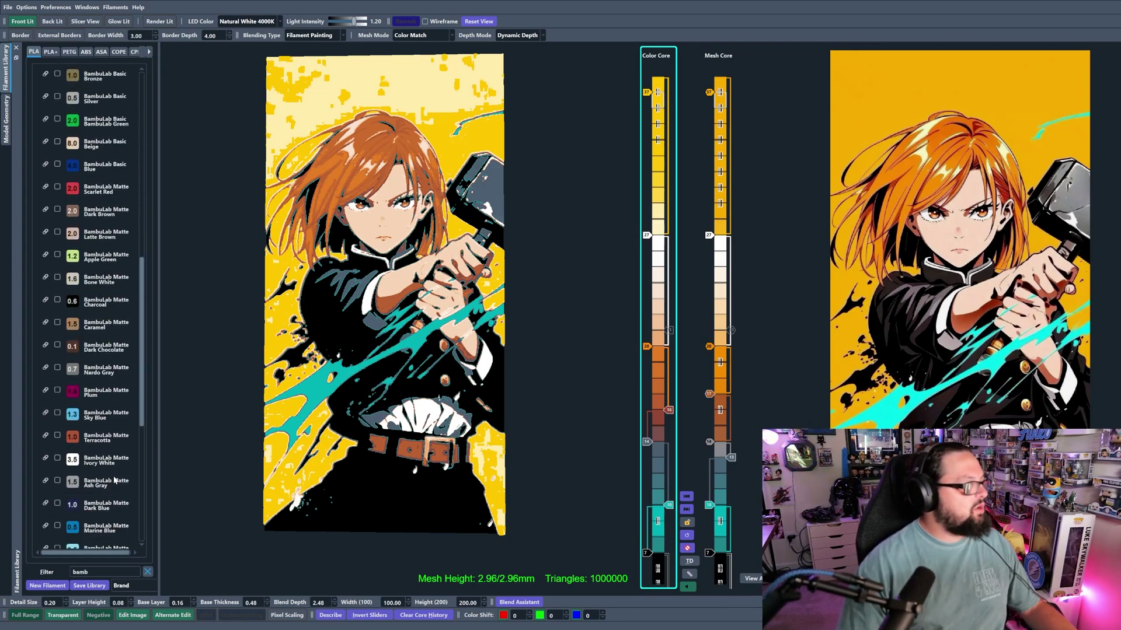
pyautogui.scroll(10, 78, 452)
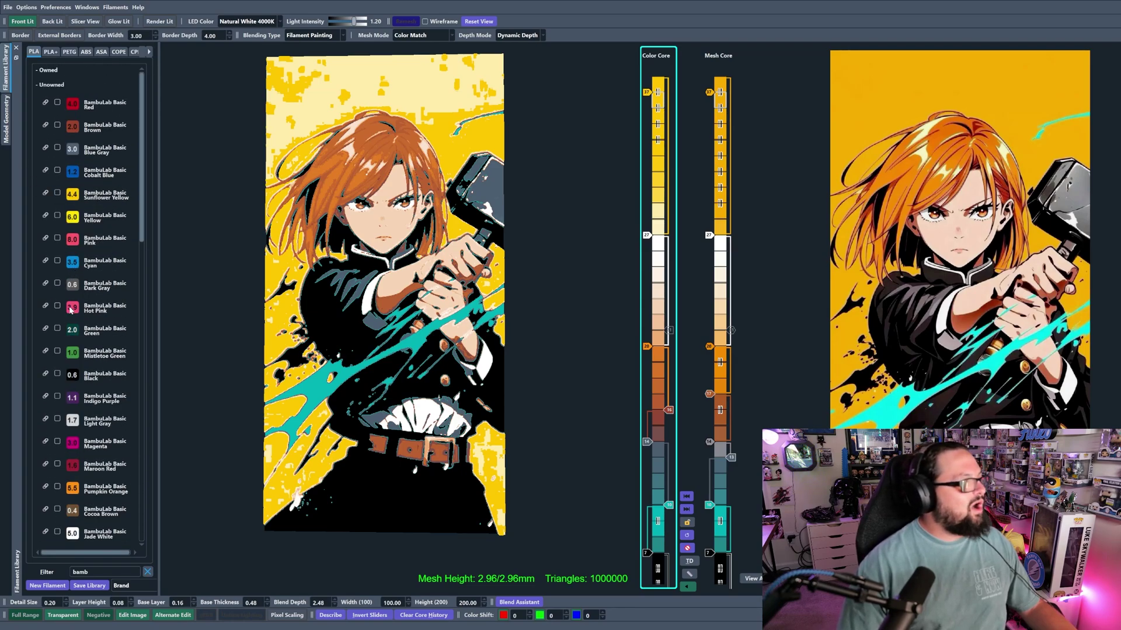
pyautogui.moveTo(649, 101); pyautogui.dragTo(654, 104)
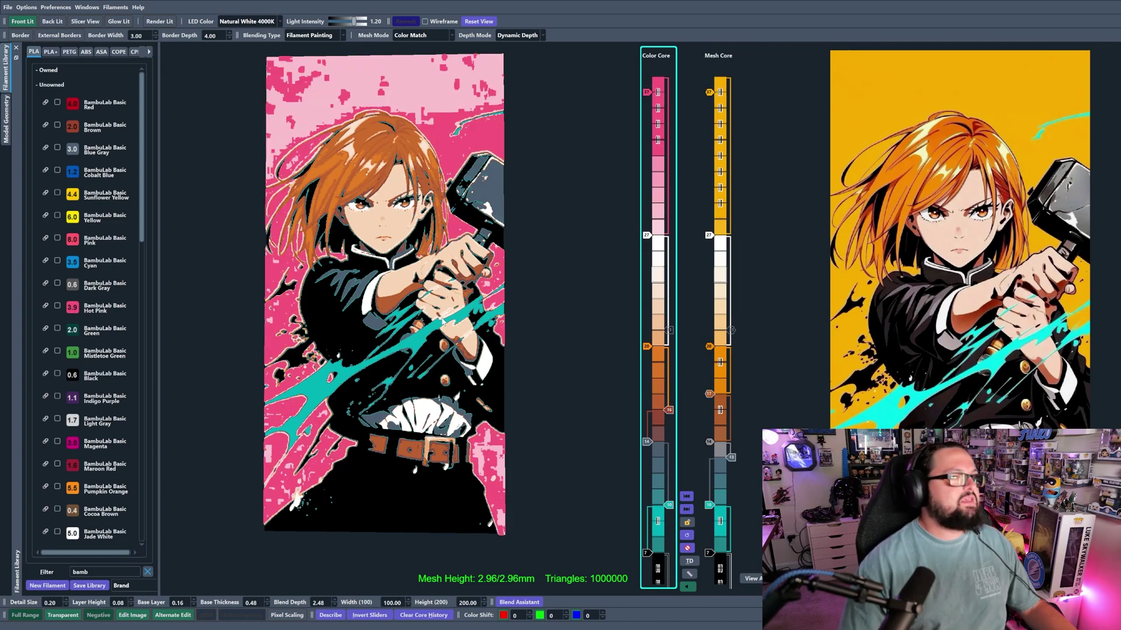
# - Try the Color Core's white slider at layer 25, and set it to layer 26
pyautogui.scroll(1, 648, 238)
pyautogui.scroll(-4, 648, 238)
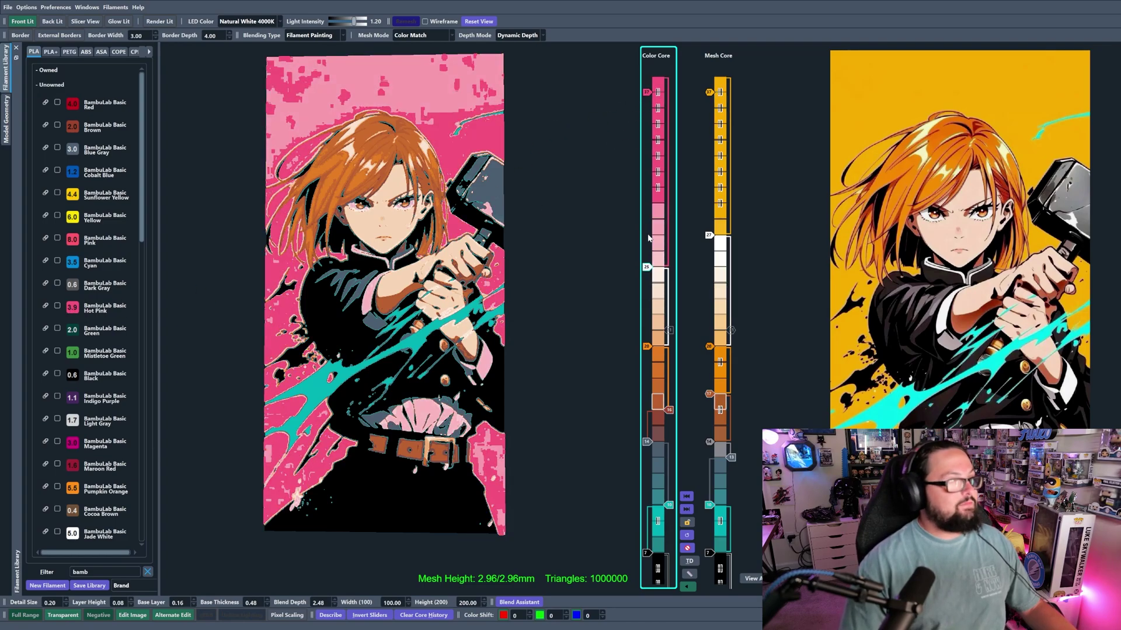
pyautogui.scroll(1, 647, 238)
pyautogui.scroll(1, 648, 239)
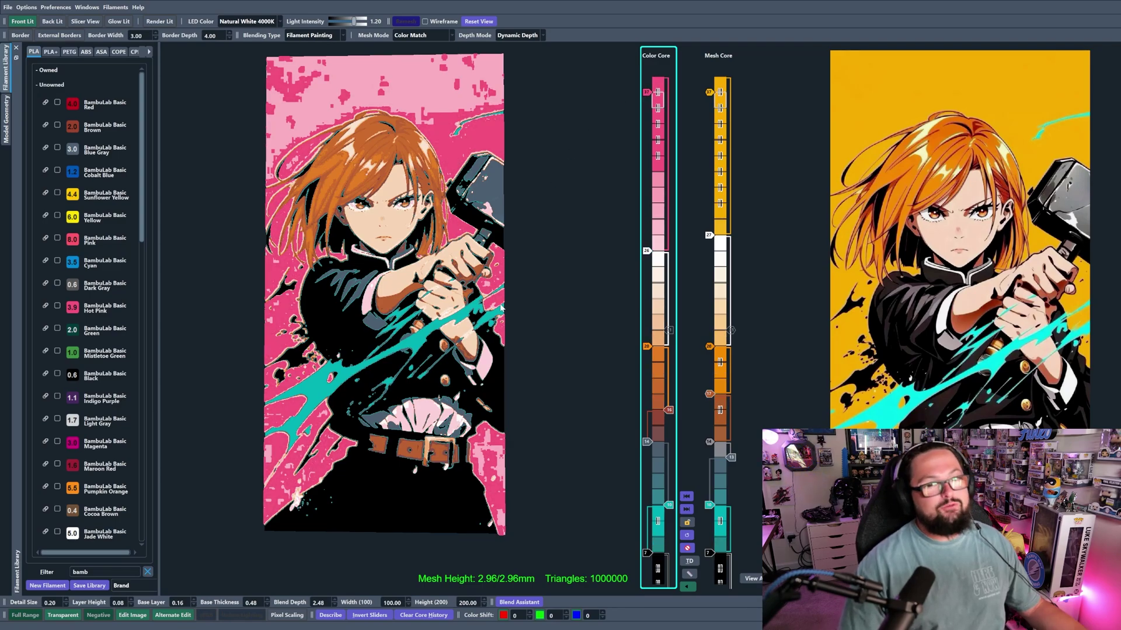
# - Try the Mesh Core's white slider at layer 30 before returning it to layer 27
pyautogui.press('Down')
pyautogui.press('Up')
pyautogui.press('Up')
pyautogui.press('Up')
pyautogui.press('Up')
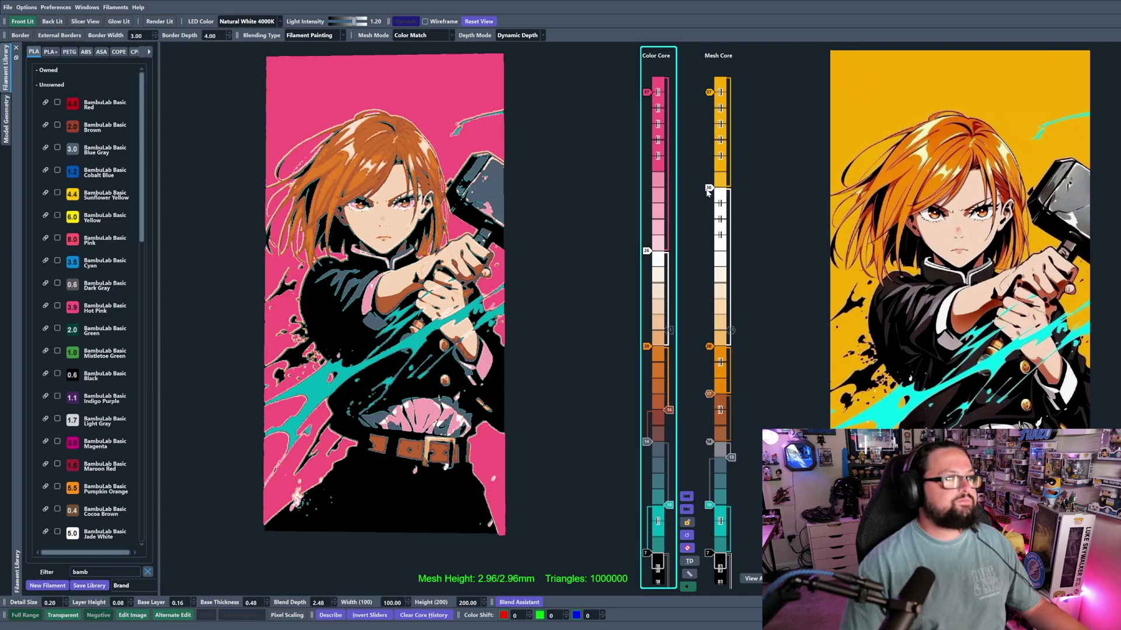
pyautogui.scroll(-3, 708, 191)
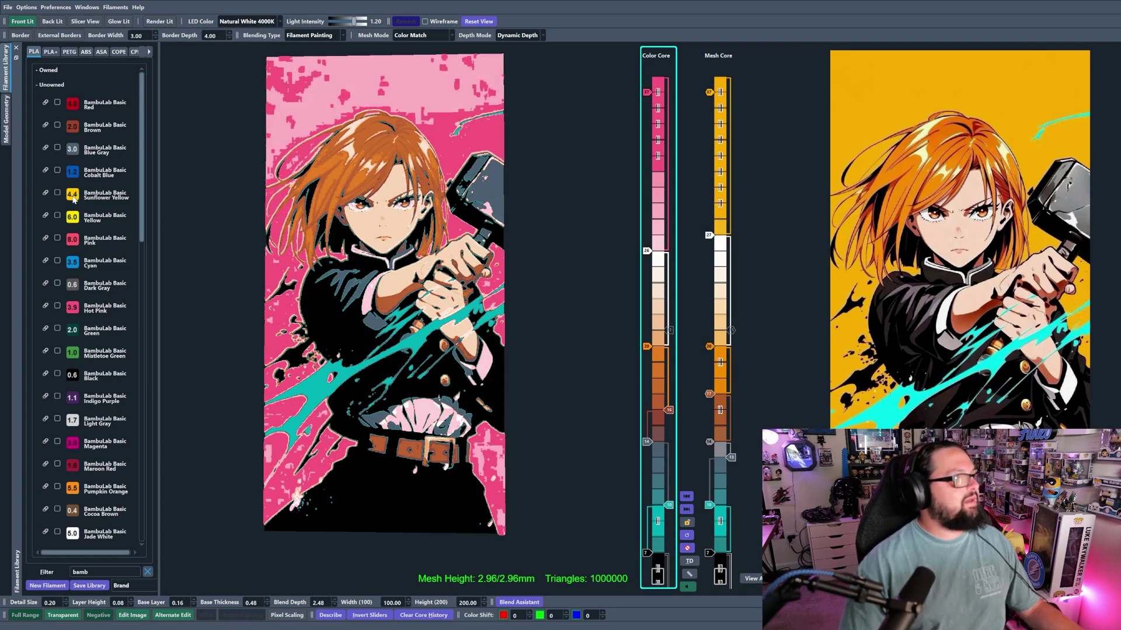
# - Replace the Color Core's Hot Pink with Sunflower Yellow, and raise the white sliders to layer 29 on the Mesh Core and 27 on the Color Core
pyautogui.moveTo(75, 199); pyautogui.dragTo(647, 98)
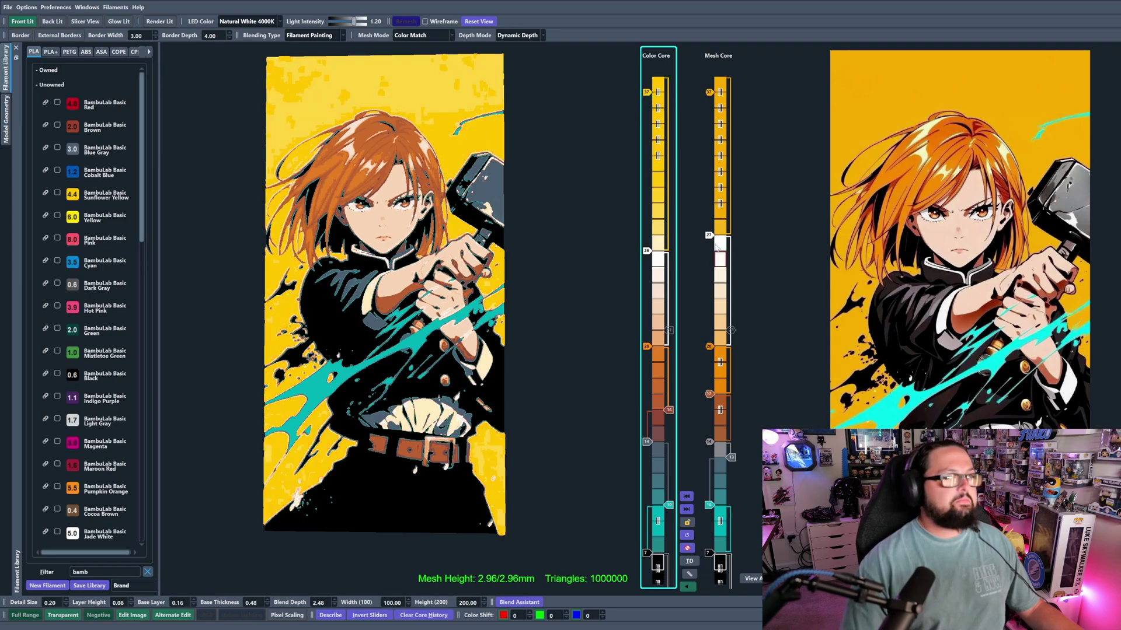
pyautogui.scroll(1, 707, 234)
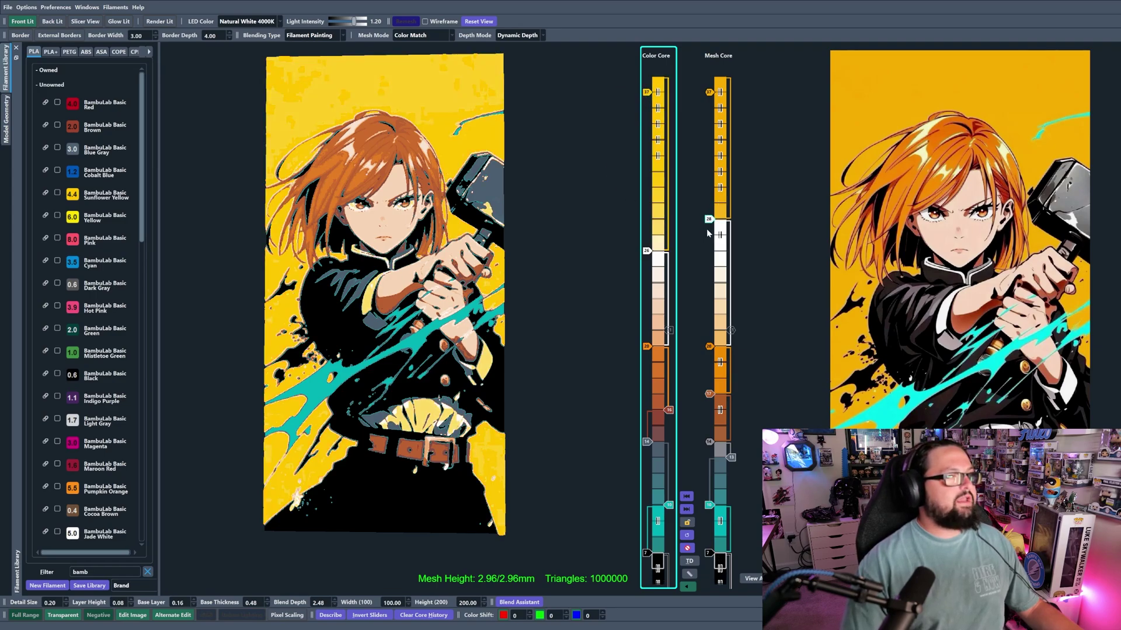
pyautogui.scroll(1, 706, 229)
pyautogui.scroll(1, 646, 251)
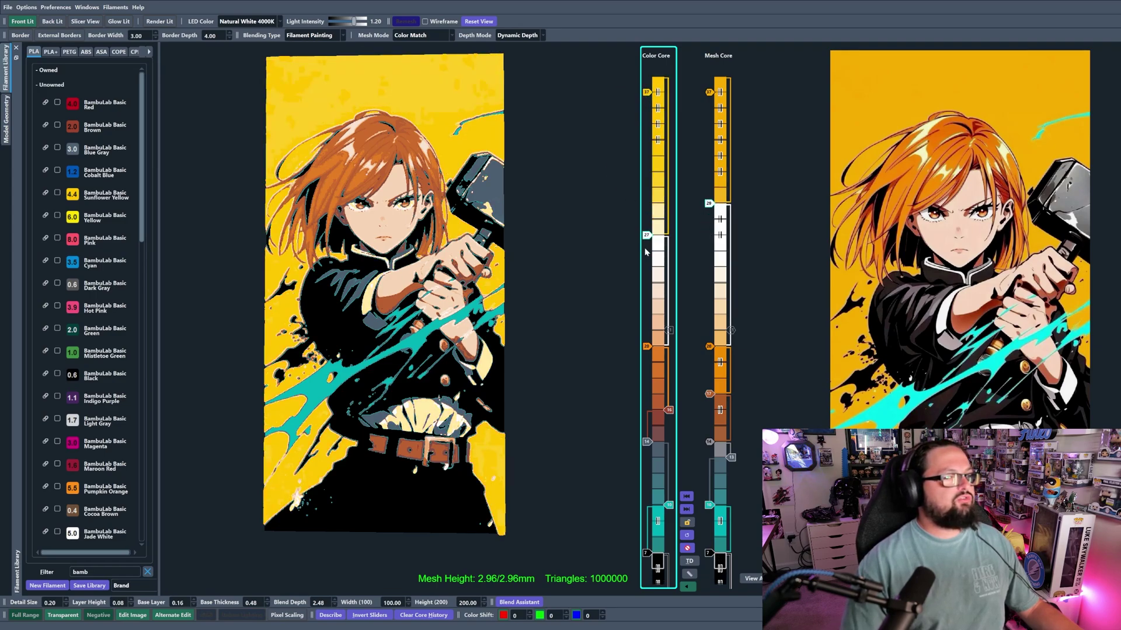
# - Raise the Mesh Core's white slider to layer 32 and the Color Core's white slider to layer 29
pyautogui.scroll(1, 706, 209)
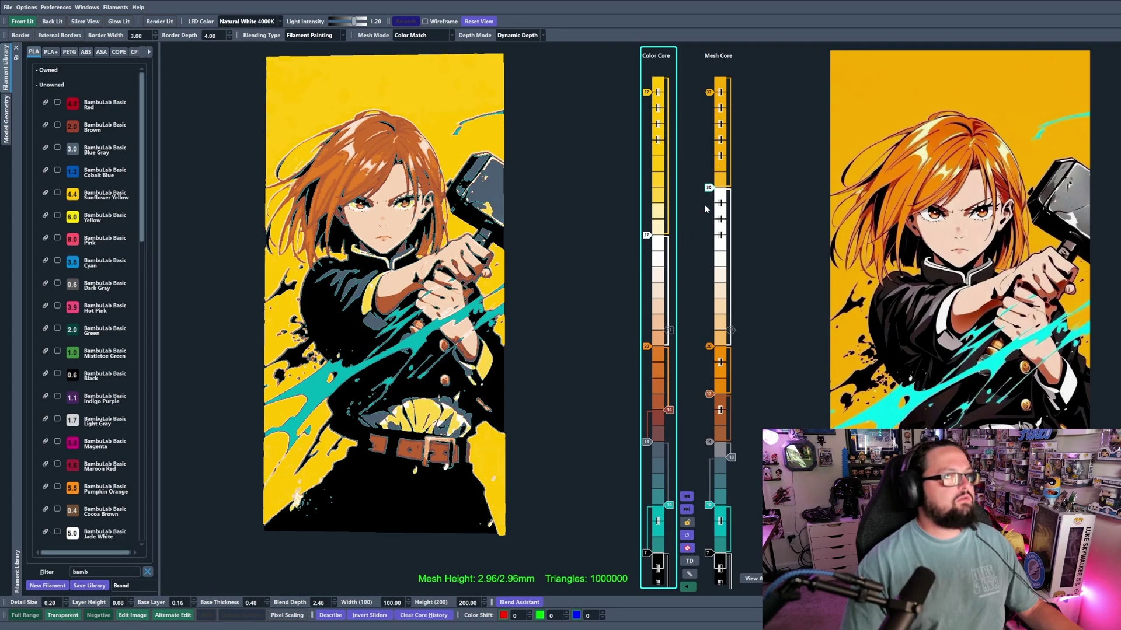
pyautogui.scroll(1, 646, 237)
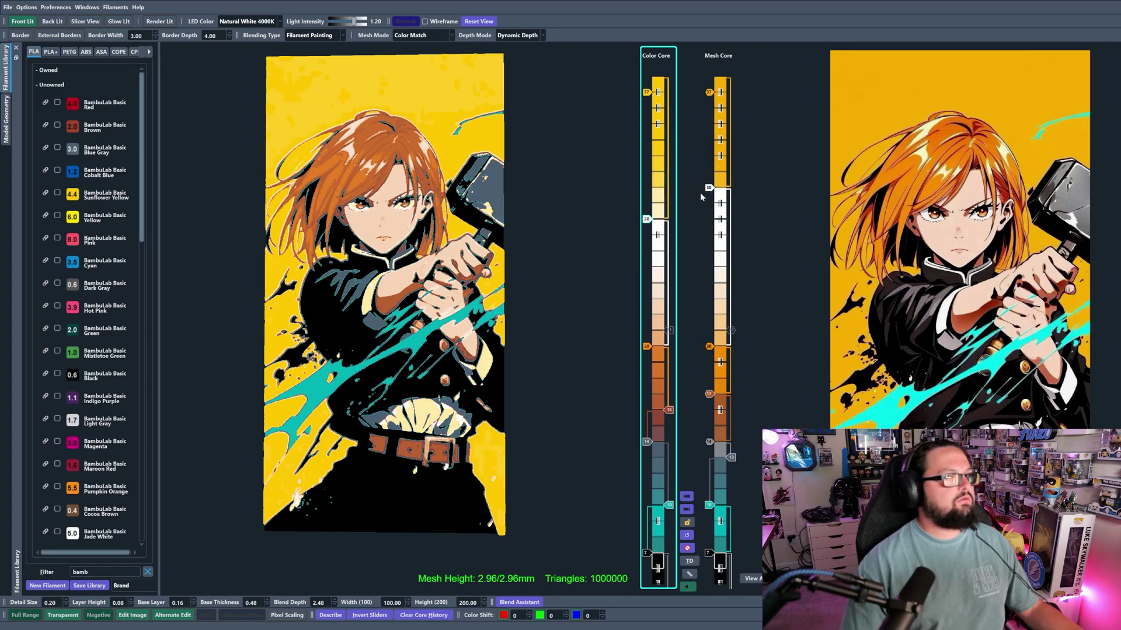
pyautogui.scroll(1, 704, 194)
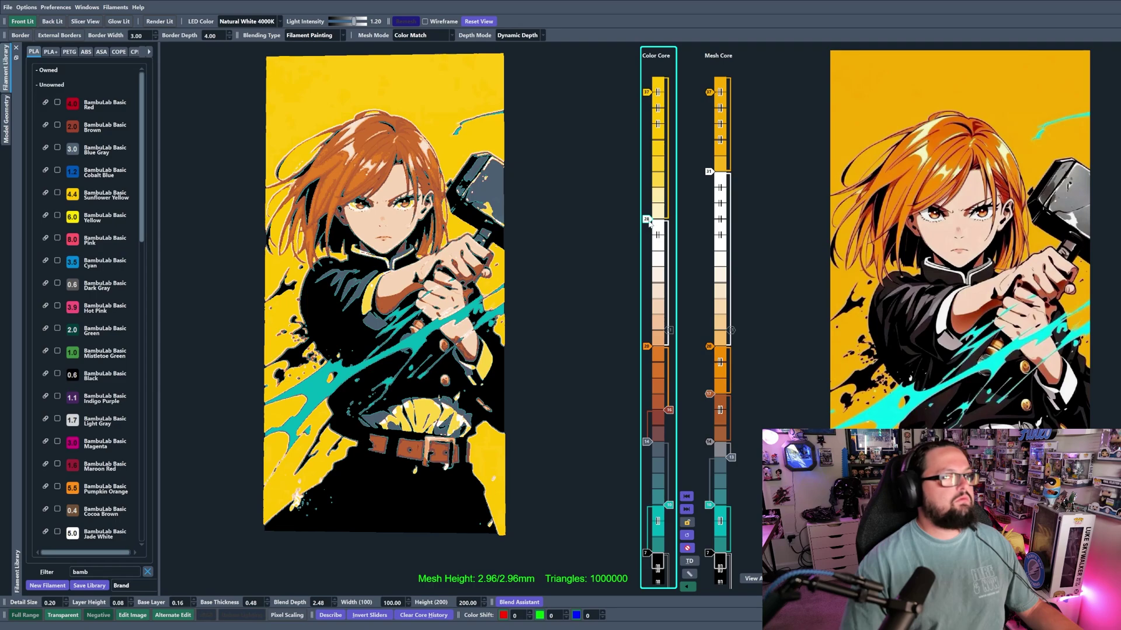
pyautogui.scroll(1, 650, 223)
pyautogui.scroll(1, 712, 171)
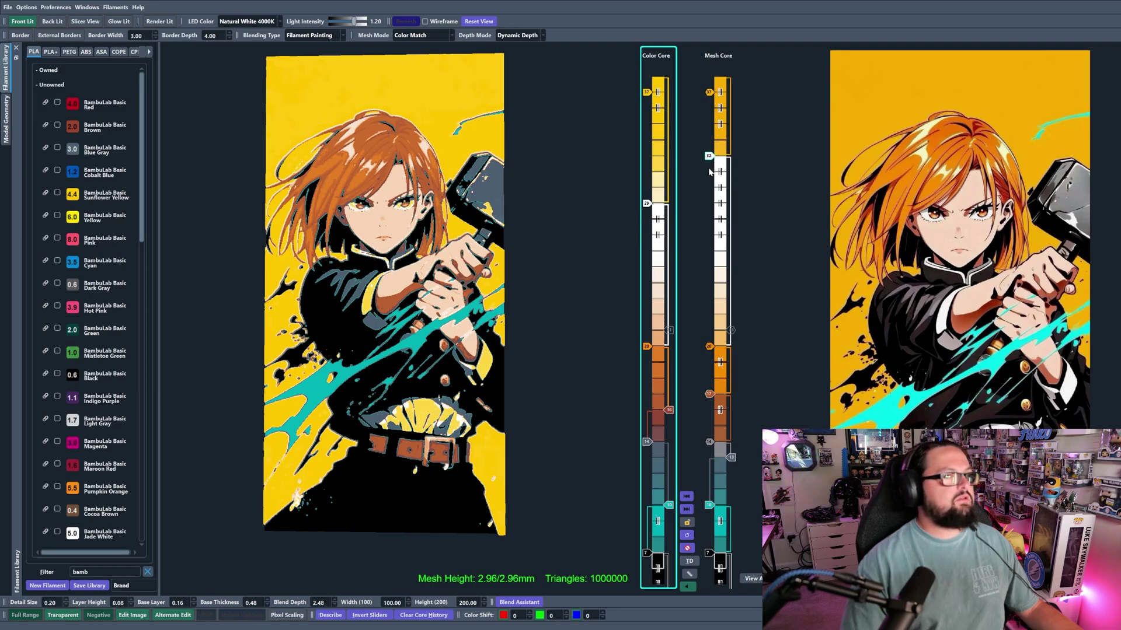
# - Check the eyes up close, try the Color Core's white slider at layer 31, and set it to layer 30
pyautogui.scroll(5, 391, 225)
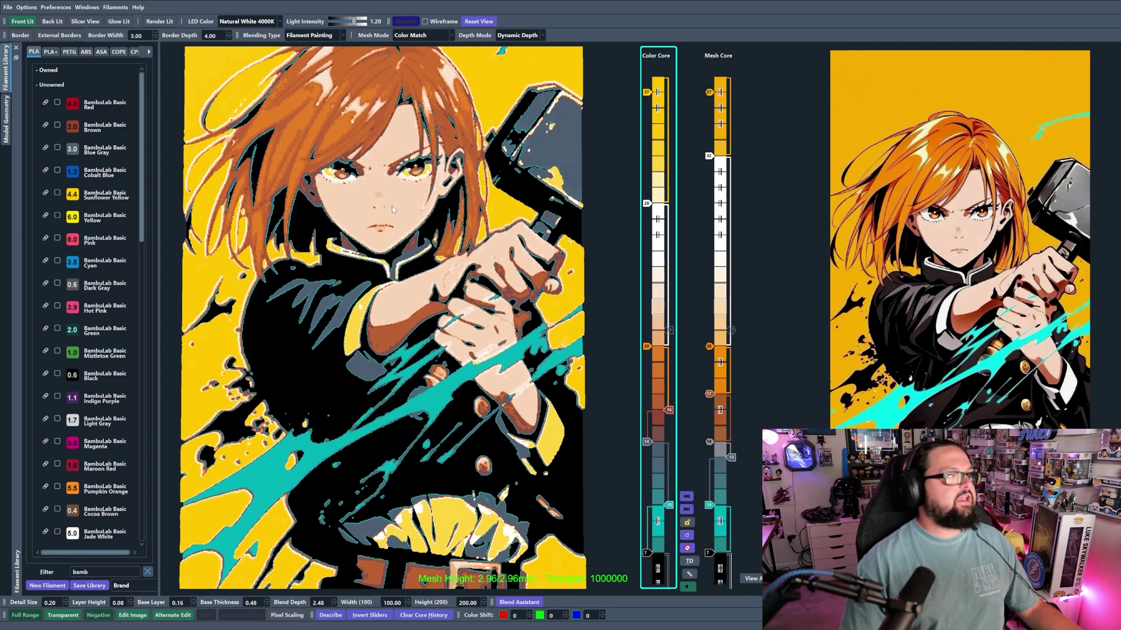
pyautogui.scroll(4, 391, 225)
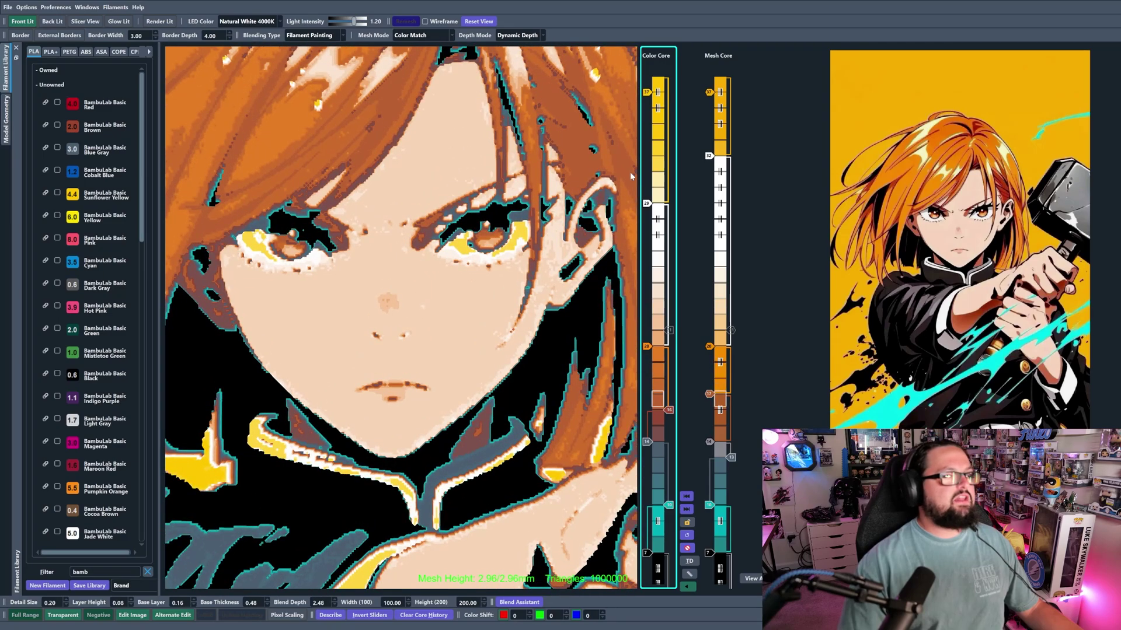
pyautogui.scroll(2, 646, 201)
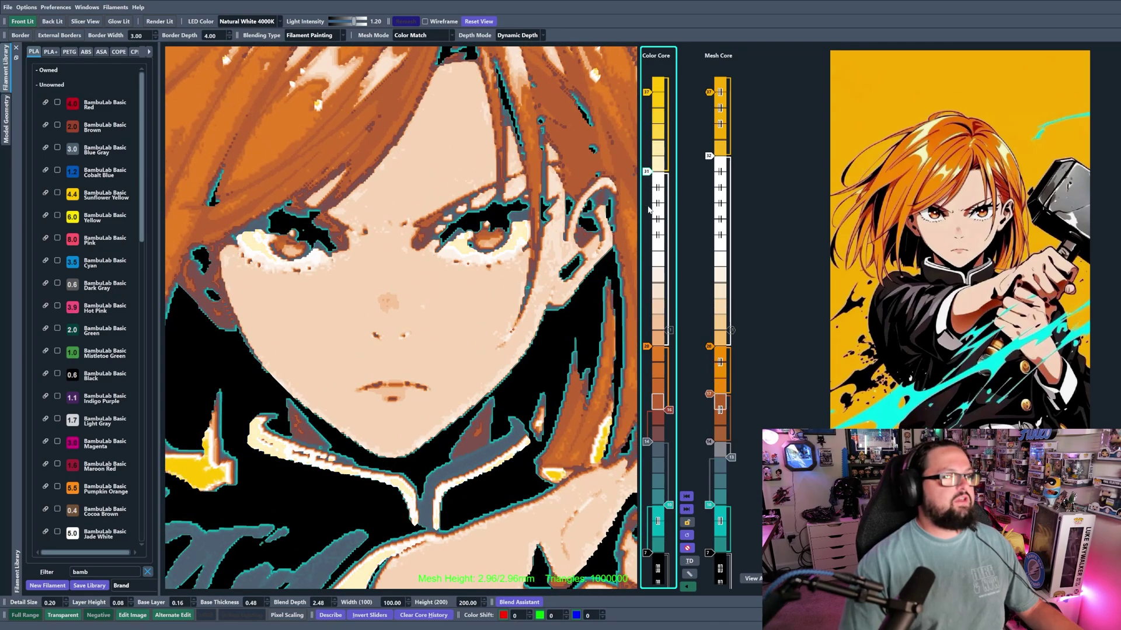
pyautogui.scroll(-1, 646, 187)
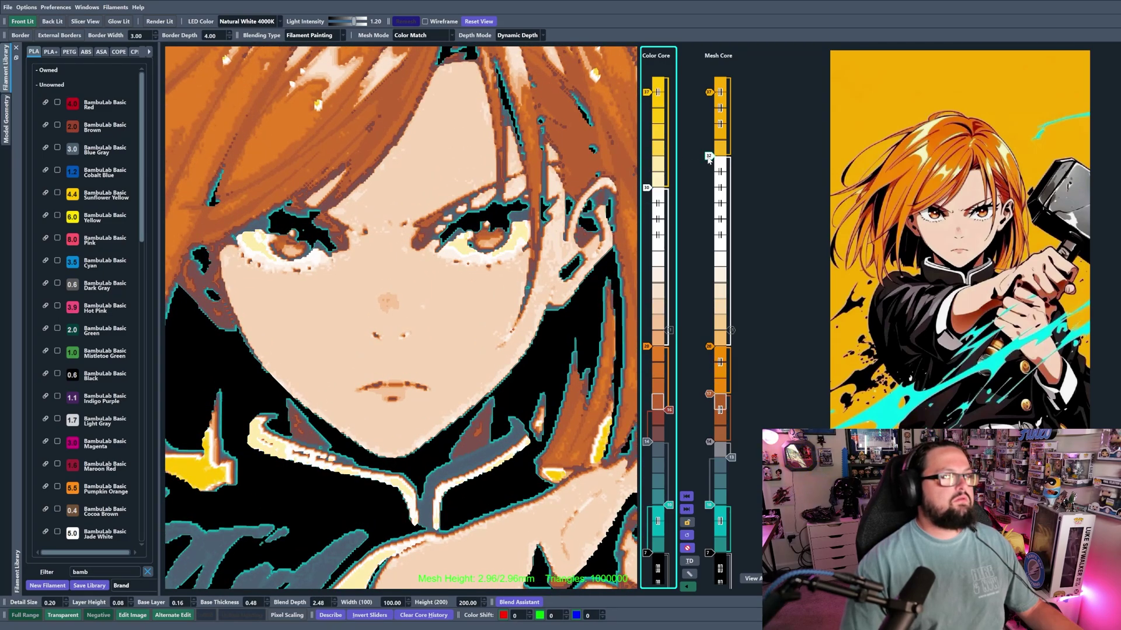
# - Lower the Mesh Core's white slider to layer 30 and check the background and face in the preview
pyautogui.scroll(1, 708, 155)
pyautogui.scroll(-3, 707, 157)
pyautogui.scroll(-5, 472, 206)
pyautogui.scroll(2, 478, 219)
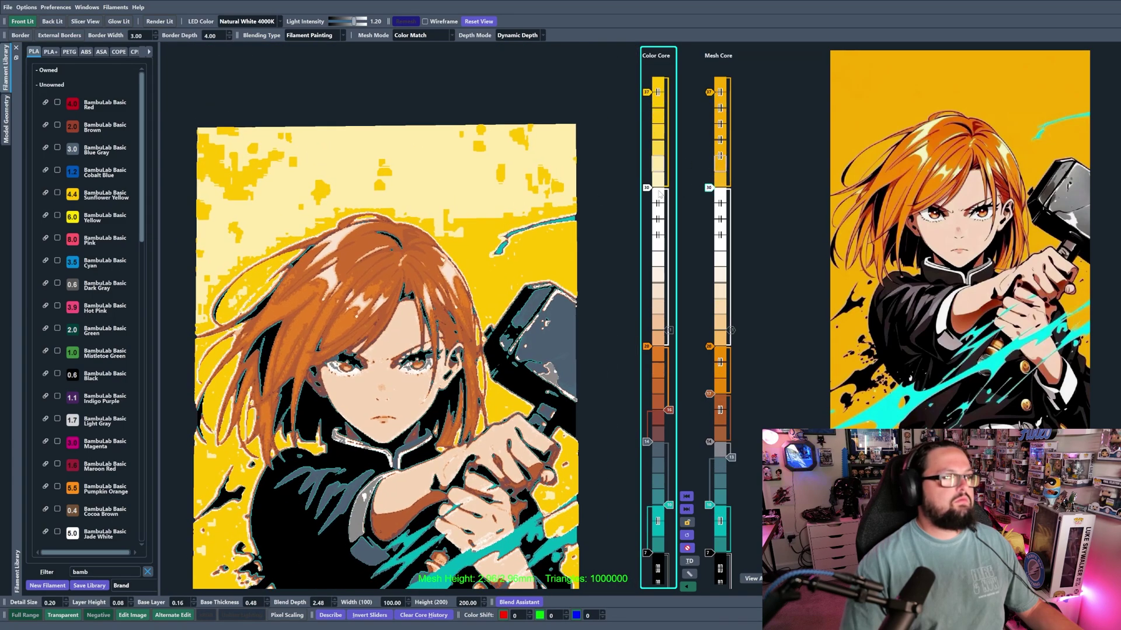
# - Raise the model geometry's Brightness Adjust to -0.02, and set it to 0
pyautogui.click(9, 117)
pyautogui.scroll(1, 113, 96)
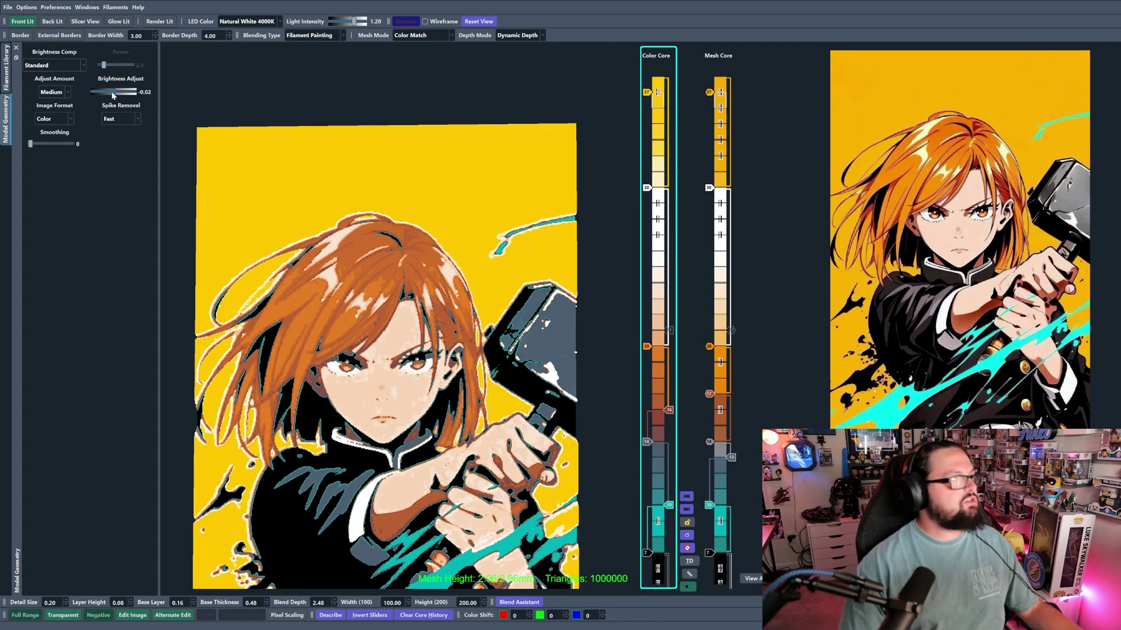
pyautogui.scroll(1, 112, 95)
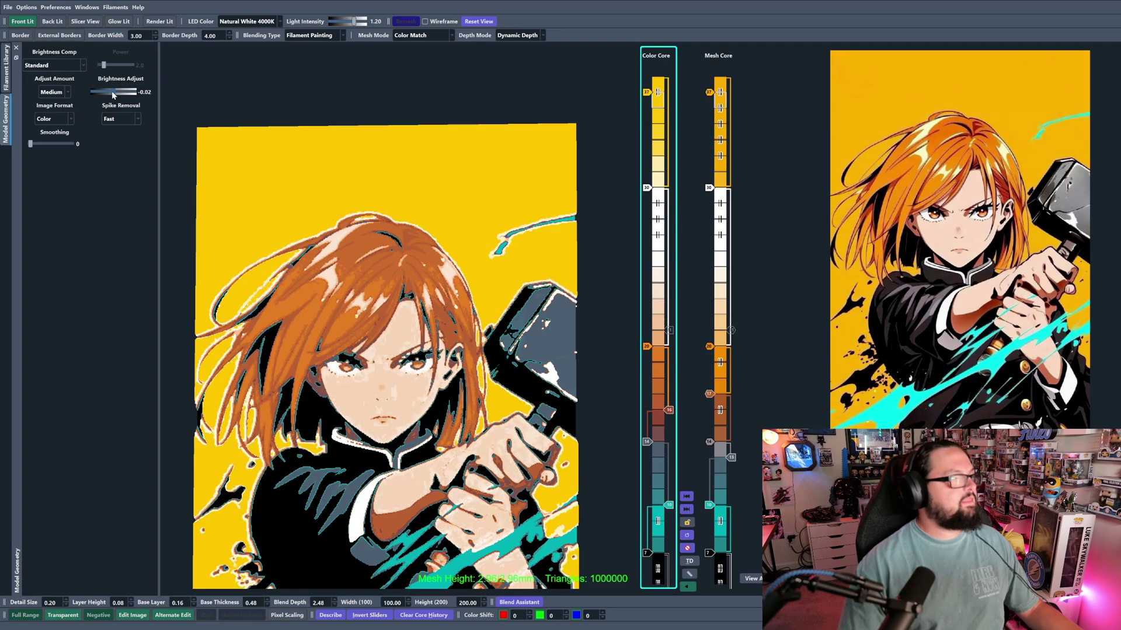
pyautogui.scroll(1, 113, 95)
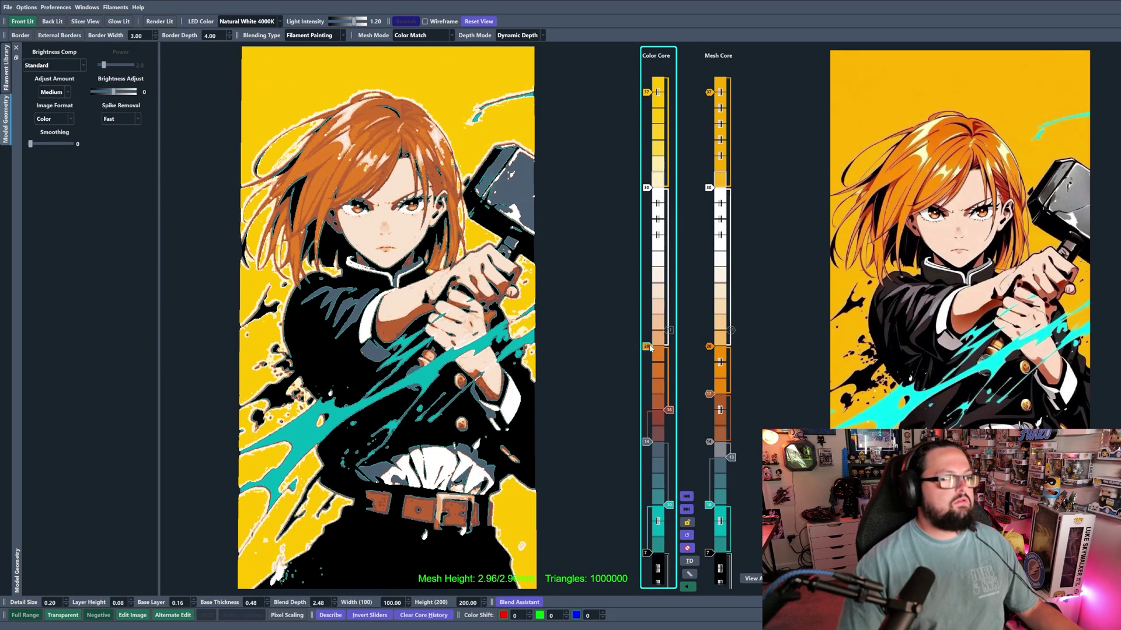
# - Try the Color Core's brown slider at layer 17 before returning it to layer 16, and test the Mesh Core's blue-gray slider around layer 13
pyautogui.scroll(1, 666, 410)
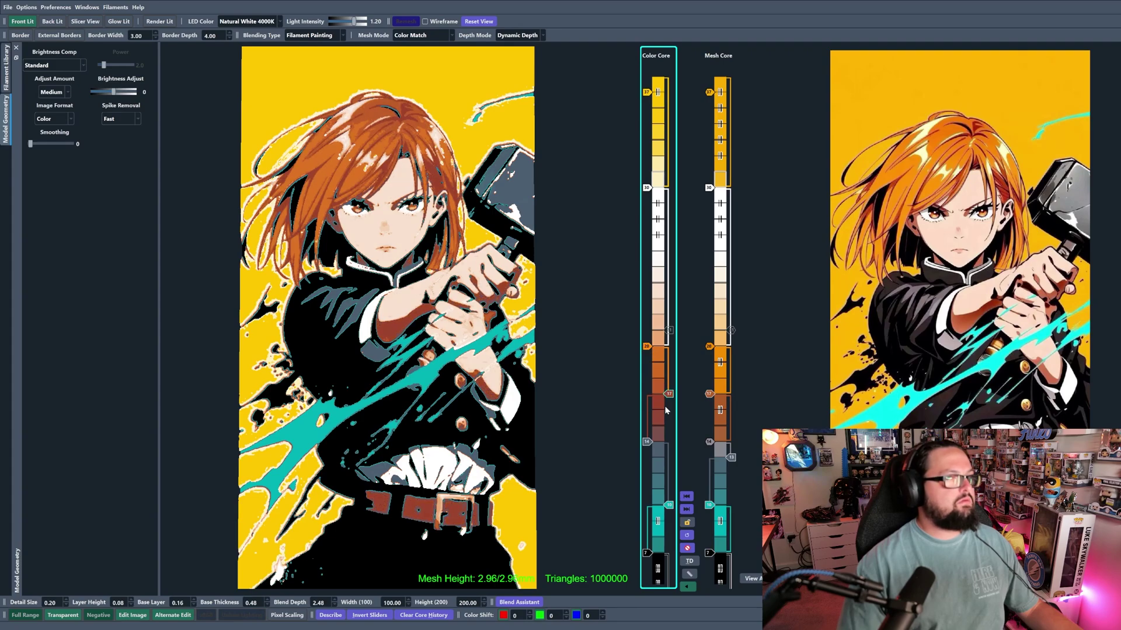
pyautogui.scroll(-1, 667, 410)
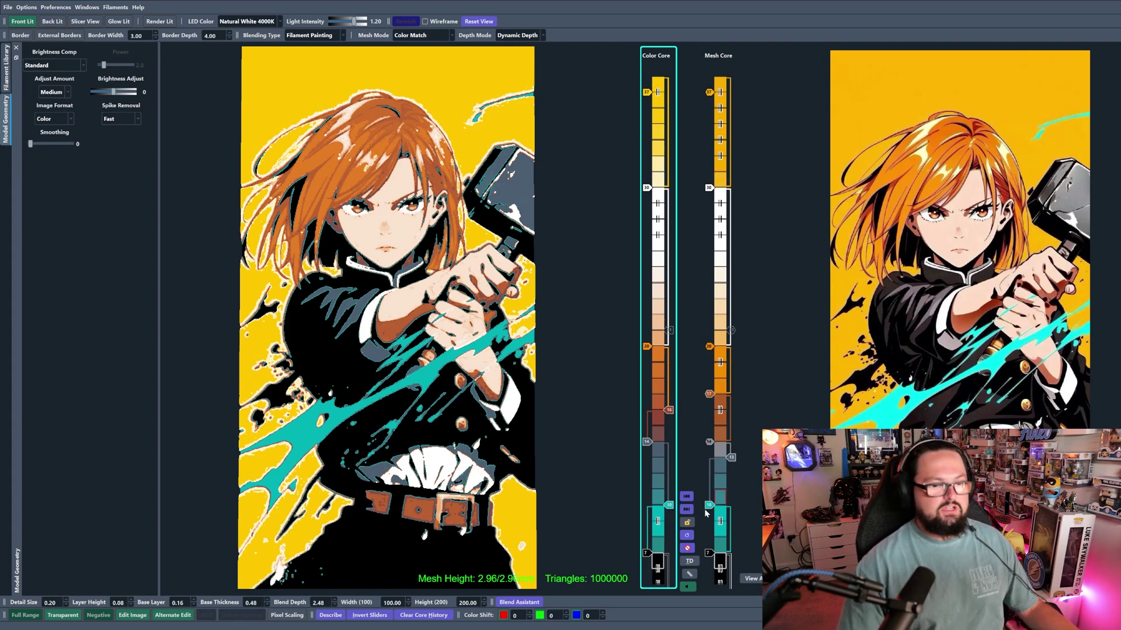
pyautogui.moveTo(731, 467); pyautogui.dragTo(730, 455)
pyautogui.scroll(-5, 492, 463)
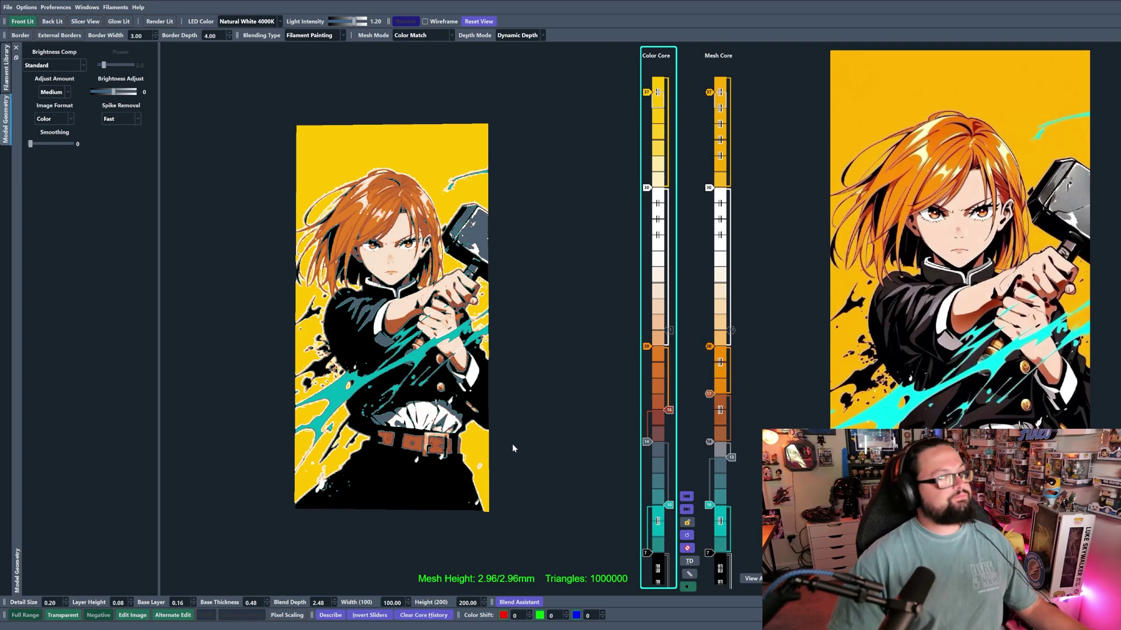
# - Try the Color Core's turquoise slider at layers 11 and 9 before returning it to layer 10
pyautogui.click(671, 510)
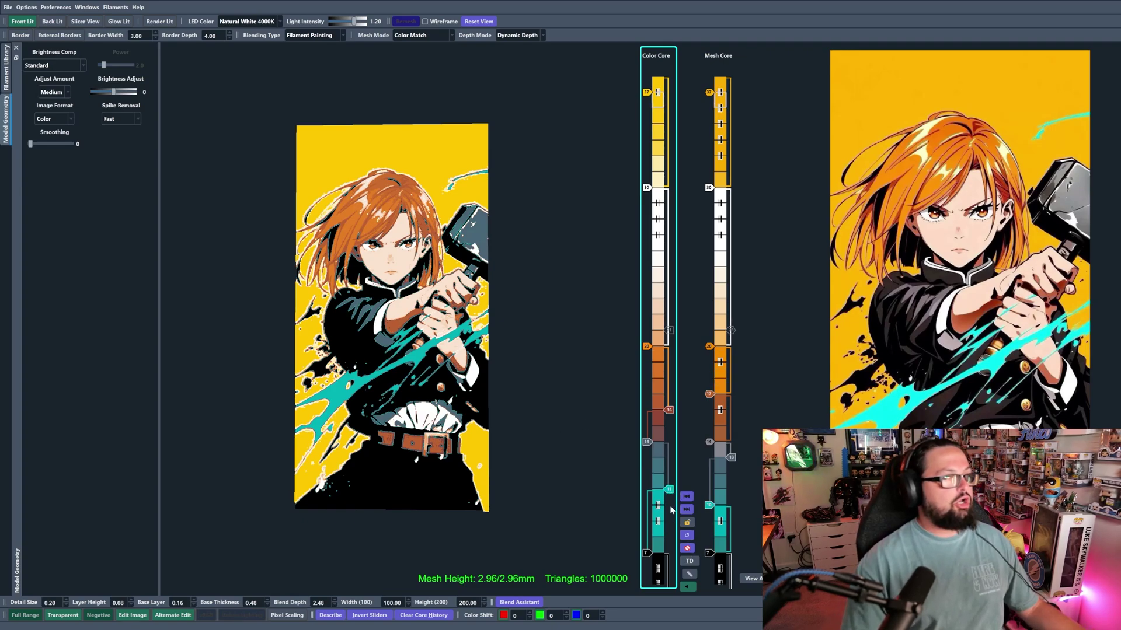
pyautogui.click(671, 510)
pyautogui.press('Down')
pyautogui.press('Down')
pyautogui.press('Down')
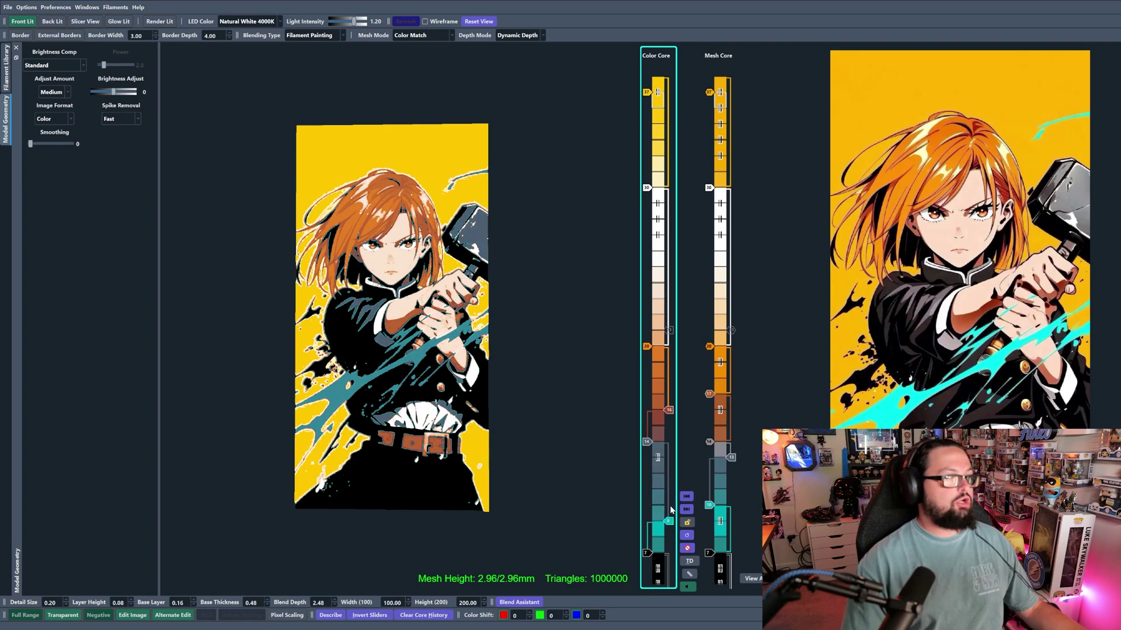
pyautogui.press('Up')
pyautogui.press('Up')
pyautogui.scroll(-1, 672, 511)
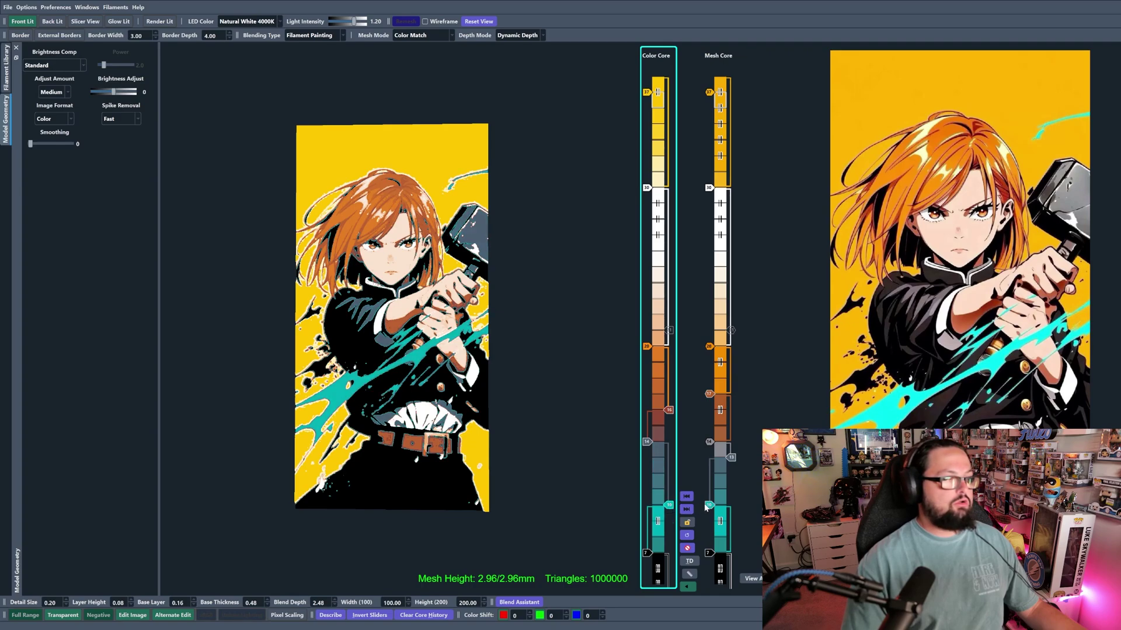
# - Lower the Mesh Core's turquoise slider to layer 9 and check the dark outlines and splashes in the preview
pyautogui.scroll(-1, 706, 508)
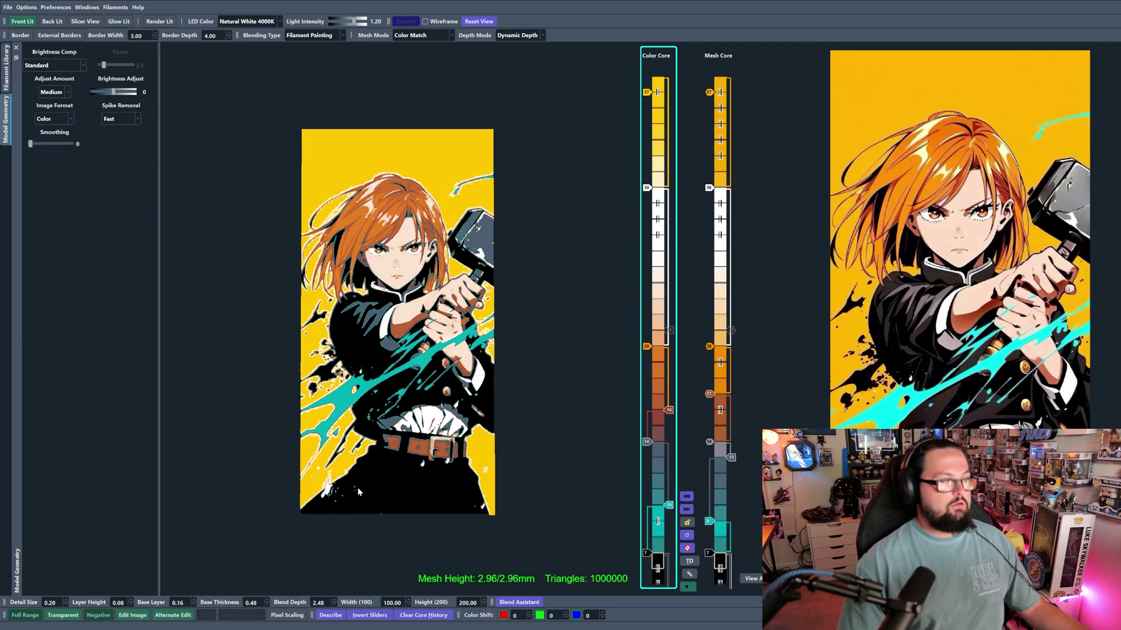
pyautogui.scroll(2, 424, 346)
pyautogui.scroll(4, 423, 346)
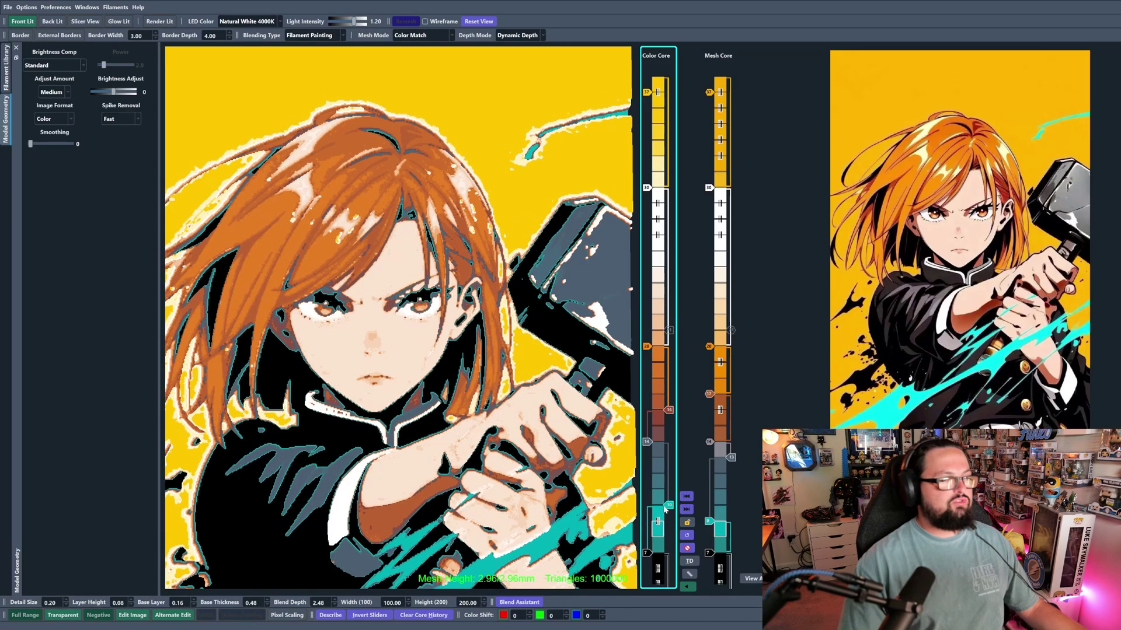
# - Try the Color Core's turquoise slider at layer 9 and the Mesh Core's at layer 11, returning both to layer 10
pyautogui.click(707, 523)
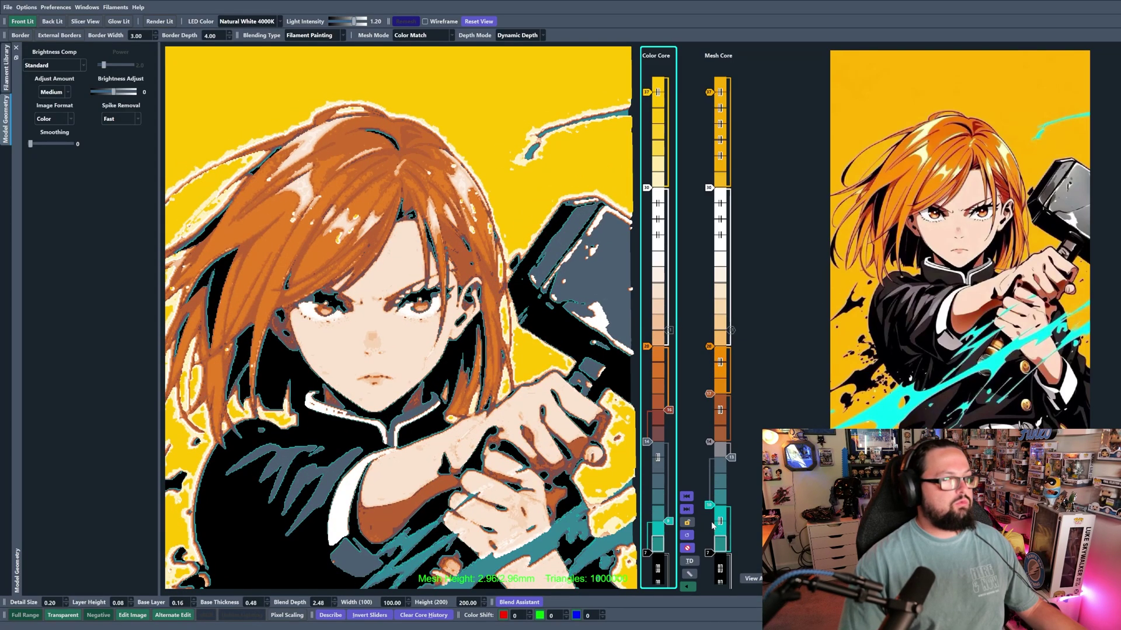
pyautogui.moveTo(720, 513); pyautogui.dragTo(714, 505)
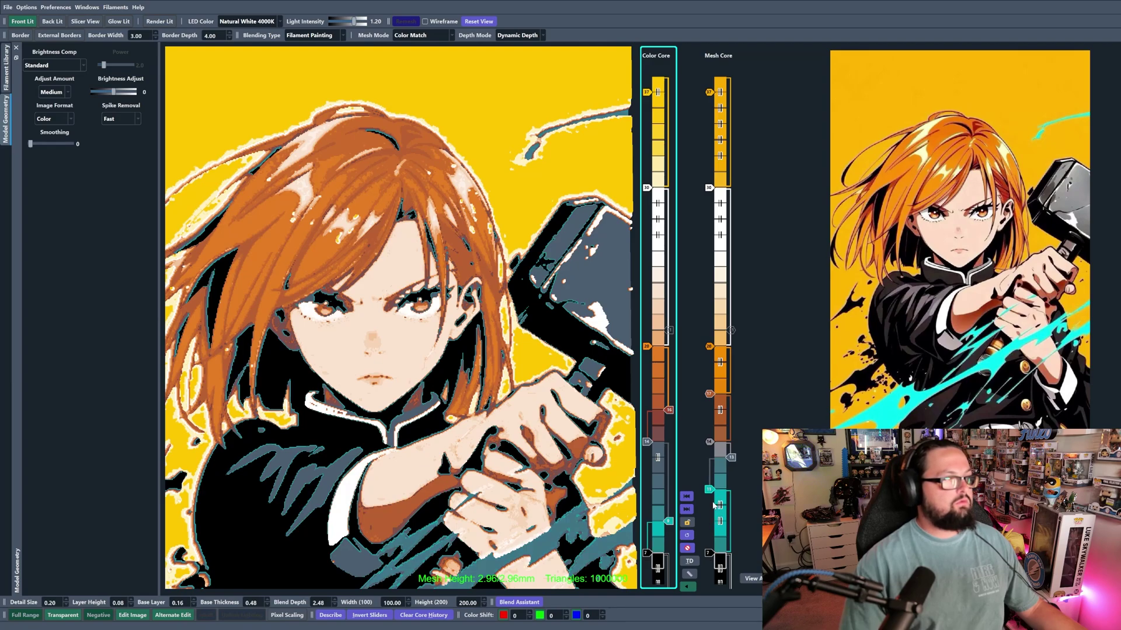
pyautogui.click(666, 523)
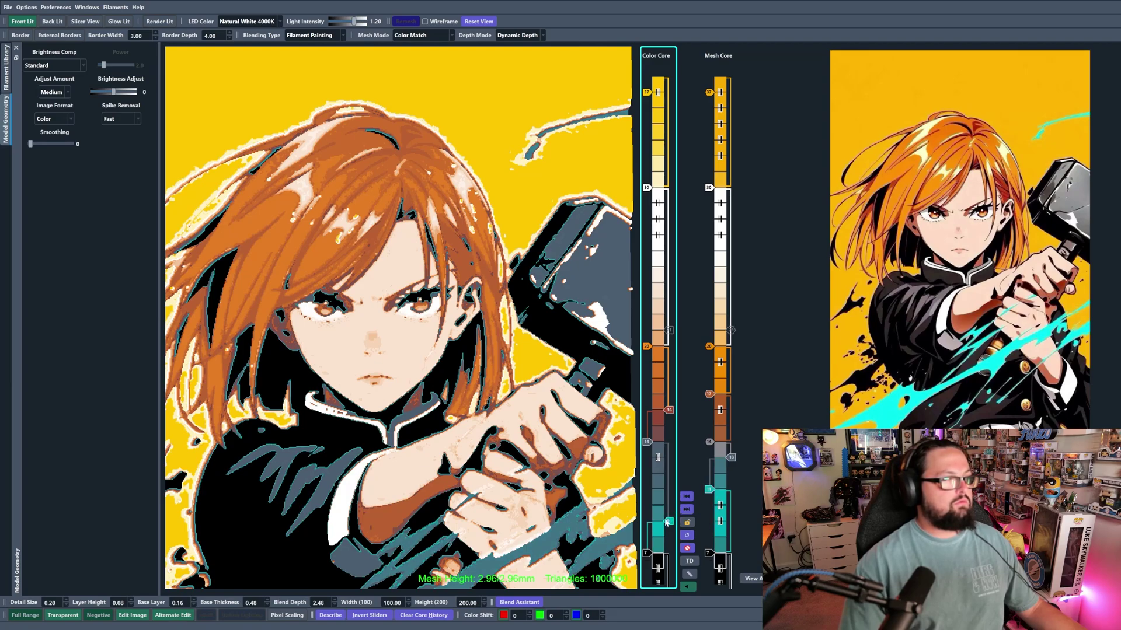
pyautogui.moveTo(707, 495); pyautogui.dragTo(707, 506)
# - Try the Aggressive Spike Removal setting and check the face and hair details in the preview
pyautogui.scroll(-6, 480, 484)
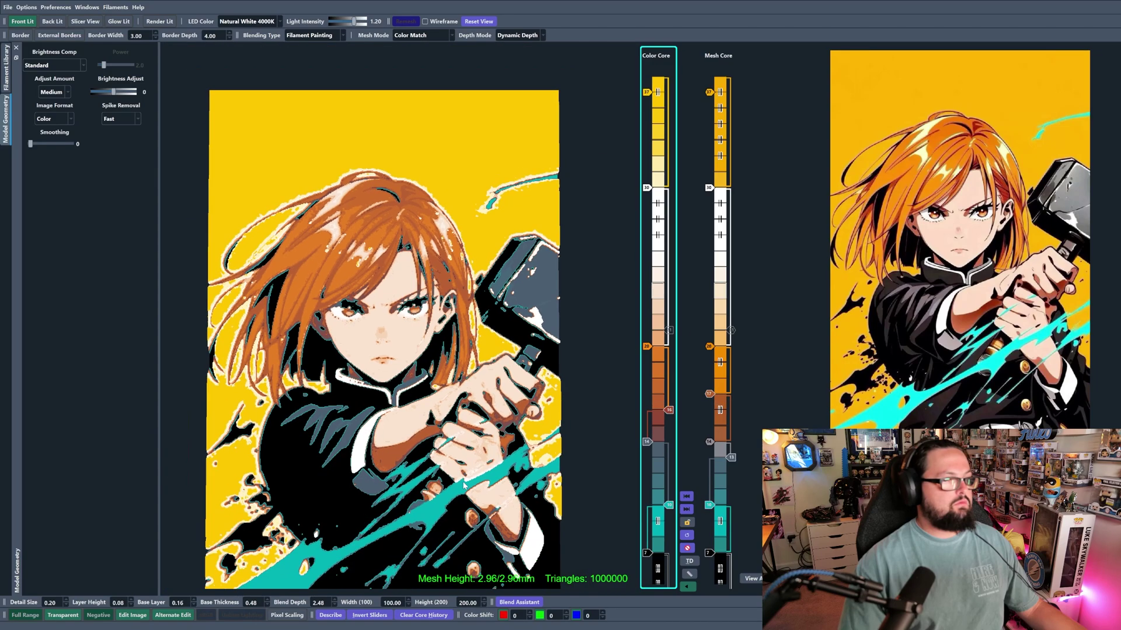
pyautogui.moveTo(479, 484); pyautogui.dragTo(483, 495)
pyautogui.moveTo(483, 495); pyautogui.dragTo(472, 426, button='right')
pyautogui.moveTo(473, 426); pyautogui.dragTo(462, 399)
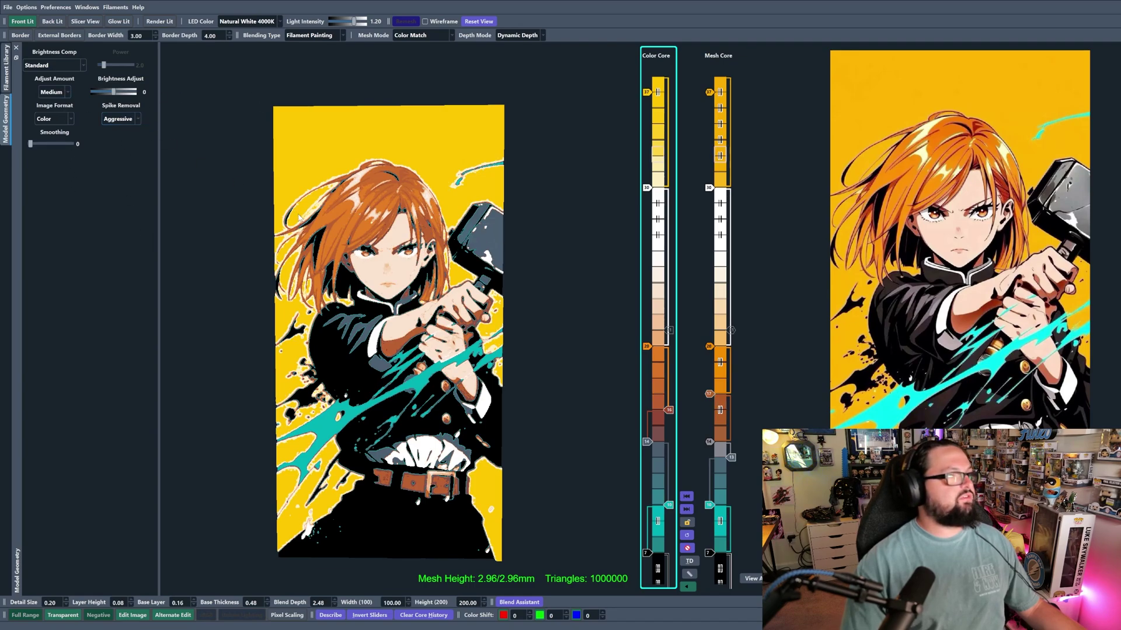
pyautogui.scroll(3, 396, 231)
pyautogui.scroll(4, 395, 231)
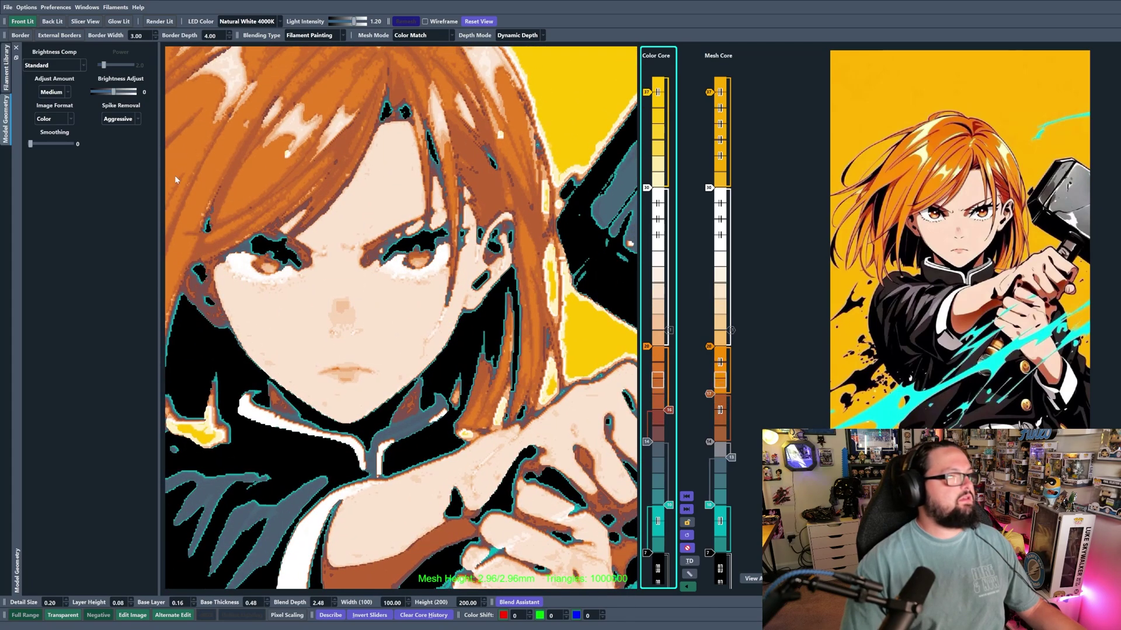
# - Compare the None and Fast Spike Removal settings on the face and outlines, and leave Spike Removal at None
pyautogui.click(119, 119)
pyautogui.click(129, 135)
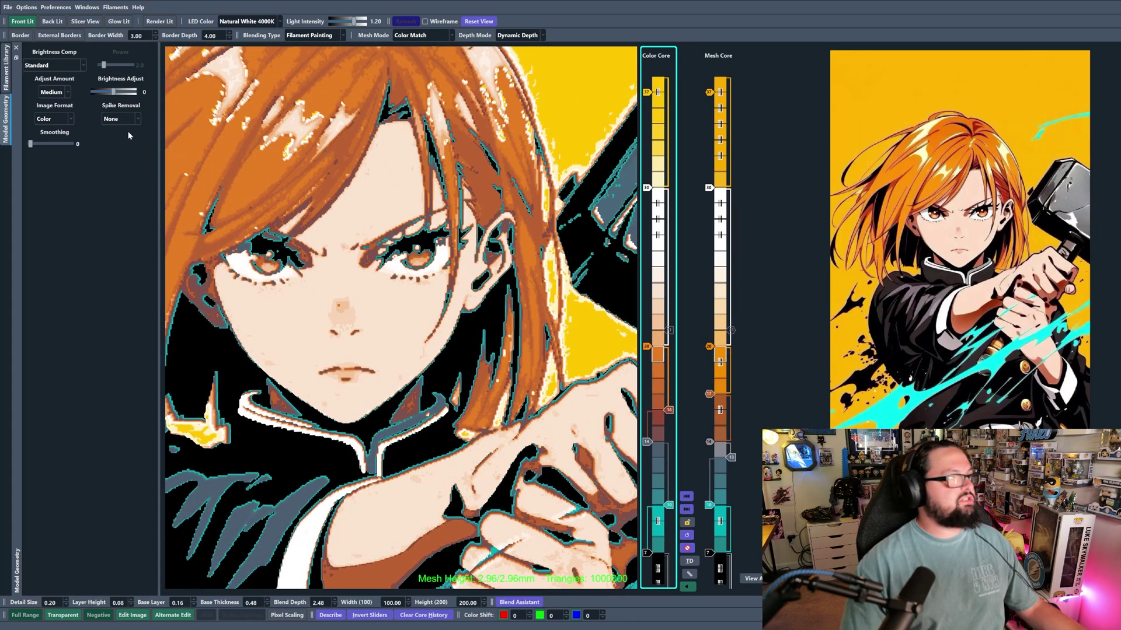
pyautogui.click(130, 138)
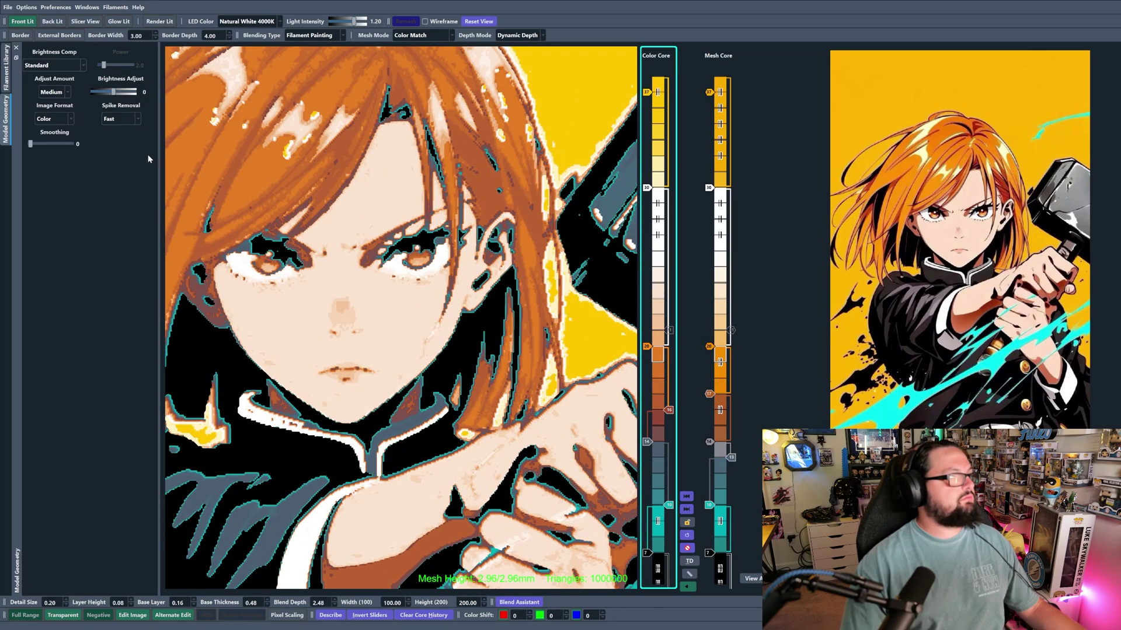
pyautogui.scroll(1, 115, 125)
pyautogui.scroll(-5, 378, 311)
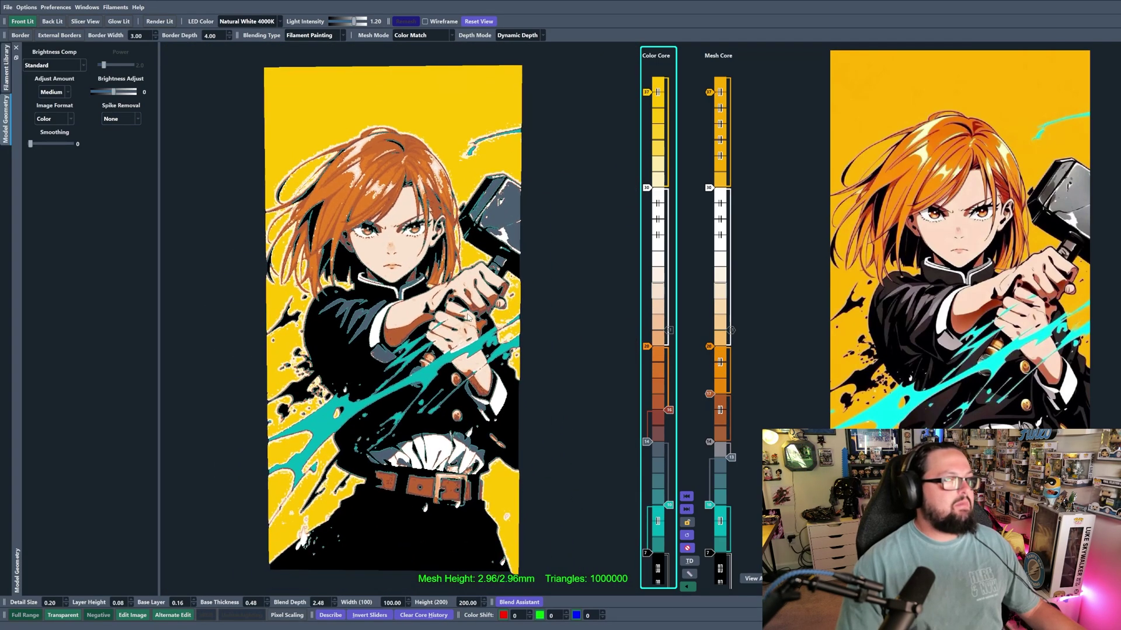
pyautogui.scroll(3, 419, 294)
pyautogui.scroll(3, 419, 294)
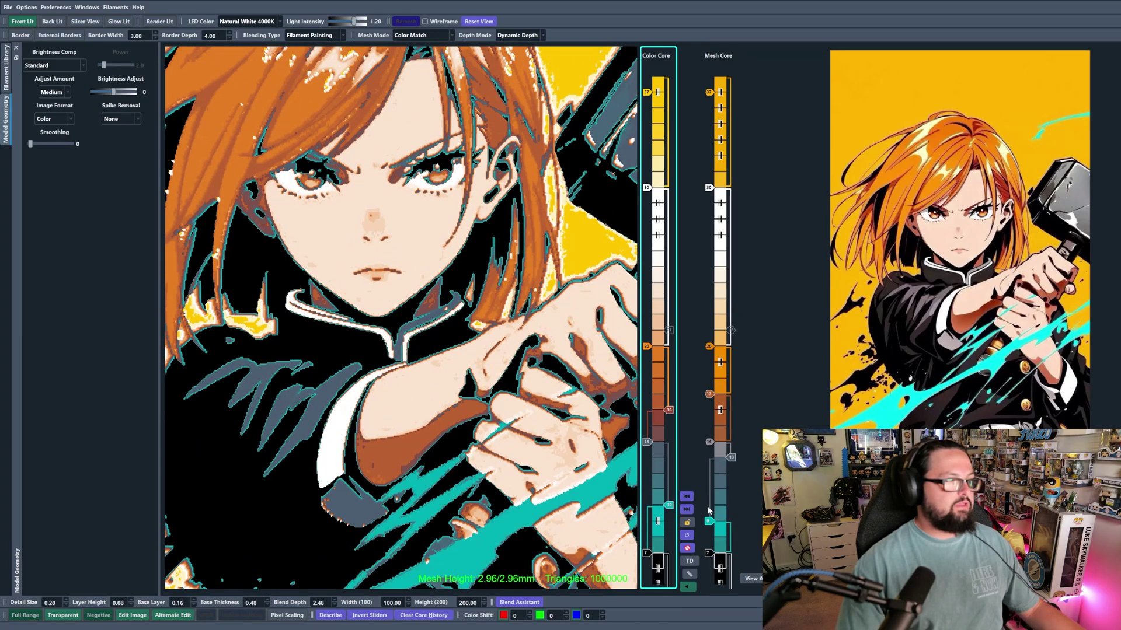
# - Lower the Mesh Core's turquoise slider to layer 9, and try the Color Core's blue-gray slider at layer 13 before returning it to layer 14
pyautogui.moveTo(708, 508); pyautogui.dragTo(708, 522)
pyautogui.scroll(-5, 572, 470)
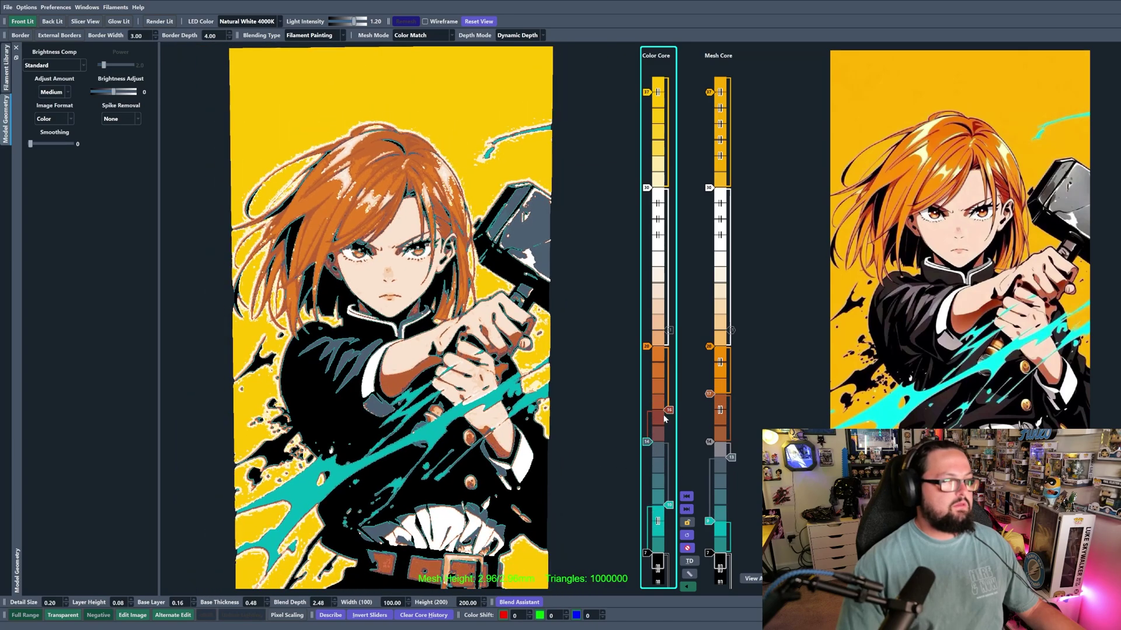
pyautogui.click(647, 446)
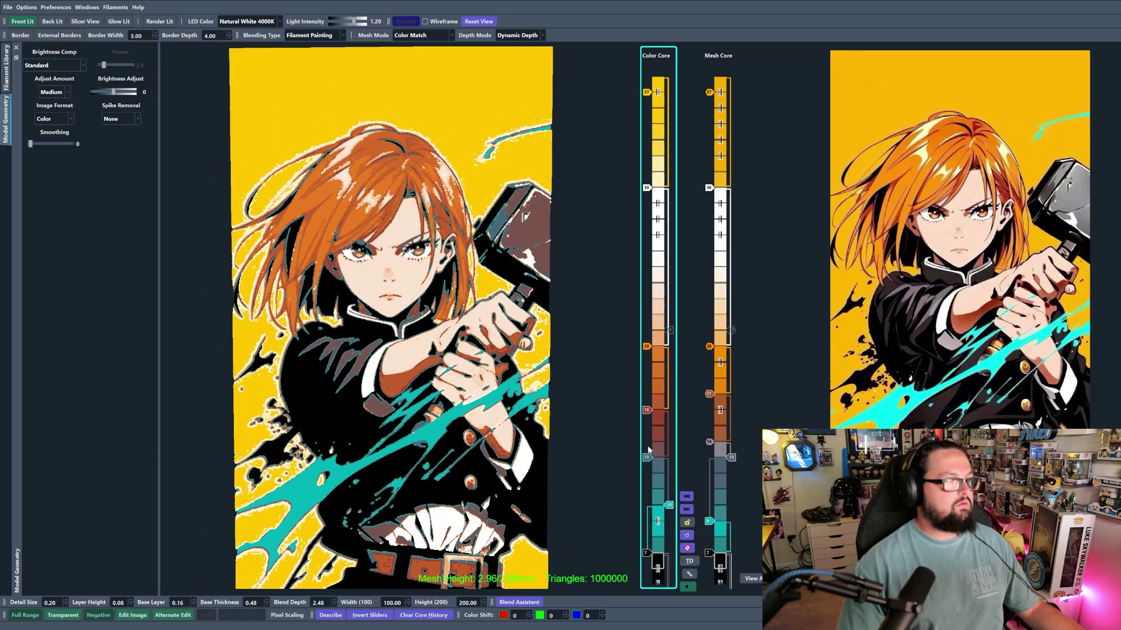
pyautogui.scroll(1, 648, 446)
# - Set the Mesh Core's blue-gray slider to layer 12 after testing layer 11, and try its orange slider at layer 18 before returning it to 17
pyautogui.scroll(-2, 732, 457)
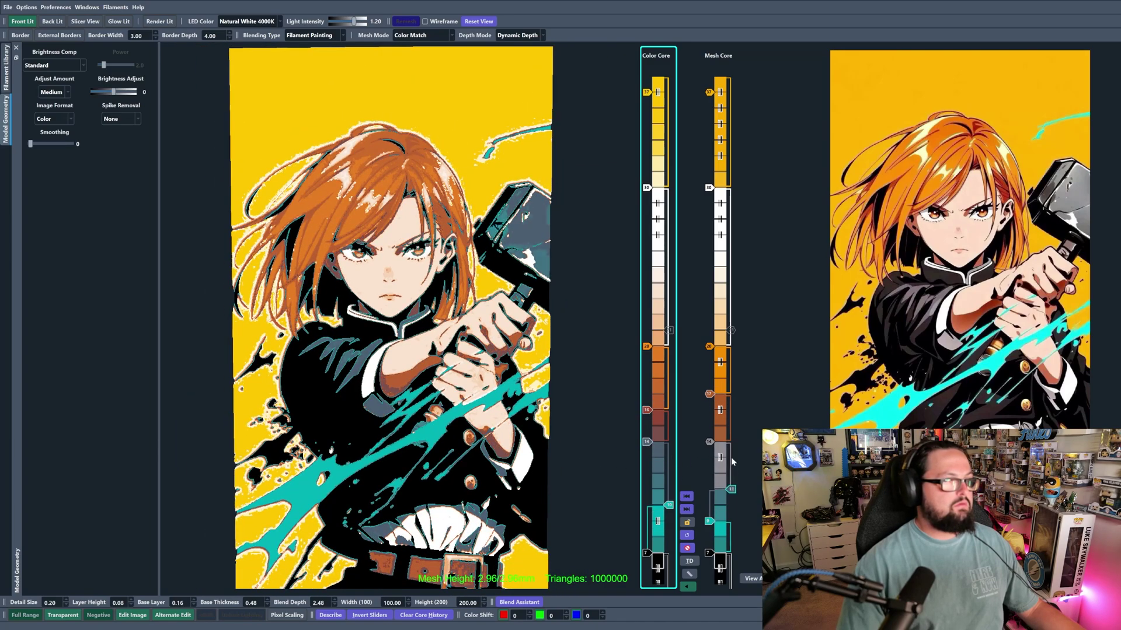
pyautogui.scroll(-2, 716, 447)
pyautogui.scroll(3, 716, 447)
pyautogui.scroll(-1, 715, 446)
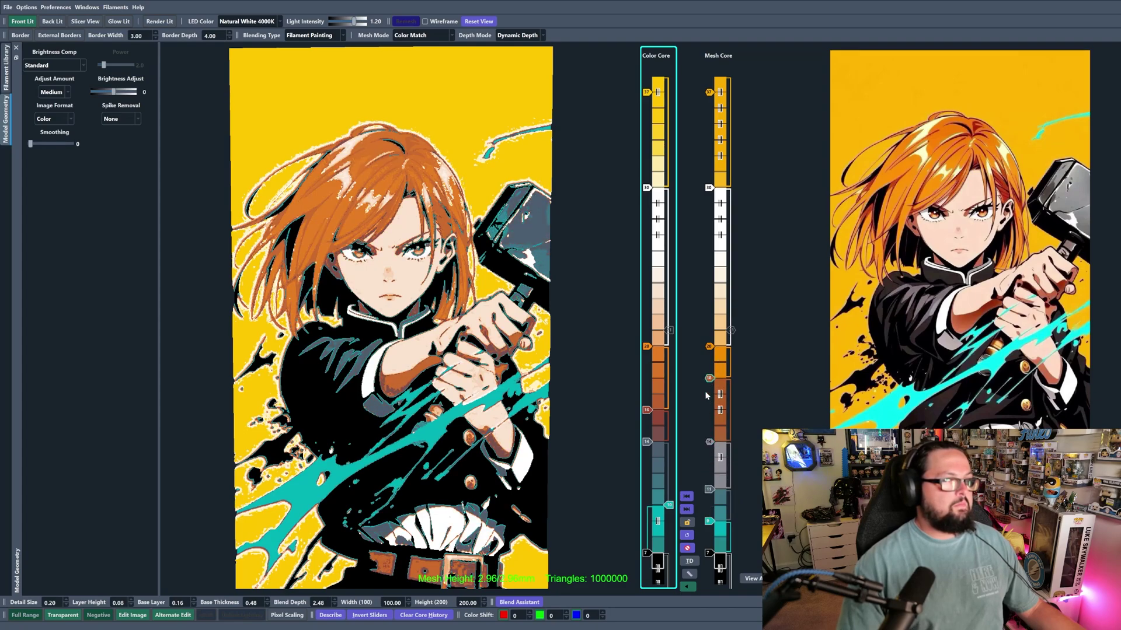
pyautogui.scroll(1, 711, 484)
pyautogui.scroll(-3, 537, 447)
pyautogui.moveTo(539, 461); pyautogui.dragTo(536, 438, button='middle')
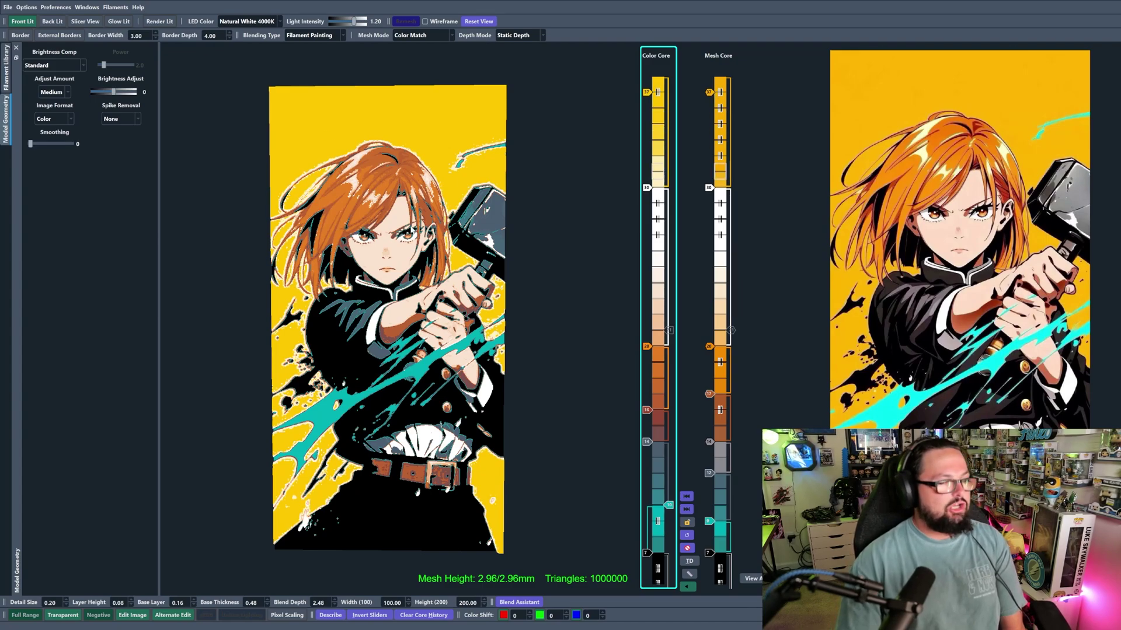
pyautogui.moveTo(647, 555)
pyautogui.mouseDown()
pyautogui.moveTo(648, 528)
pyautogui.moveTo(647, 578)
pyautogui.moveTo(648, 558)
pyautogui.moveTo(710, 550)
pyautogui.mouseUp()
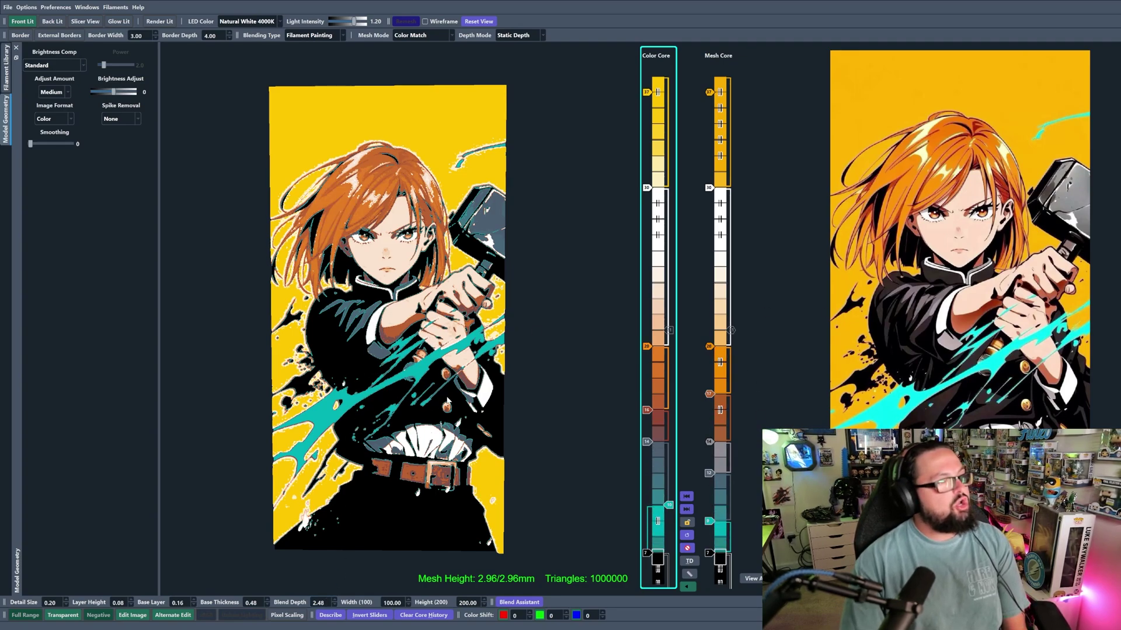
pyautogui.scroll(2, 401, 292)
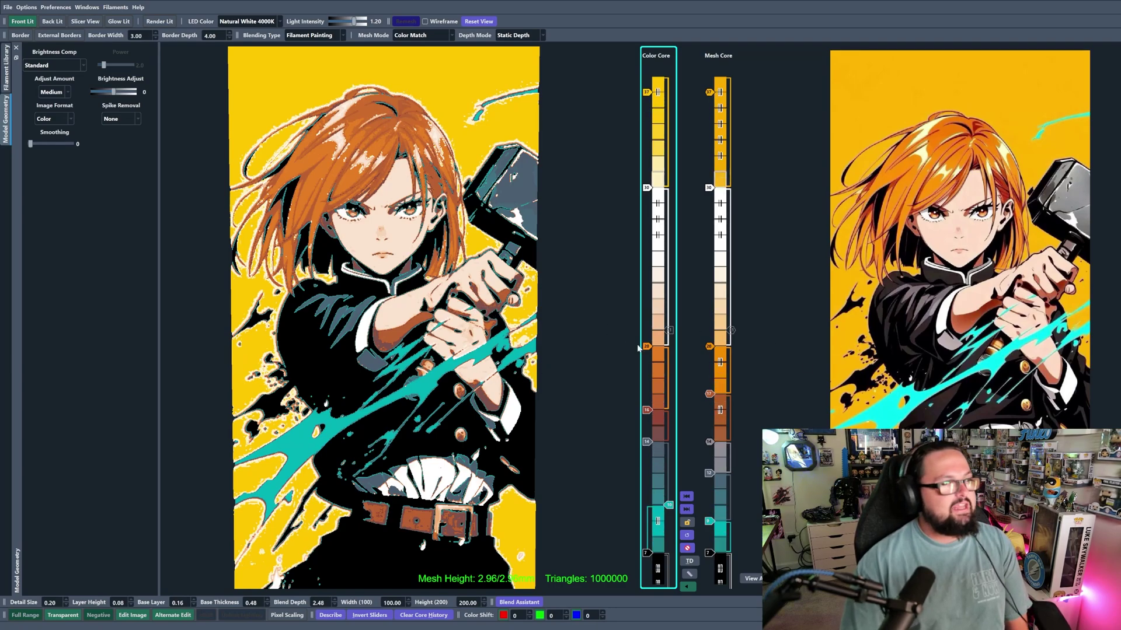
pyautogui.click(709, 395)
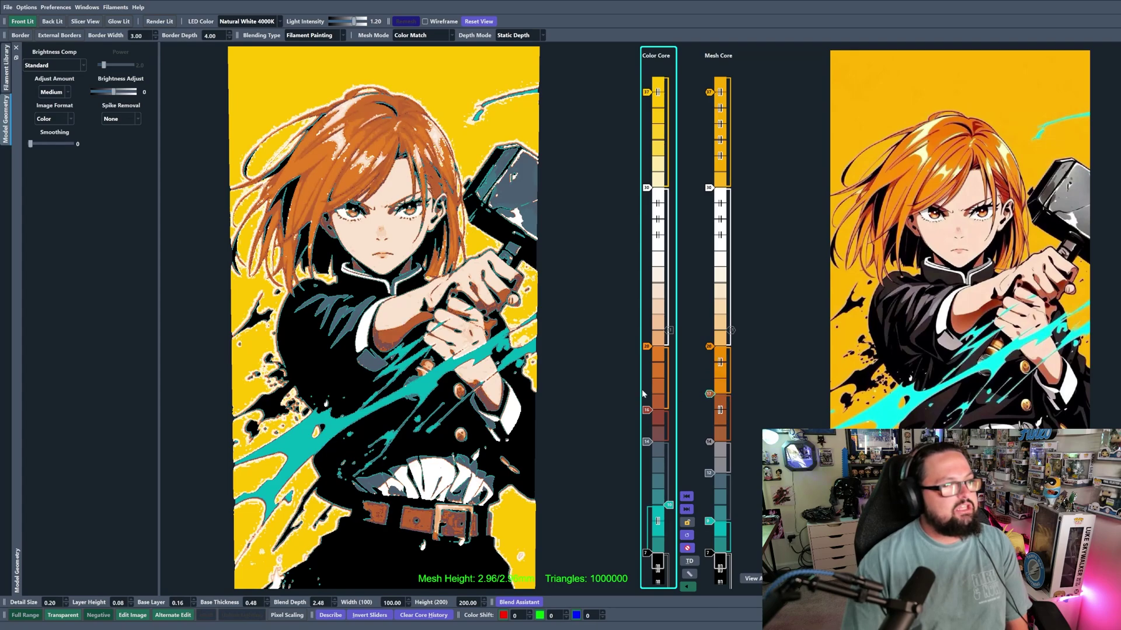
pyautogui.scroll(-3, 456, 386)
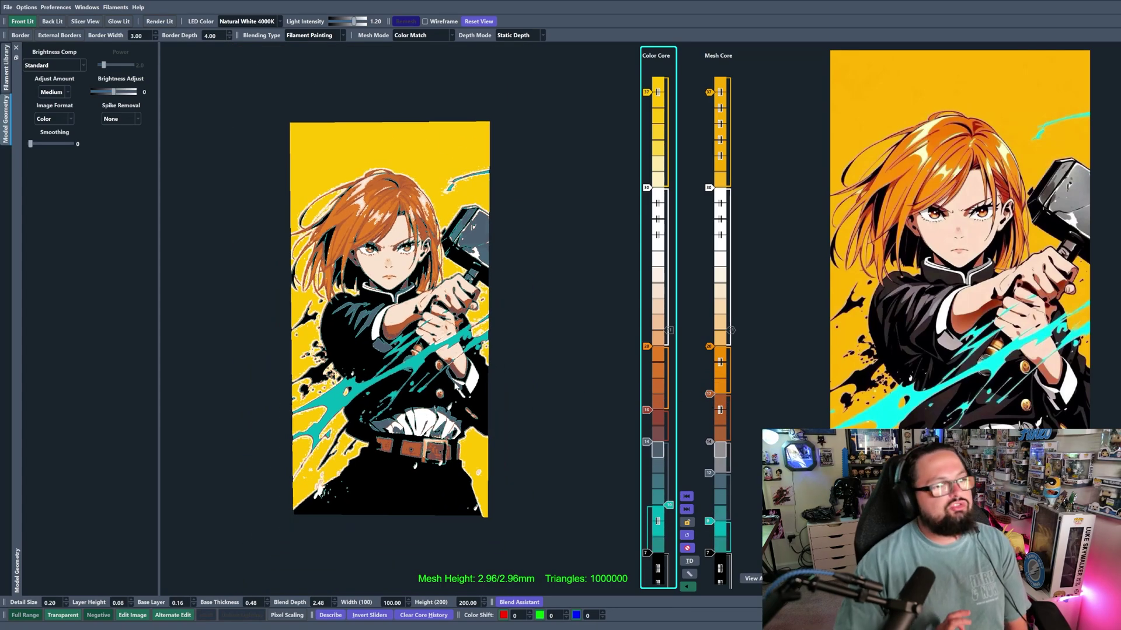